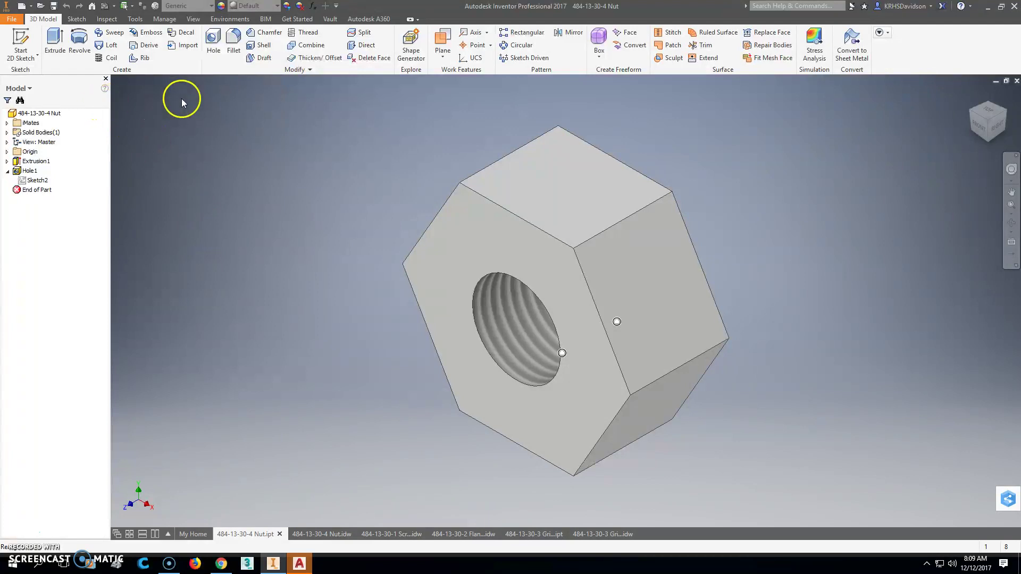
Start a new file from a template via the Quick Access Toolbar New button
left_click(22, 6)
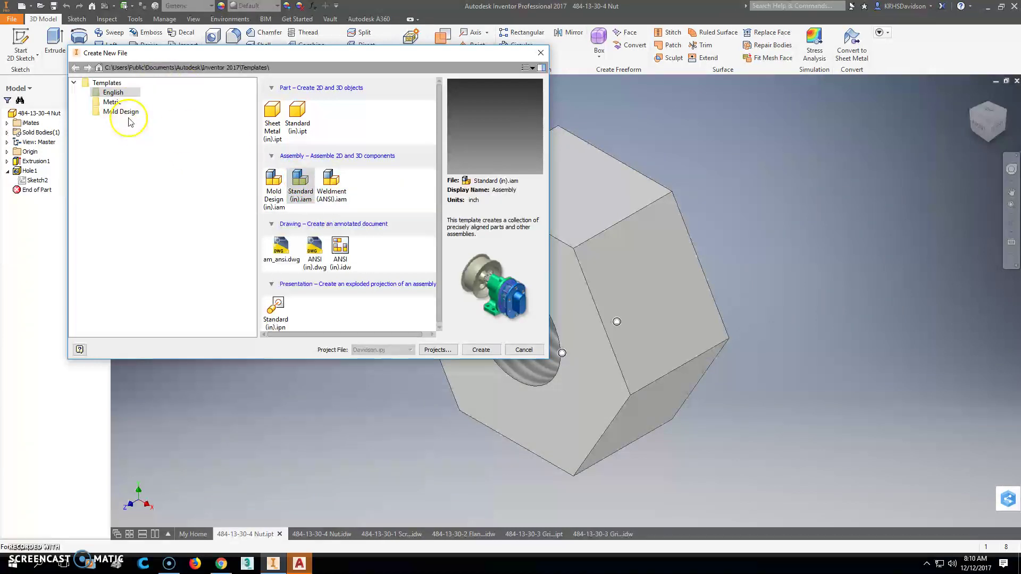
Create a new assembly from the English Standard (in).iam template
left_click(112, 102)
scroll(330, 234, "down", 1)
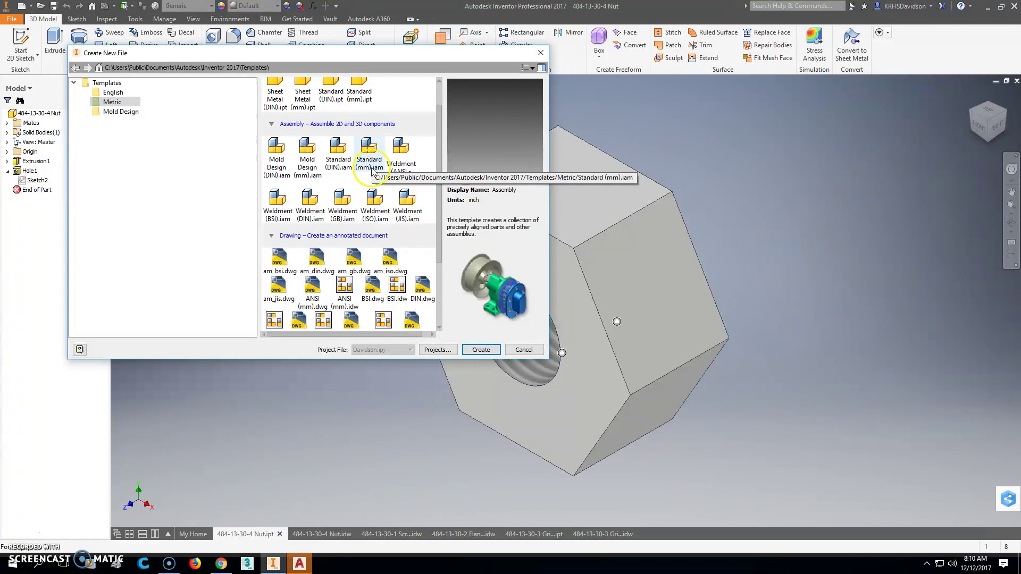
scroll(379, 172, "up", 1)
left_click(113, 93)
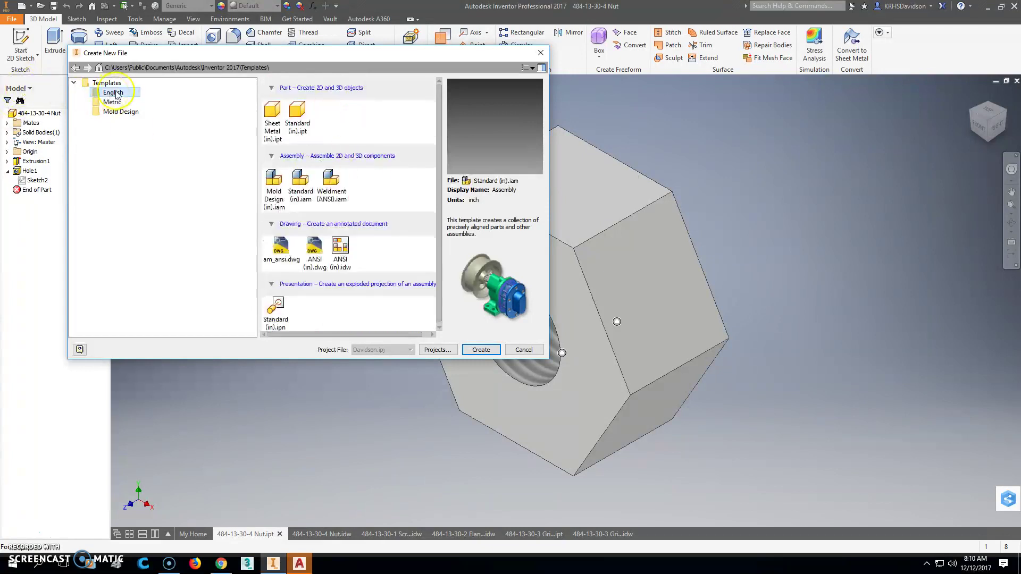
left_click(301, 183)
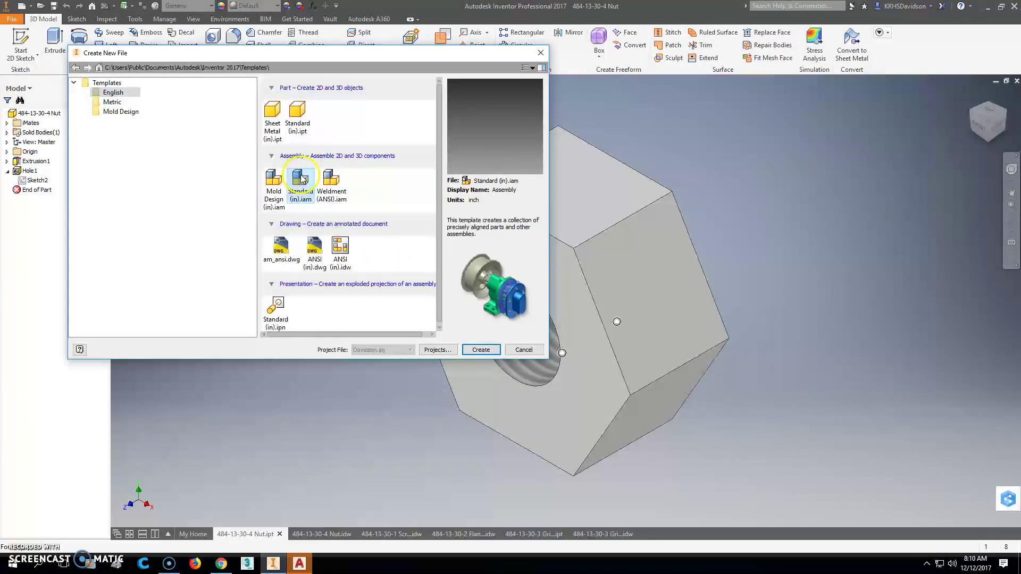
left_click(481, 350)
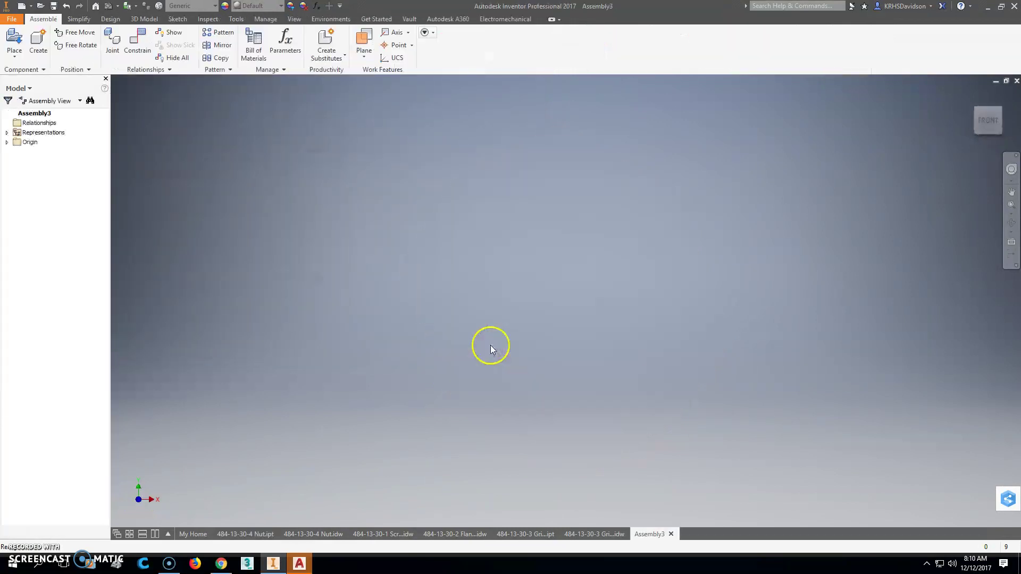
Place one instance of the 484-13-30-1 Screw part into the assembly
left_click(14, 53)
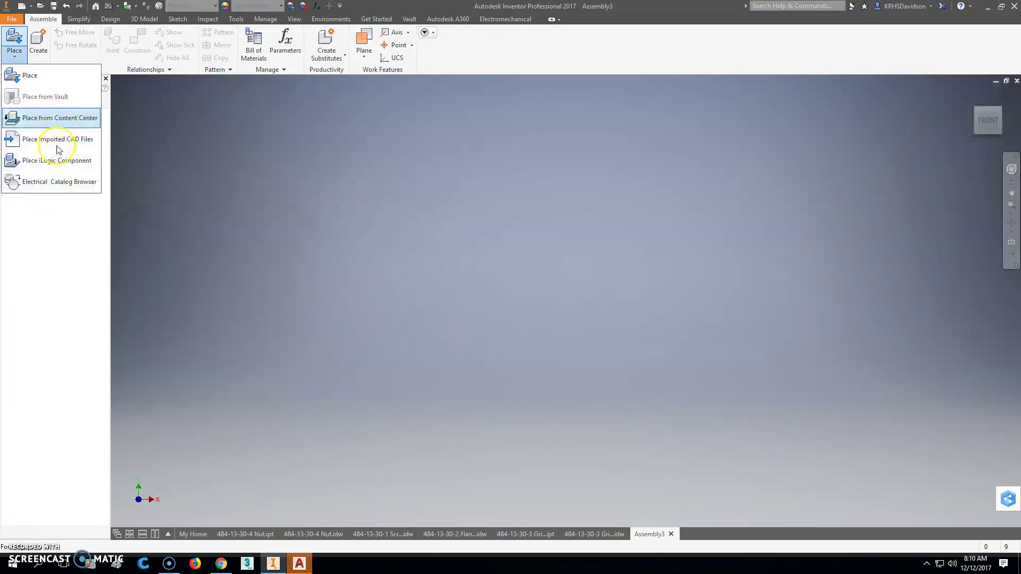
left_click(30, 77)
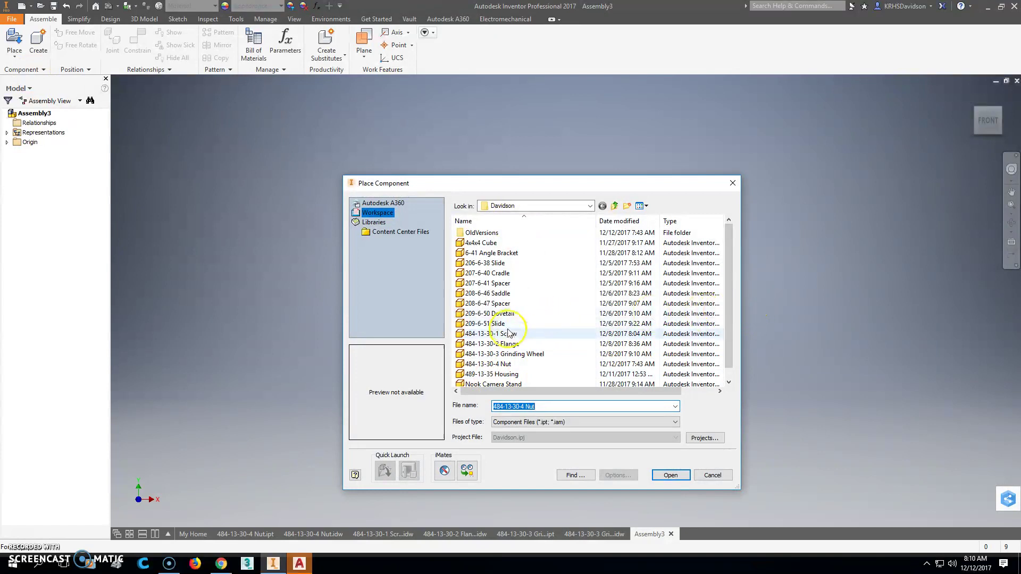
left_click(486, 334)
left_click(671, 475)
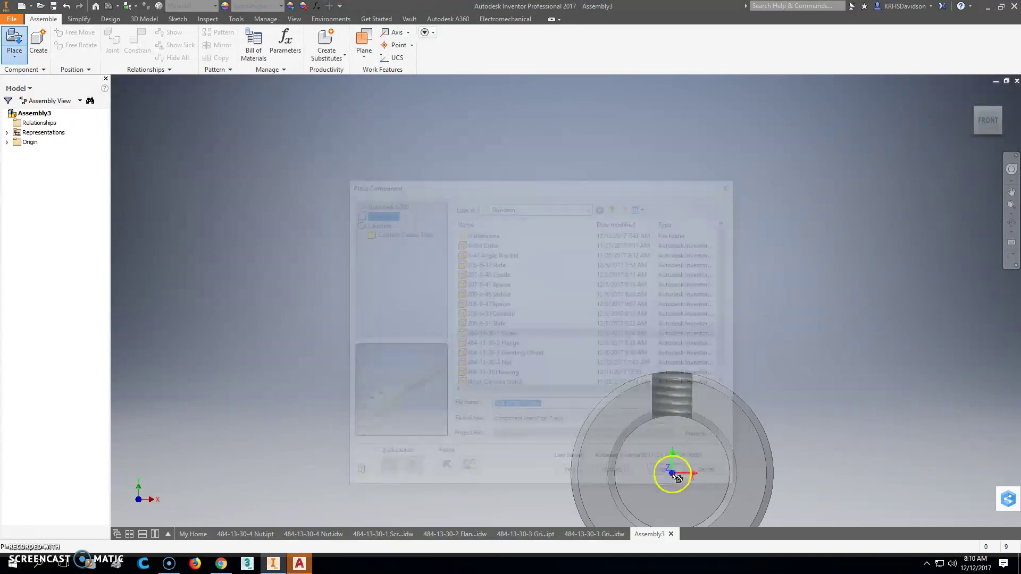
left_click(536, 291)
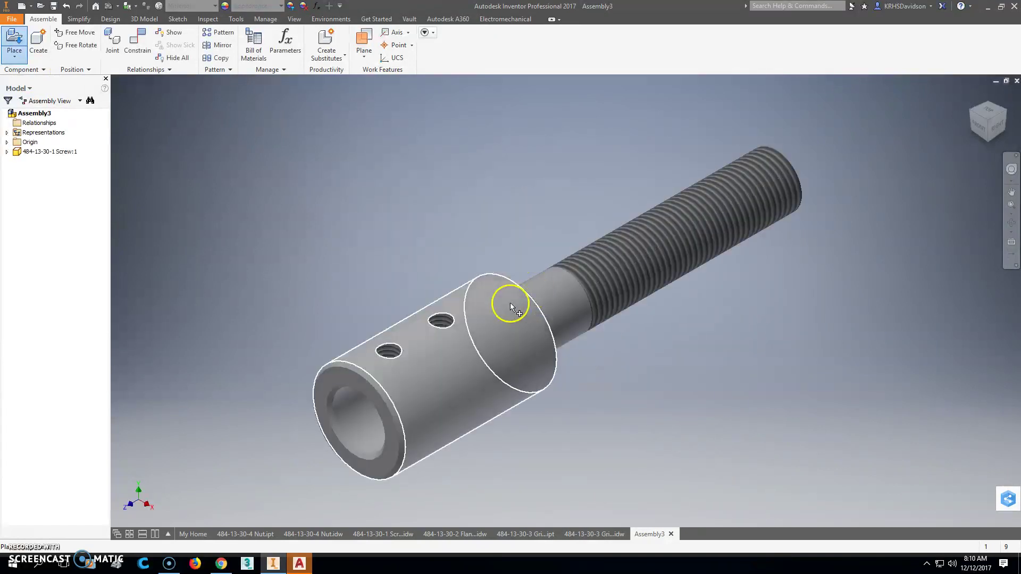
key("Escape")
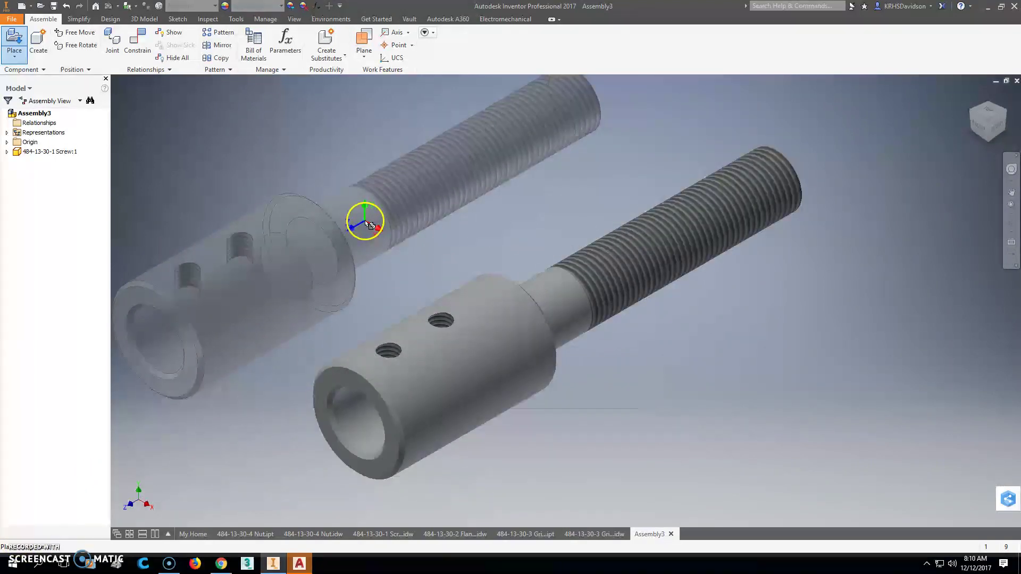
right_click(349, 216)
left_click(394, 216)
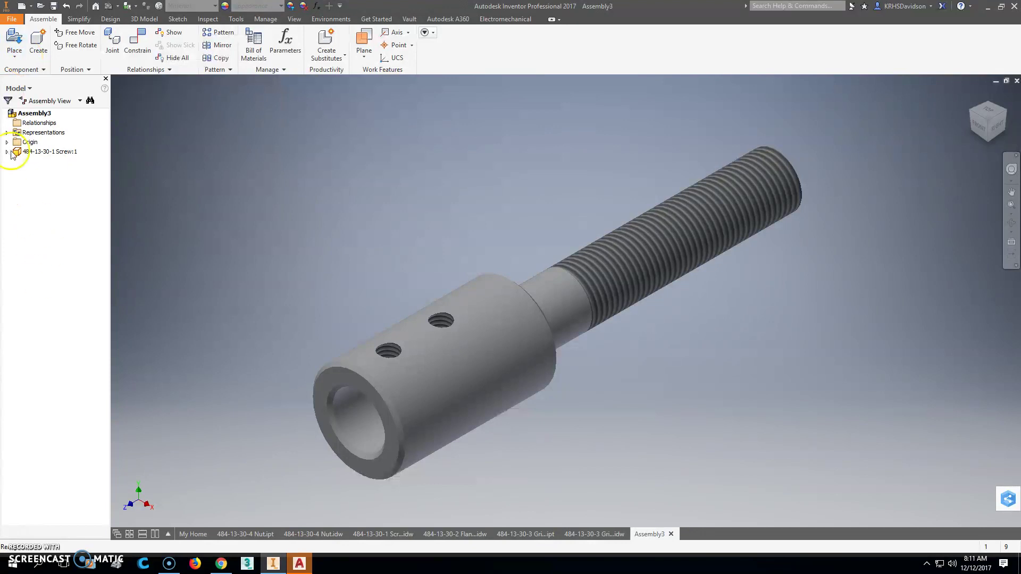
Ground Screw:1 and confirm it stays fixed when dragged
right_click(33, 152)
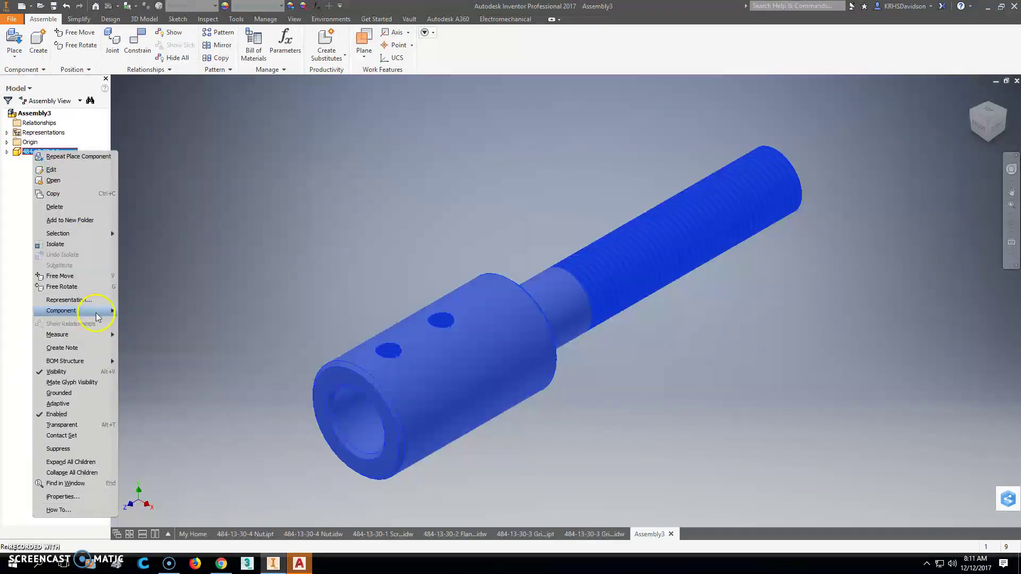
left_click(60, 393)
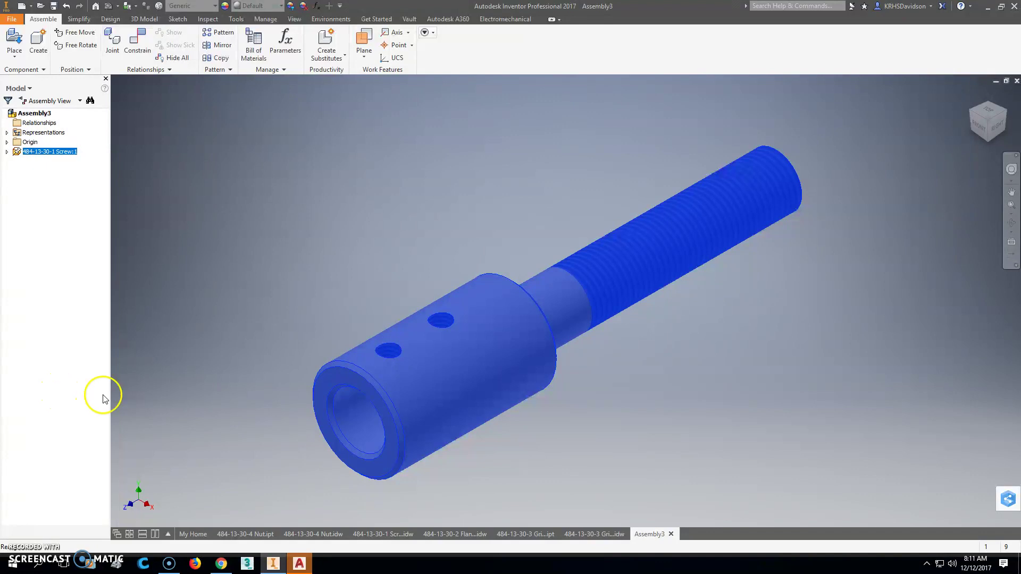
left_click_drag(387, 344, 648, 329)
Place two 484-13-30-2 Flange parts and move the second one up and right
left_click(647, 328)
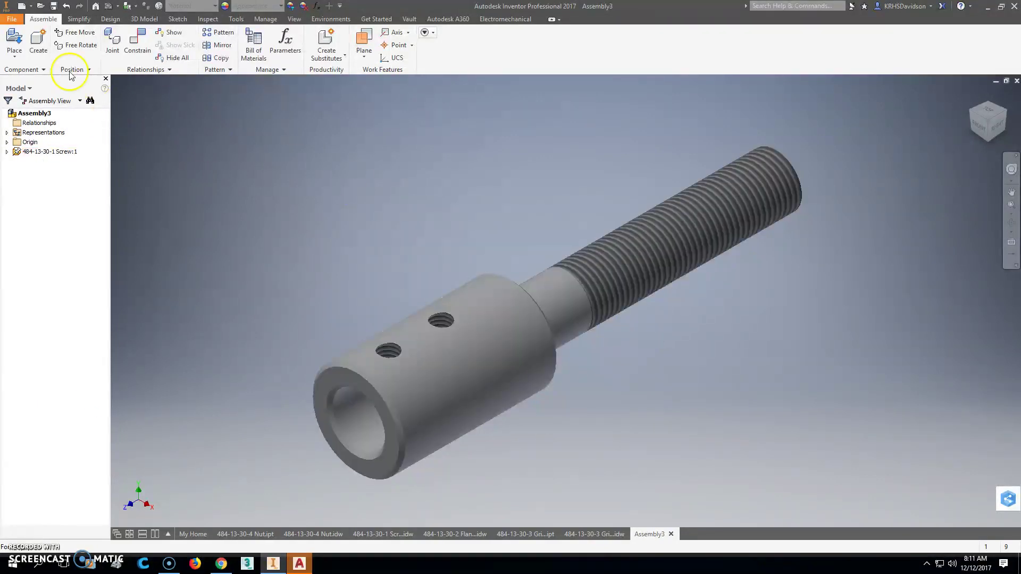
left_click(15, 38)
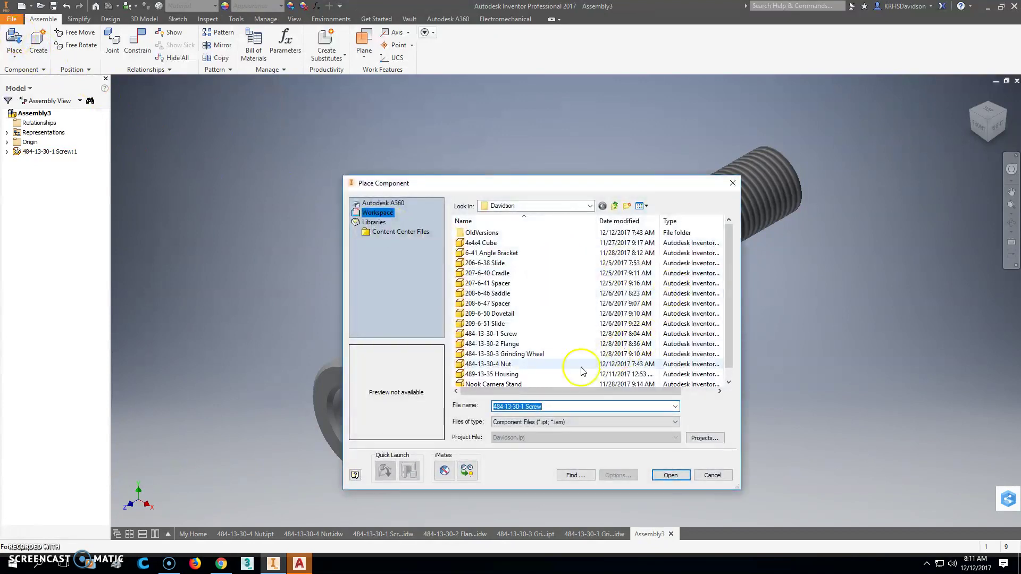
left_click(507, 345)
left_click(670, 475)
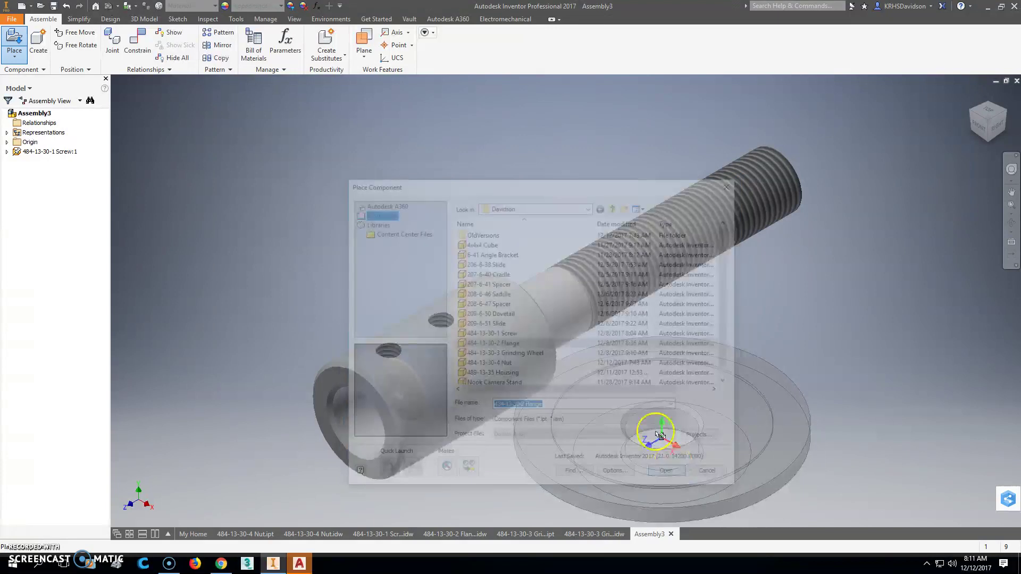
left_click(290, 173)
left_click(481, 120)
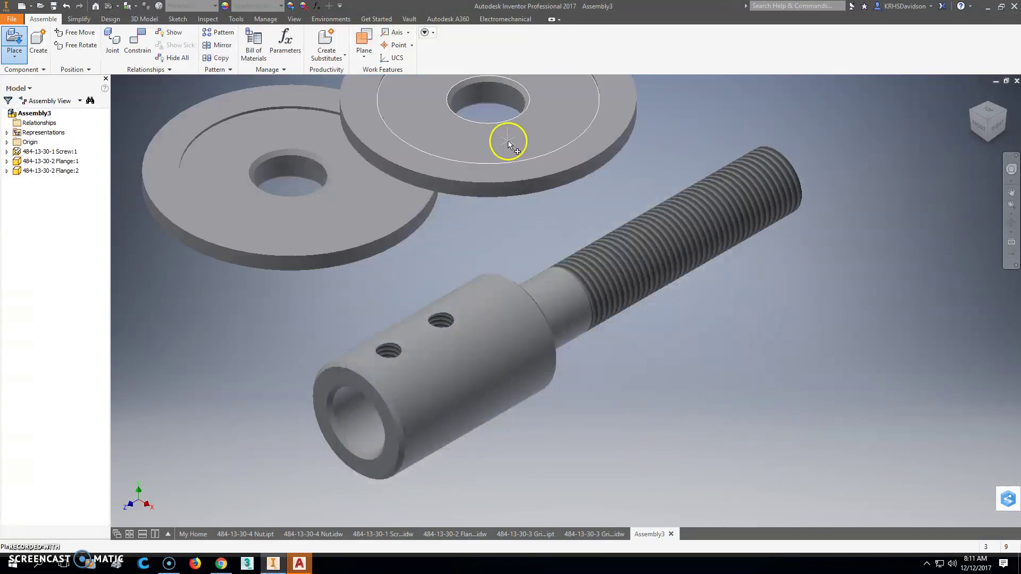
scroll(509, 141, "up", 2)
scroll(490, 199, "down", 2)
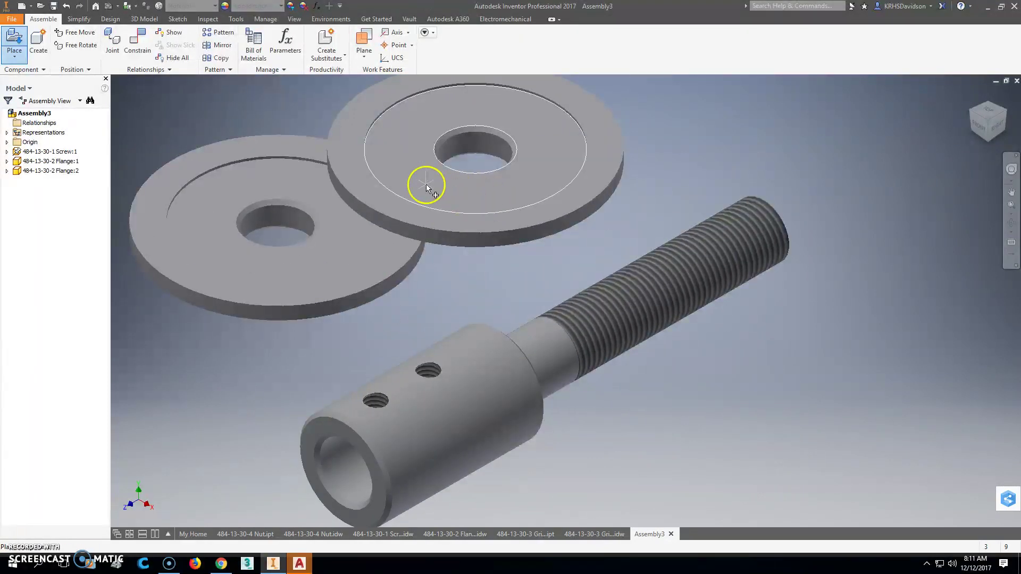
left_click_drag(426, 184, 605, 181)
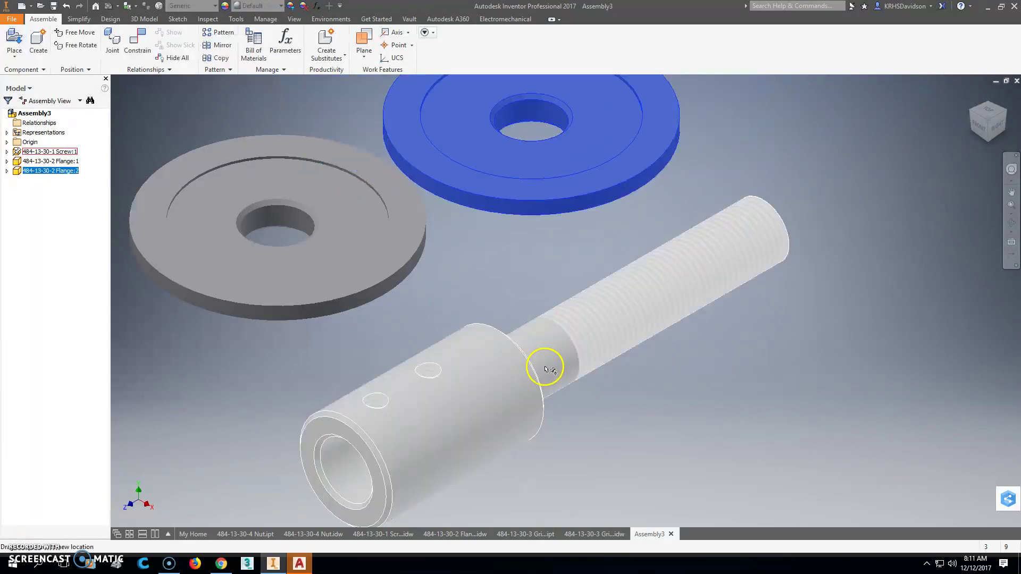
left_click(546, 367)
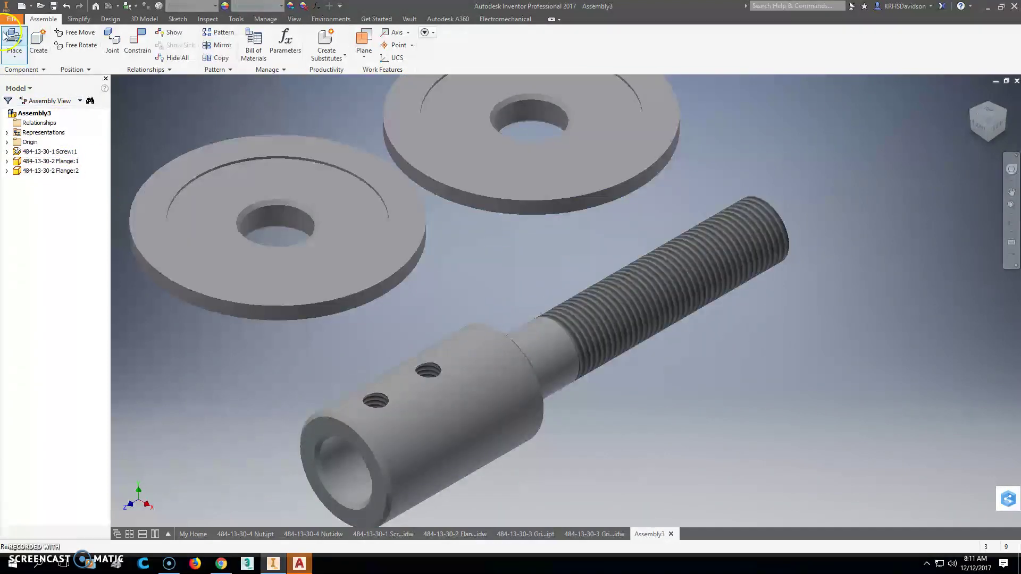
Place one 484-13-30-3 Grinding Wheel and one 484-13-30-4 Nut below the screw
left_click(14, 40)
left_click(511, 354)
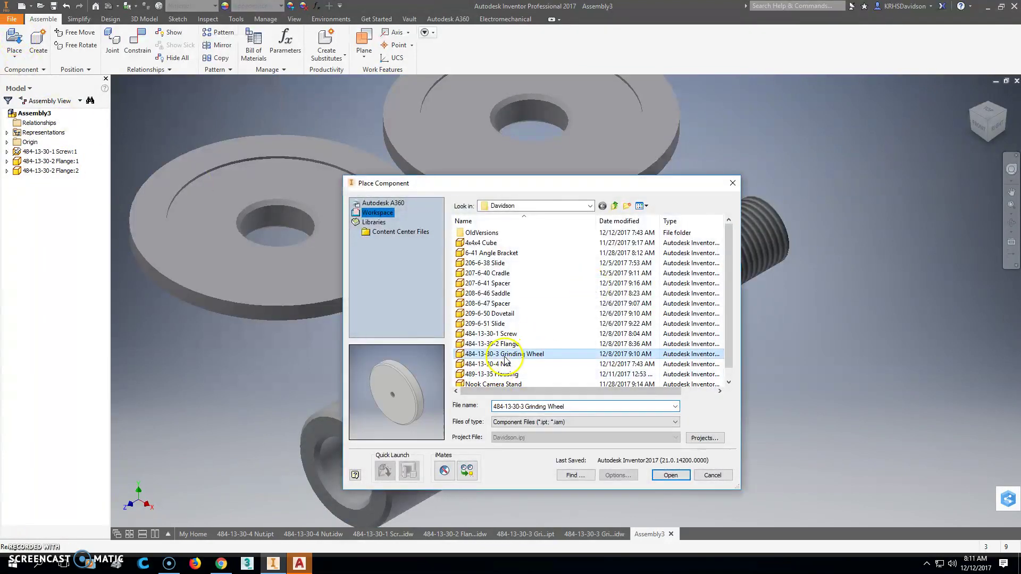
left_click(670, 474)
left_click(936, 373)
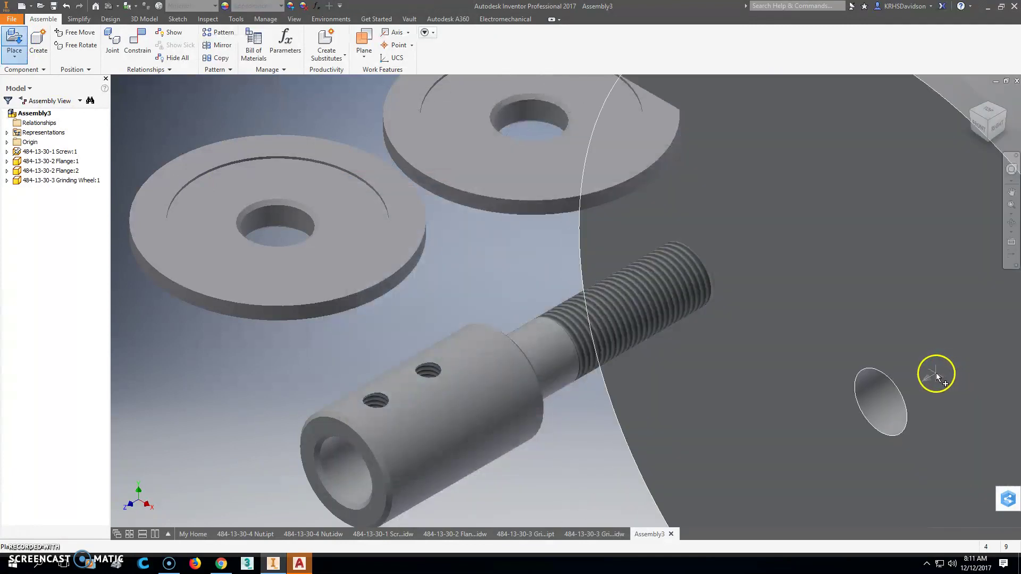
key("Escape")
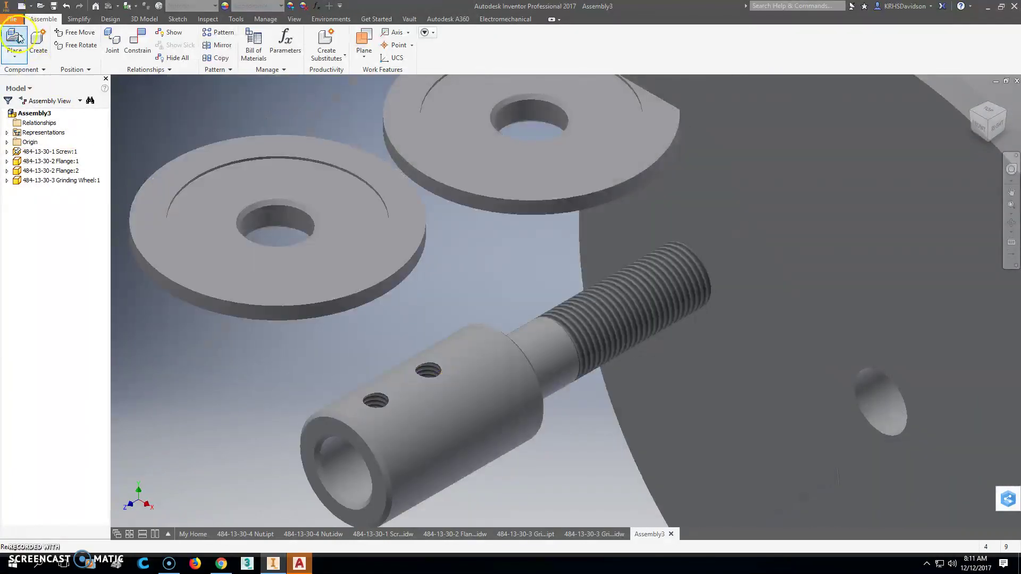
left_click(14, 40)
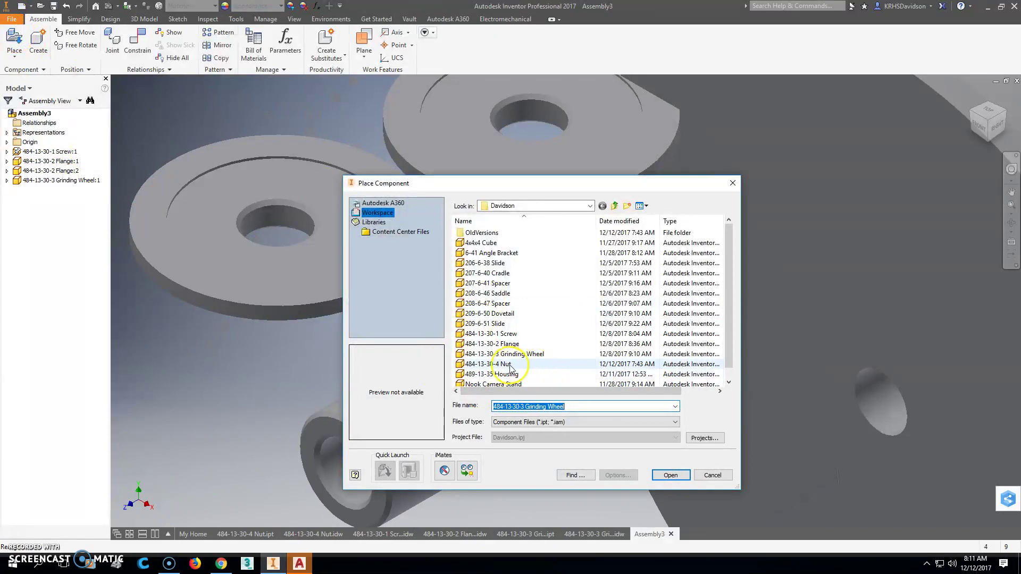
left_click(527, 364)
left_click(671, 475)
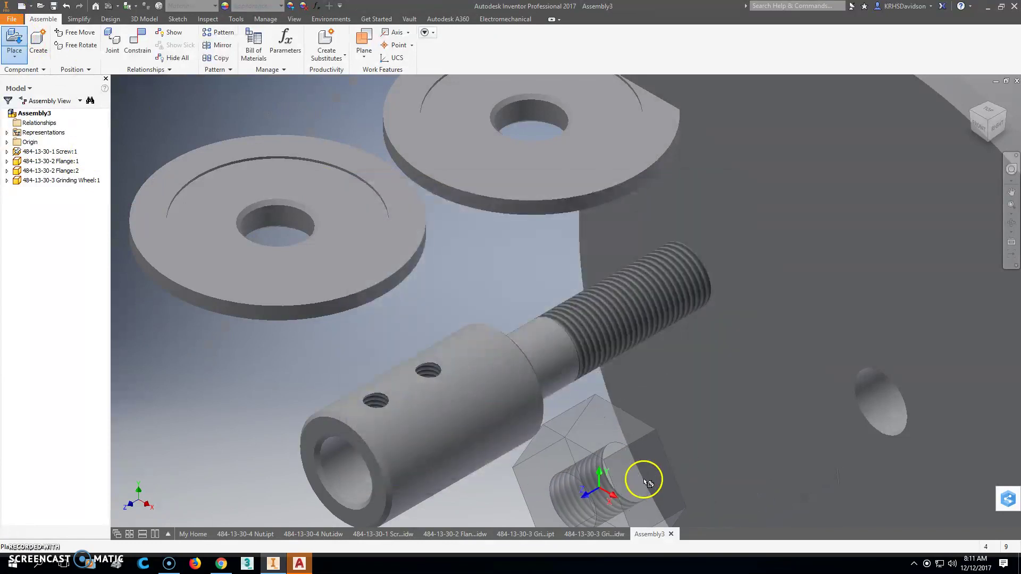
left_click(599, 485)
key("Escape")
Drag the grinding wheel off to the right and the nut down below the screw
scroll(640, 490, "down", 6)
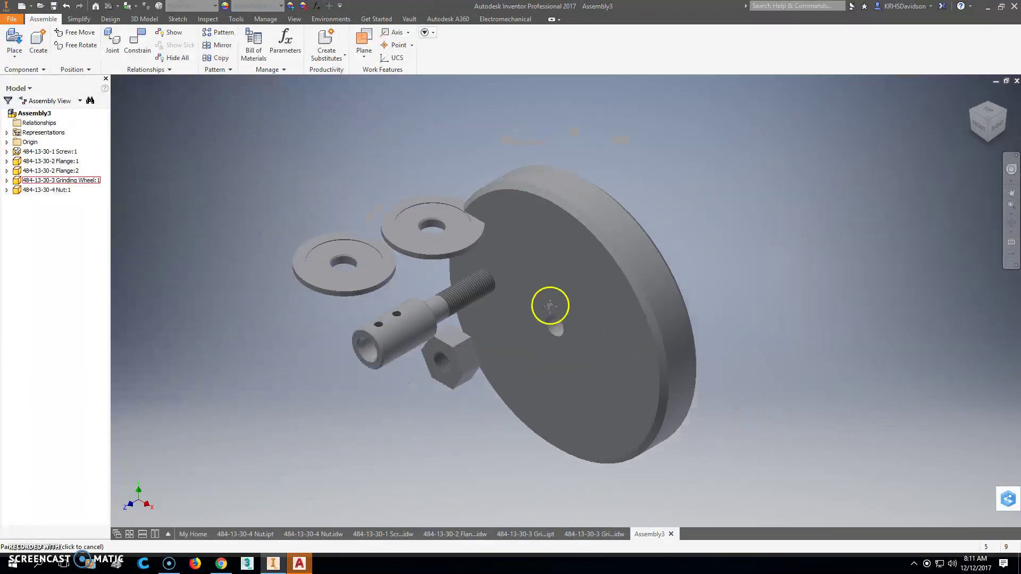
left_click(683, 308)
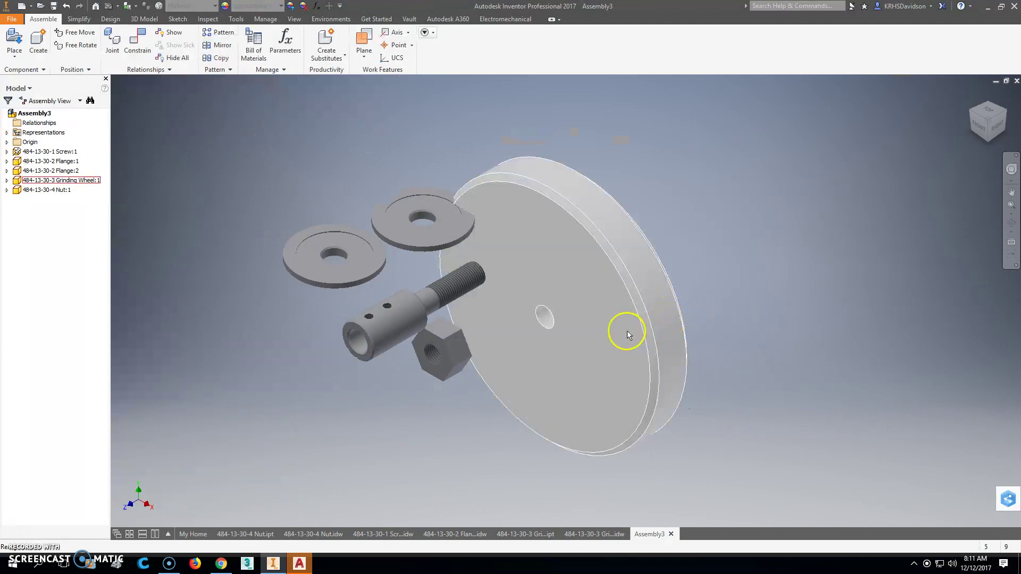
left_click_drag(622, 333, 803, 334)
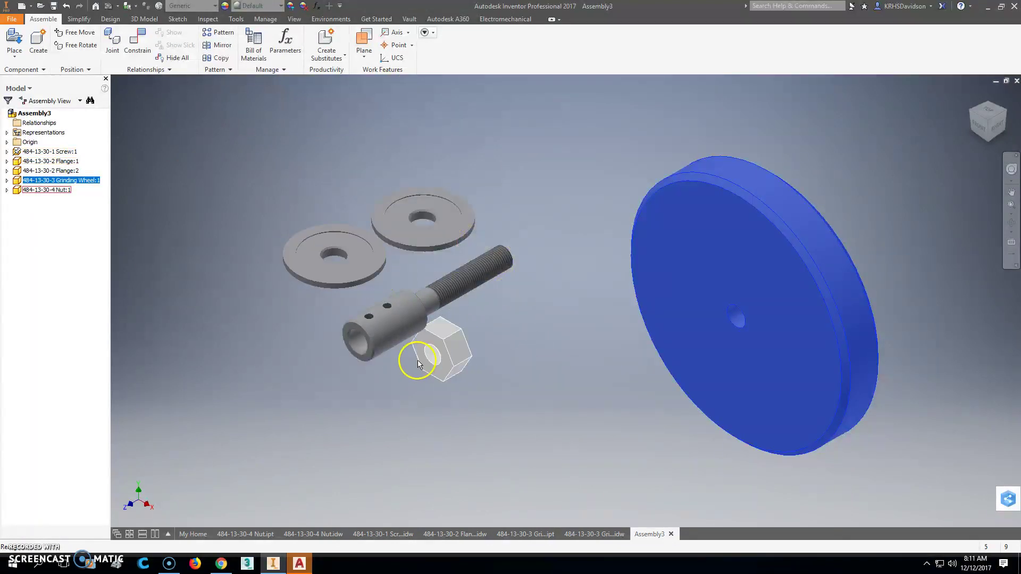
left_click_drag(419, 360, 612, 466)
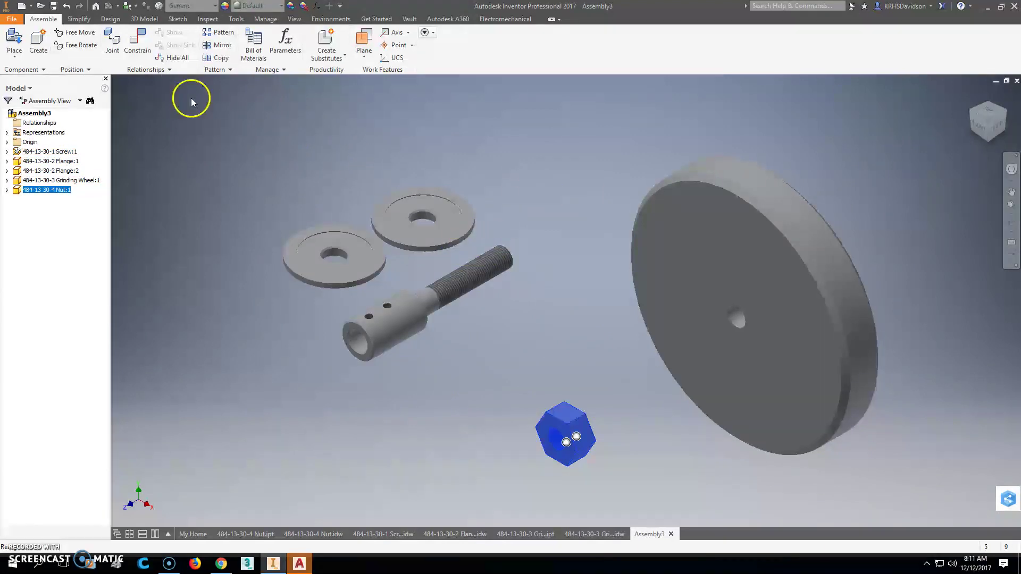
Set up an Insert constraint from the wheel's hole to the screw's end with 4.000 in offset
left_click(137, 44)
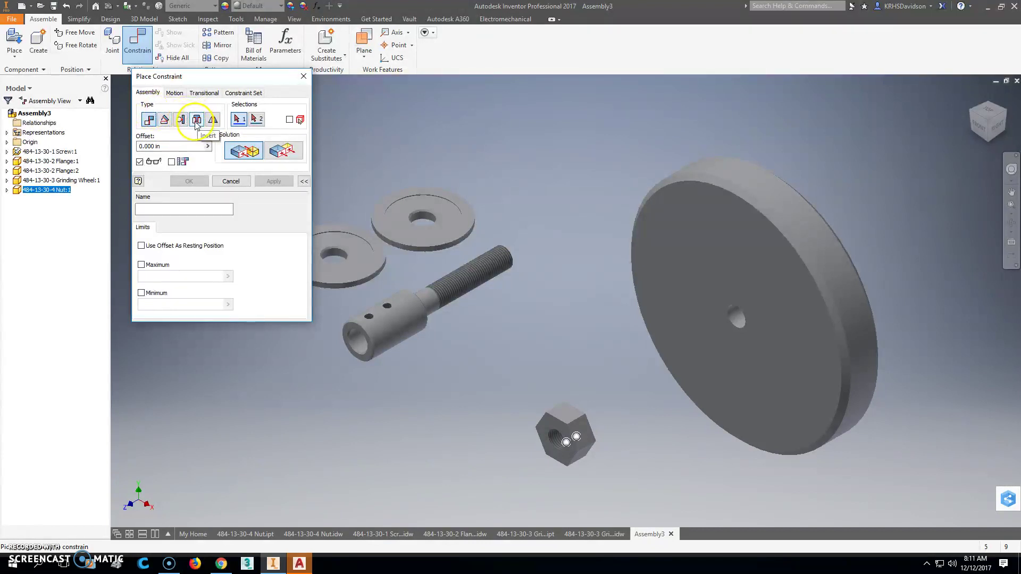
left_click(195, 120)
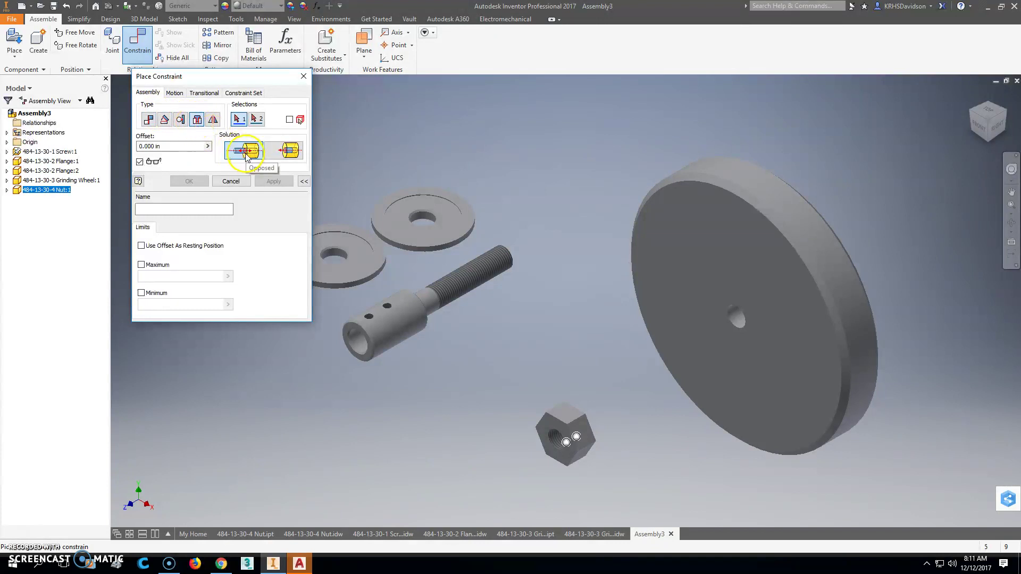
left_click(732, 326)
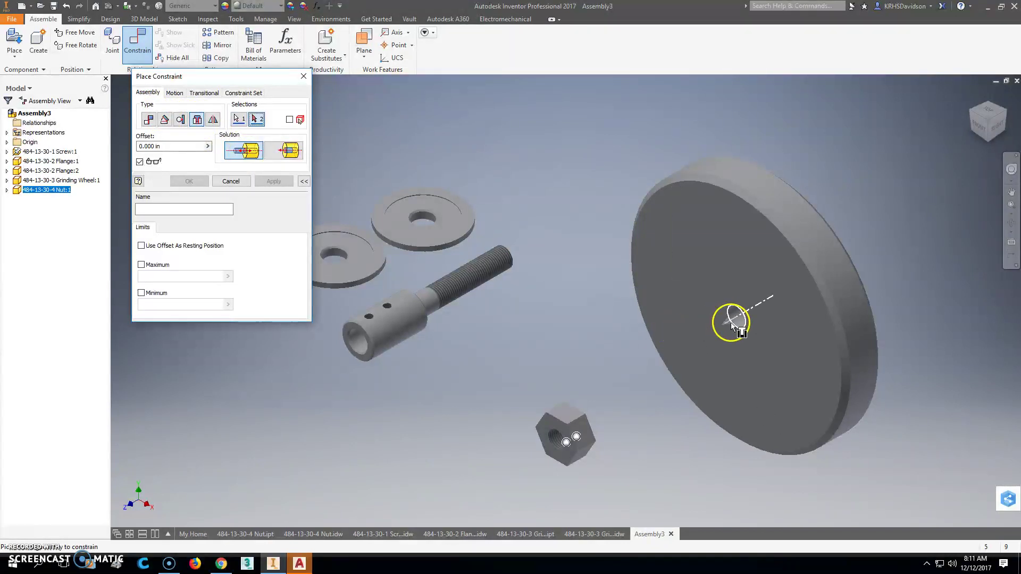
left_click(511, 255)
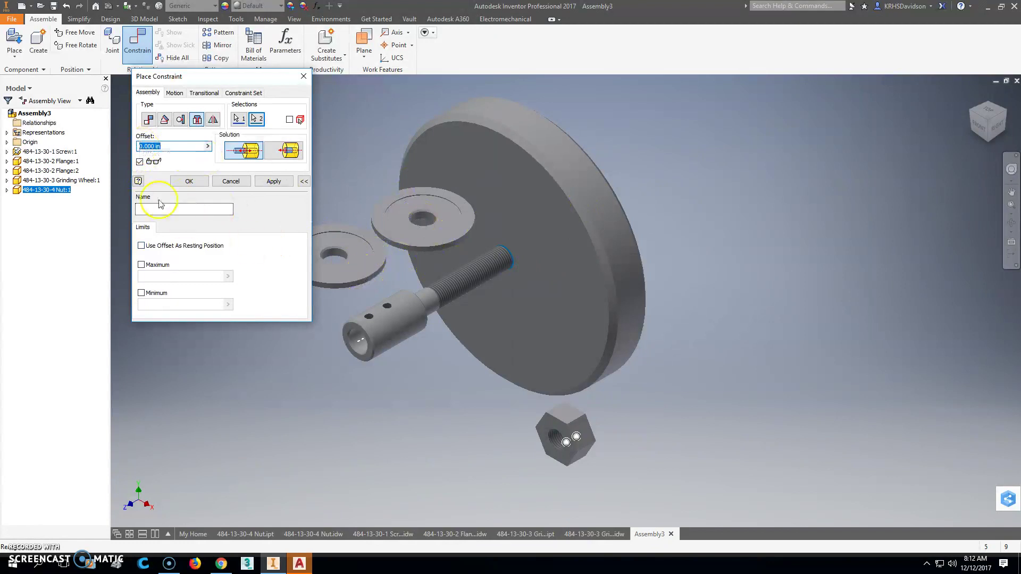
left_click(140, 146)
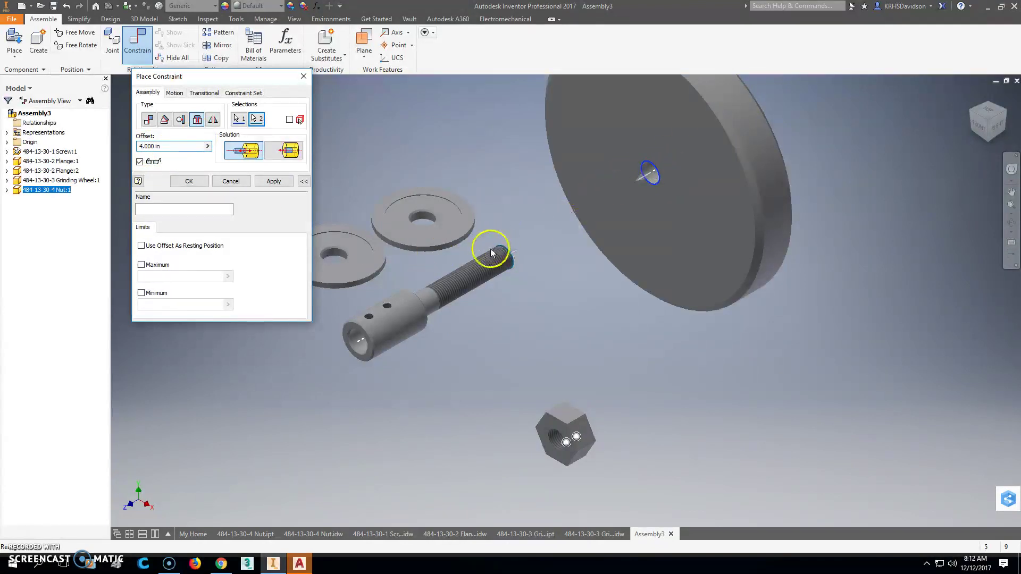
Apply the wheel constraint, then insert the first flange onto the wheel's hole at 2.000 in offset
left_click(274, 181)
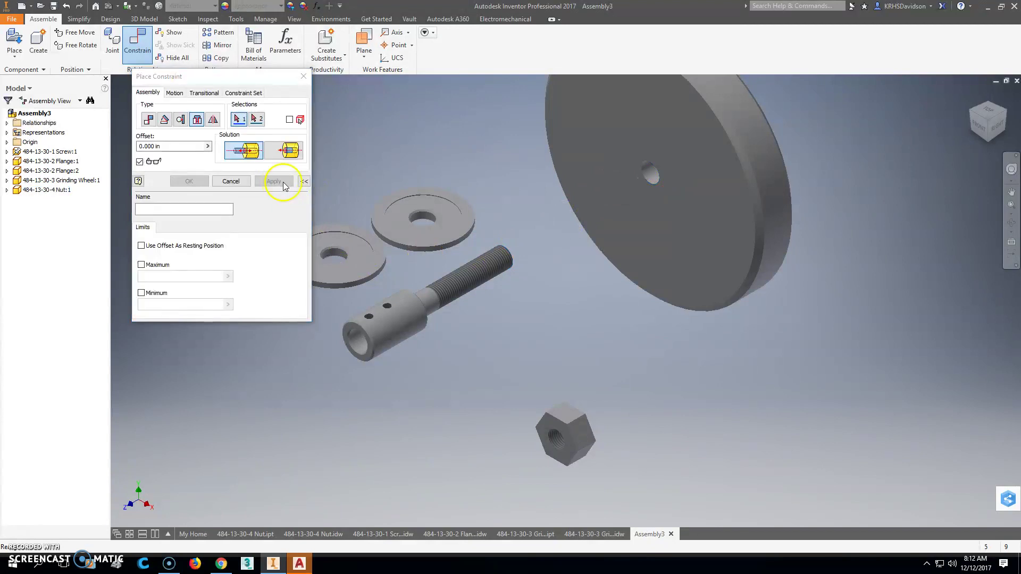
left_click_drag(232, 75, 186, 72)
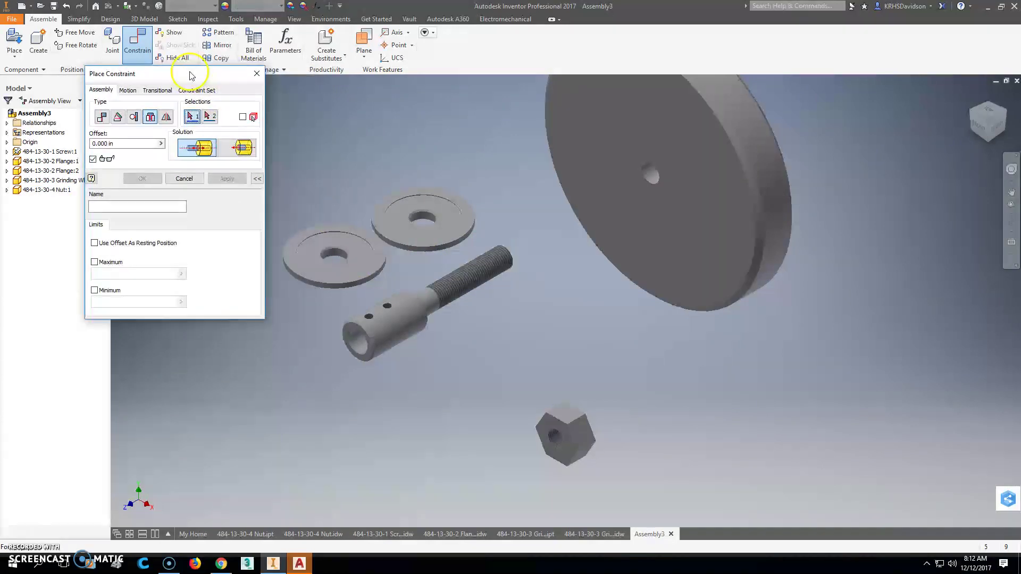
left_click(341, 246)
left_click(647, 181)
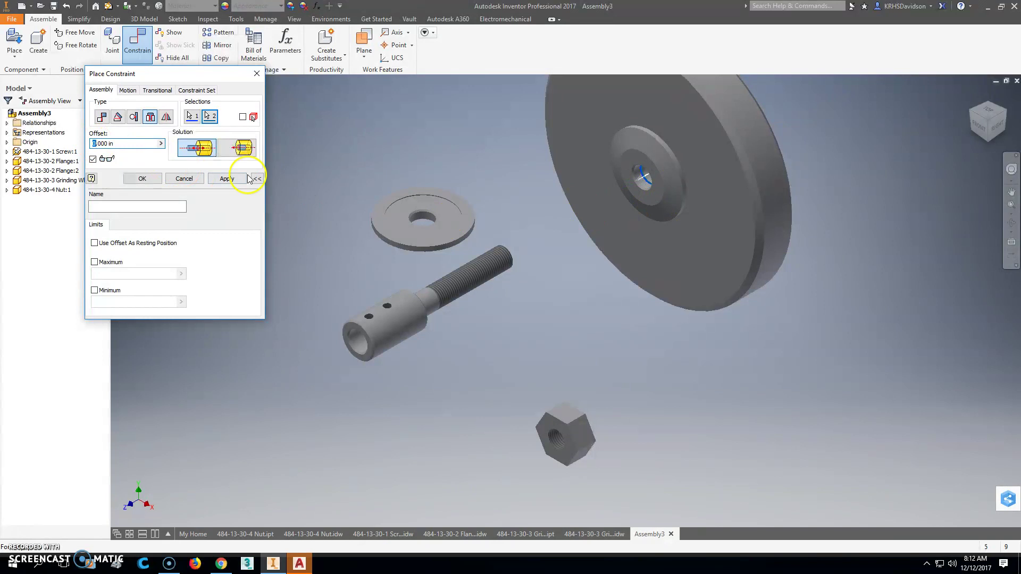
type("2")
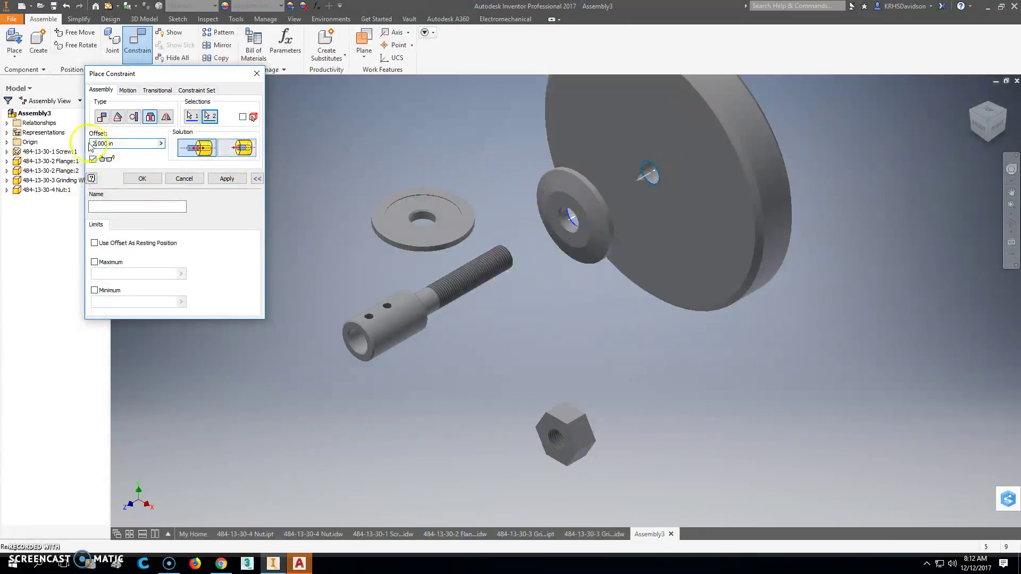
type("3")
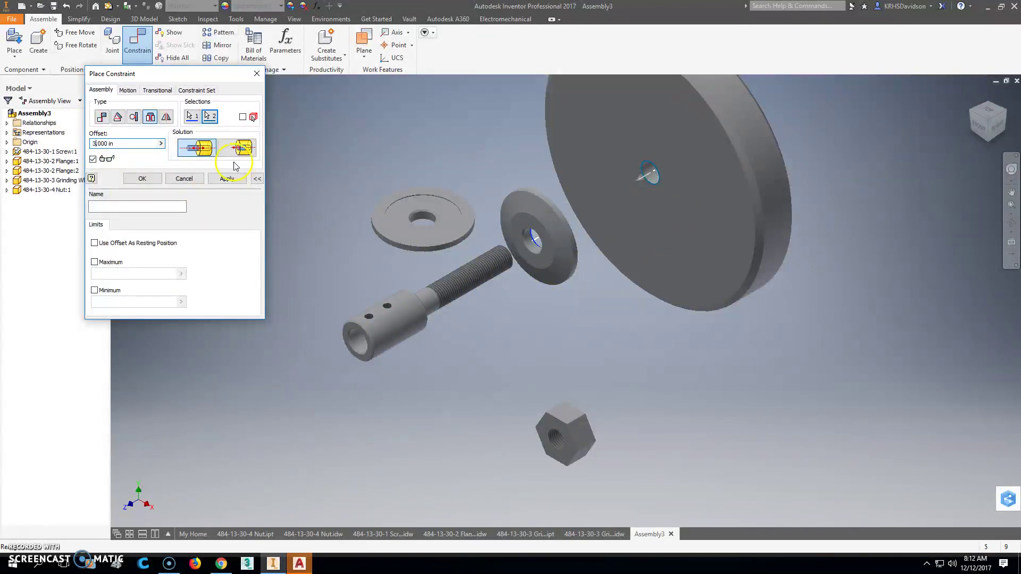
left_click(227, 179)
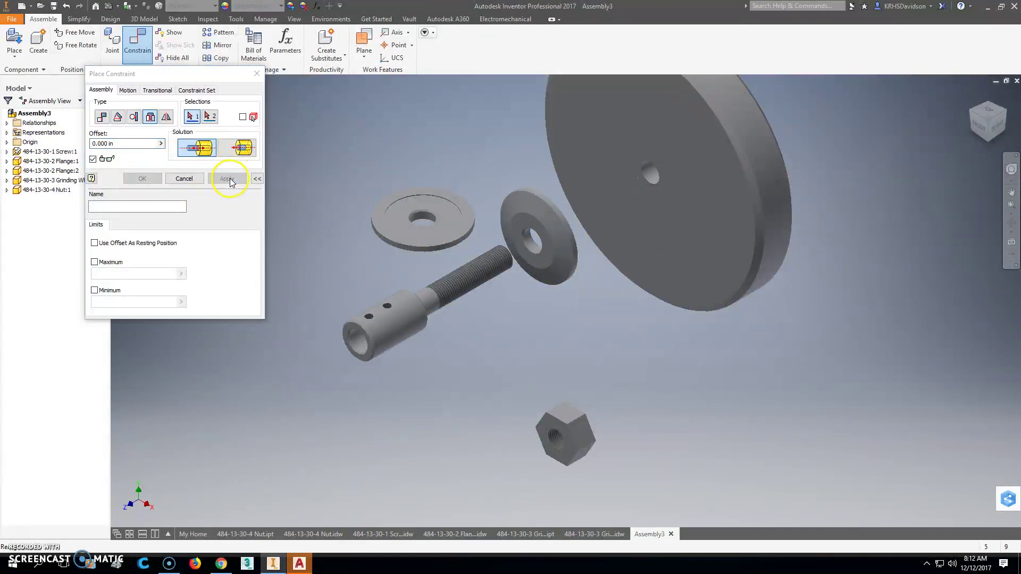
Insert the second flange onto the wheel's far-side hole at a 3.000 in offset
left_click(434, 214)
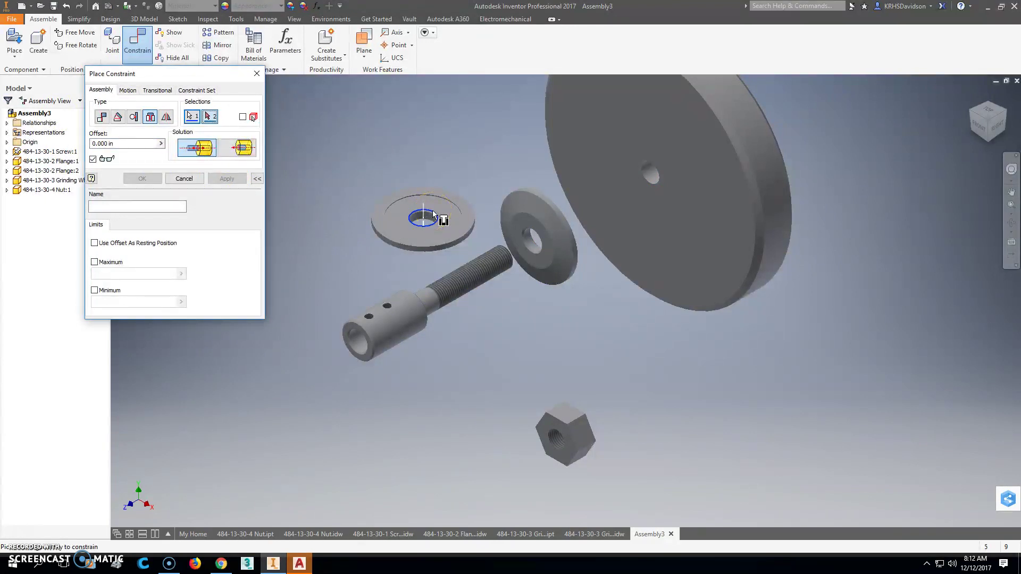
left_click(1006, 114)
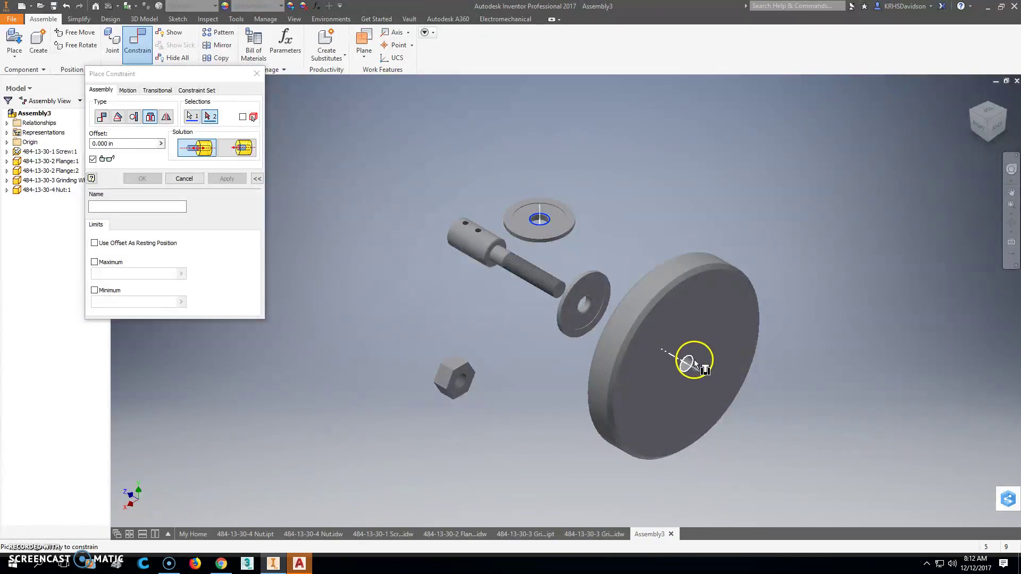
left_click(694, 359)
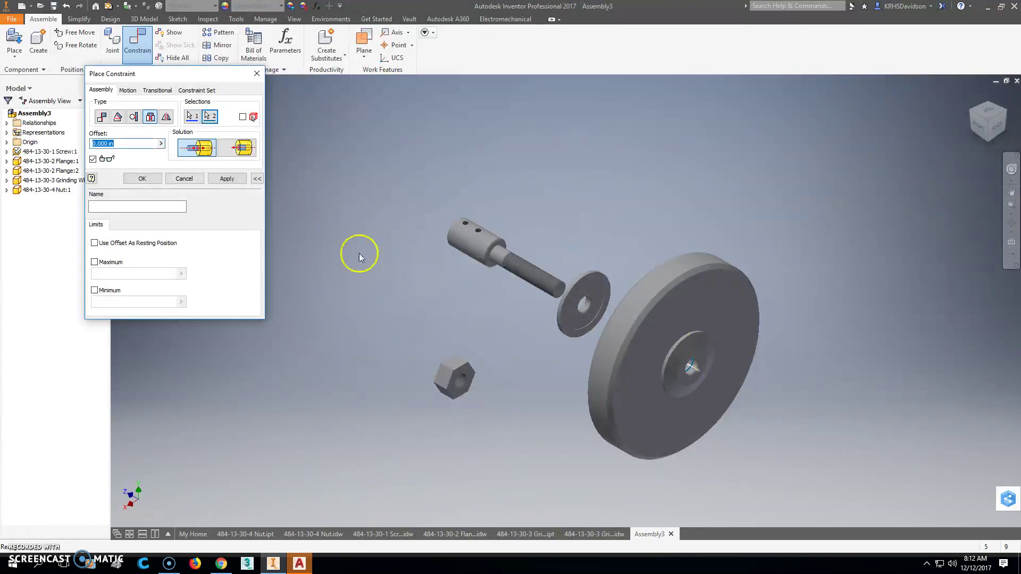
left_click(93, 144)
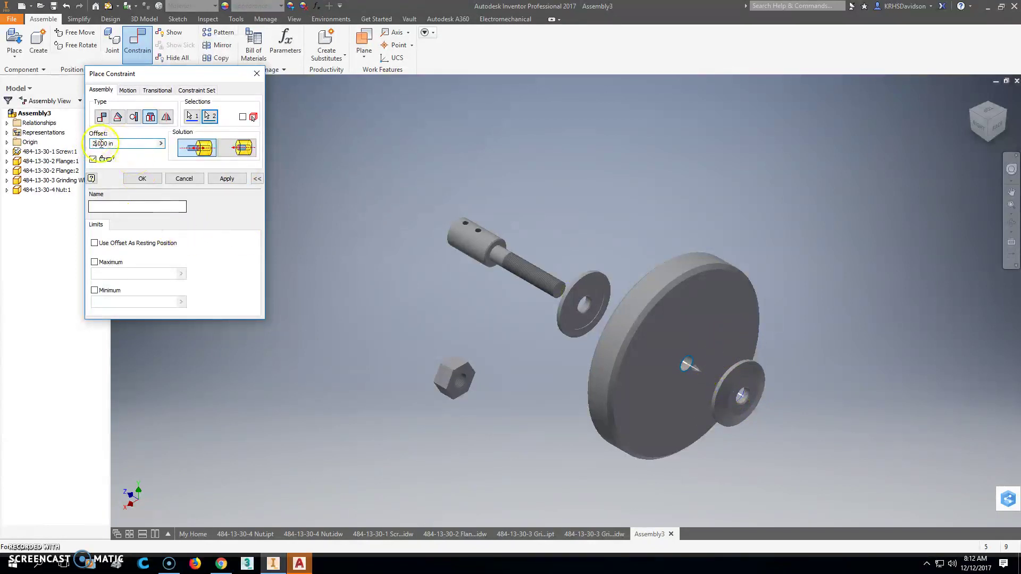
key("BackSpace")
type("3")
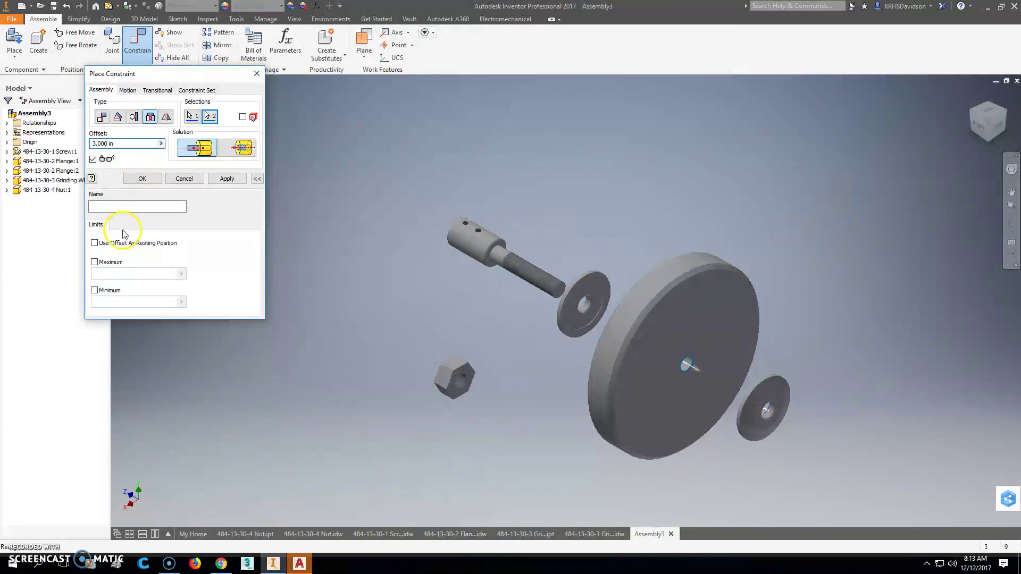
left_click(229, 179)
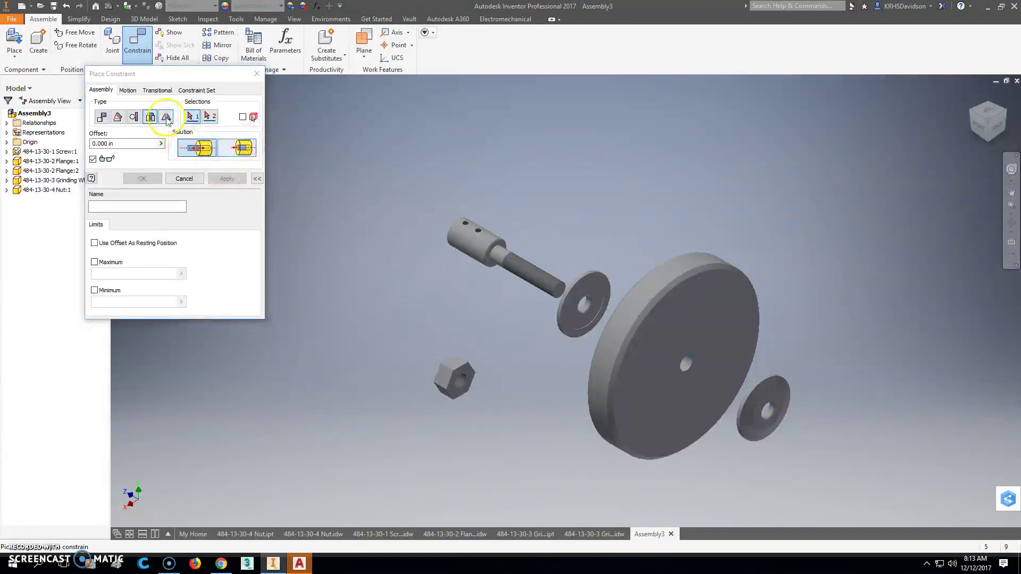
Insert-constrain the nut's threaded hole to the rear flange's hole with a 2.000 in offset
scroll(467, 389, "up", 2)
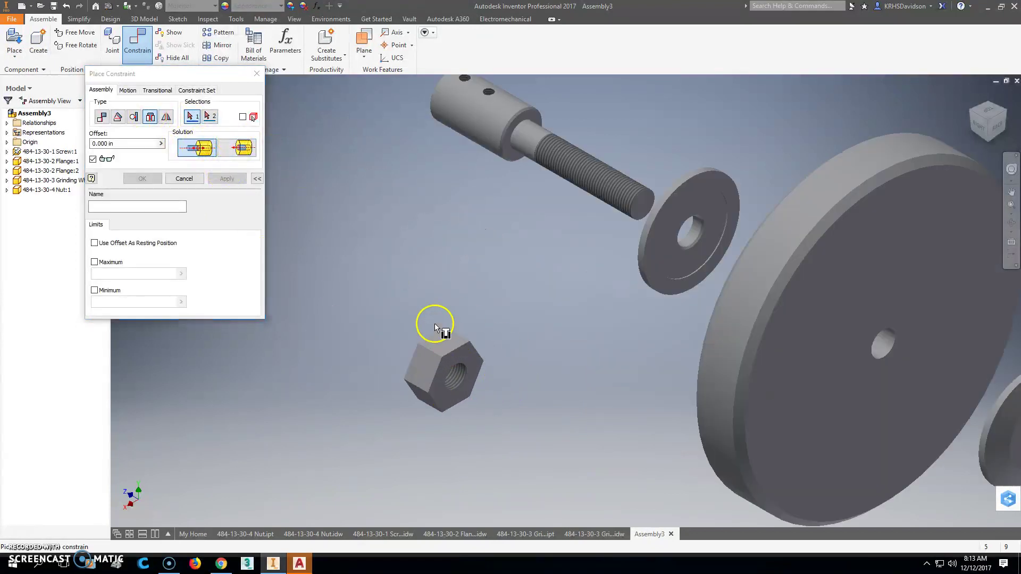
left_click(973, 113)
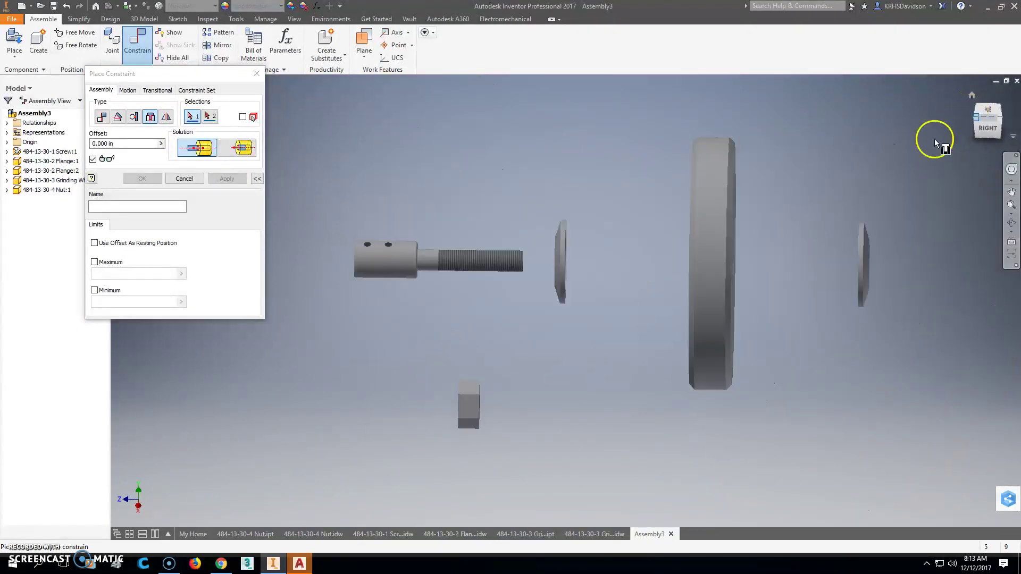
scroll(550, 433, "up", 3)
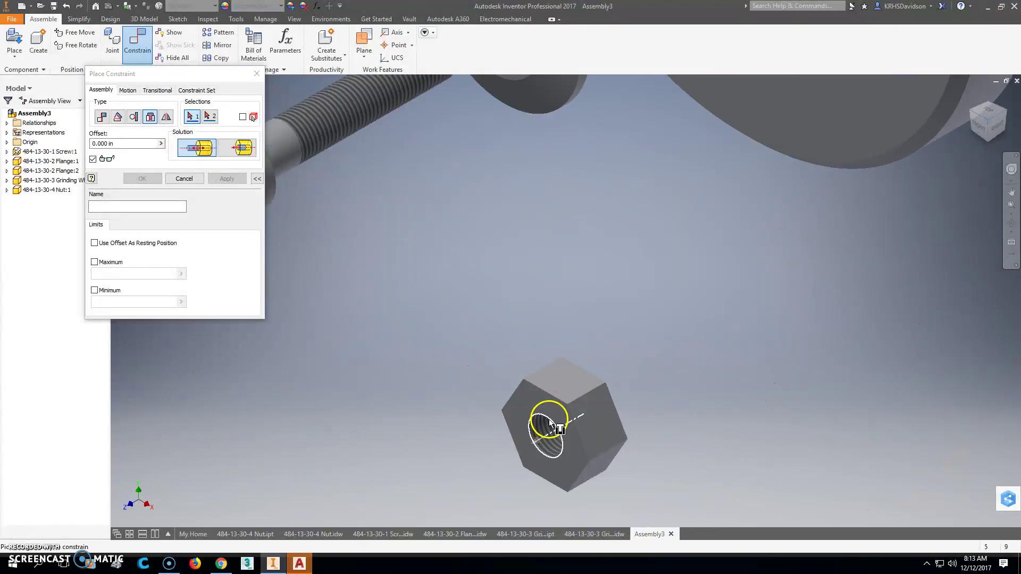
left_click(550, 422)
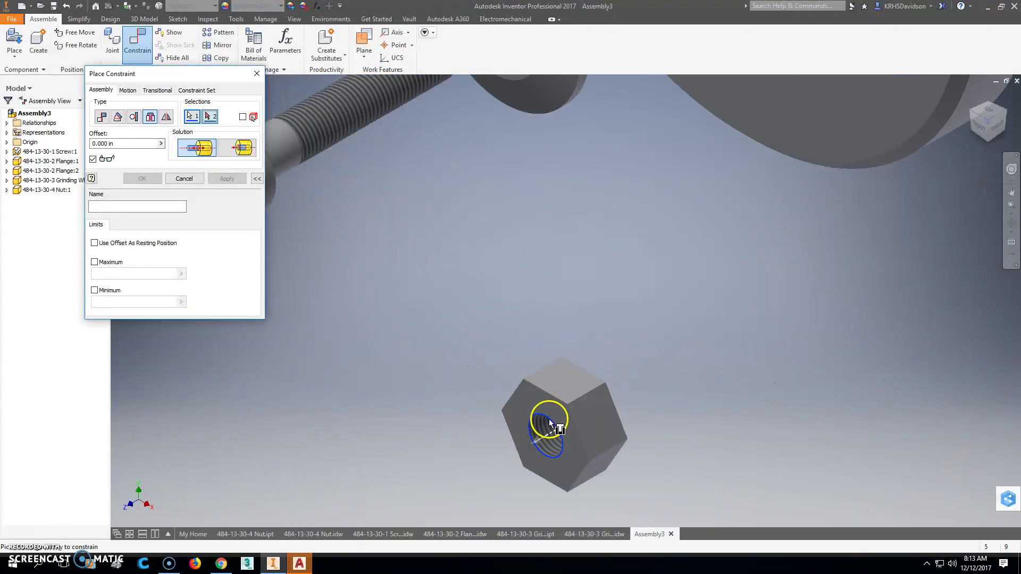
left_click(1006, 113)
scroll(704, 368, "down", 5)
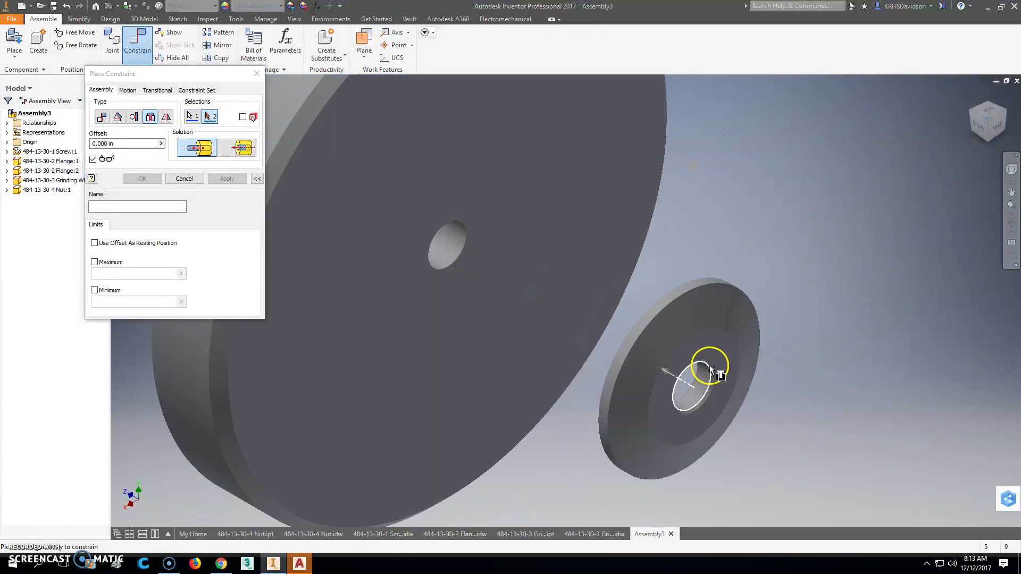
left_click(712, 367)
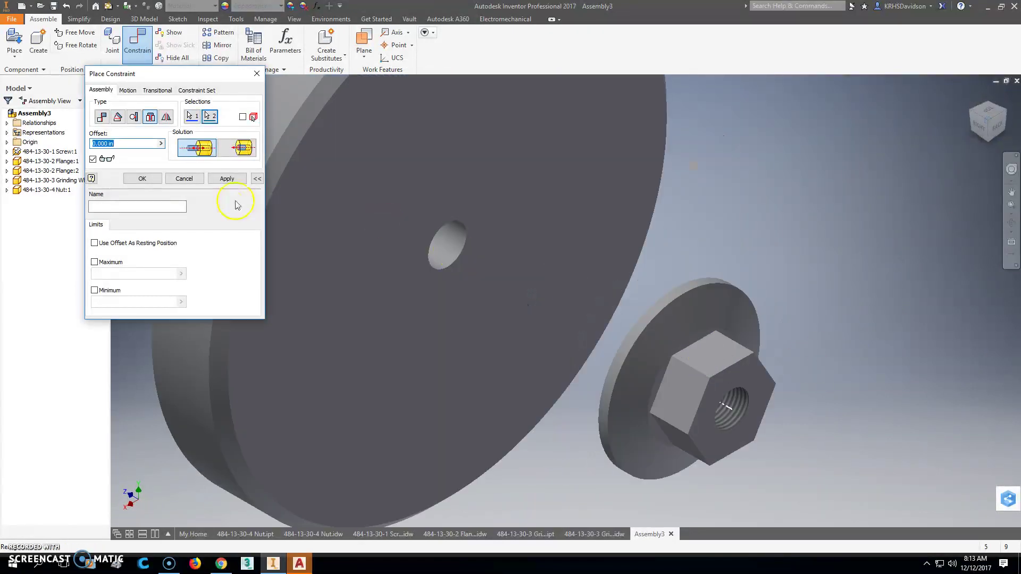
left_click(94, 143)
left_click_drag(94, 143, 92, 148)
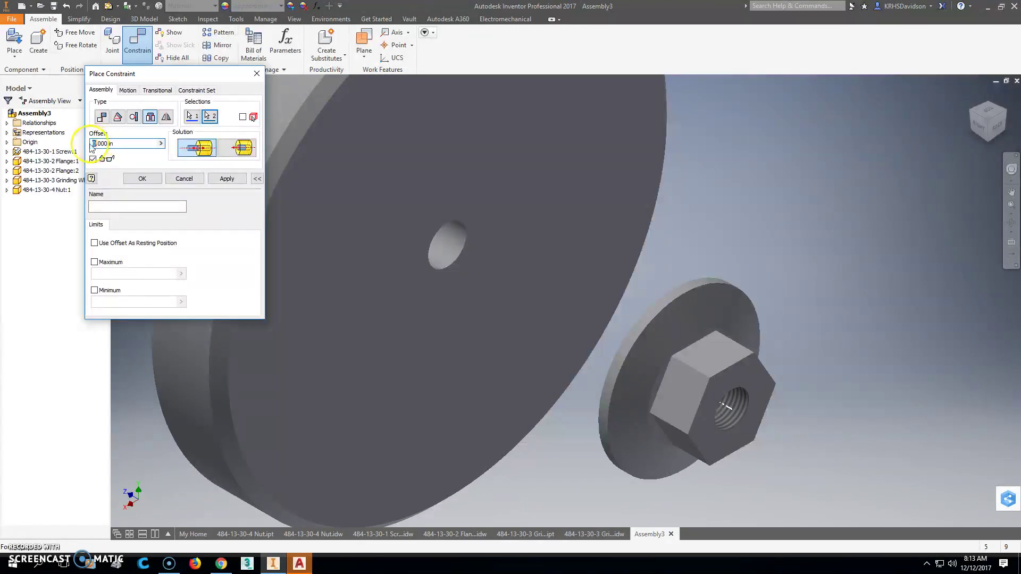
type("2")
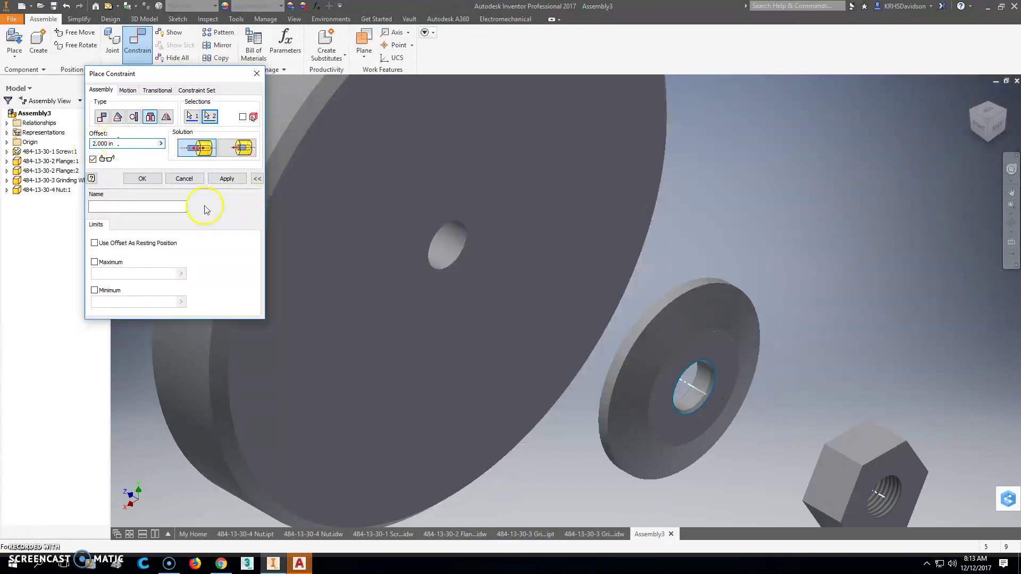
left_click(220, 181)
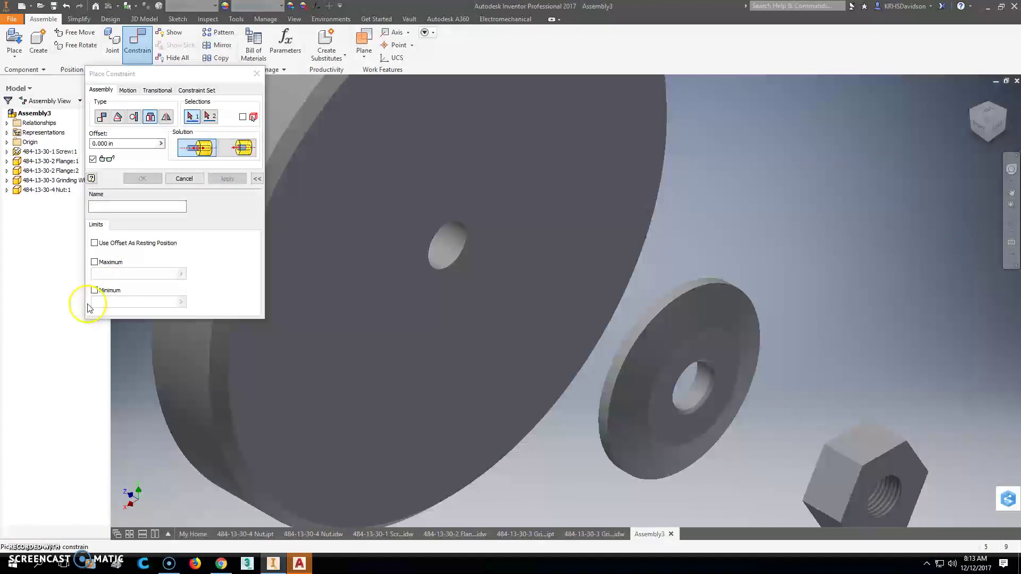
Close the constraint dialog and orbit the assembly to the front-right isometric view with the ViewCube
left_click(257, 74)
scroll(613, 234, "down", 3)
scroll(650, 231, "down", 3)
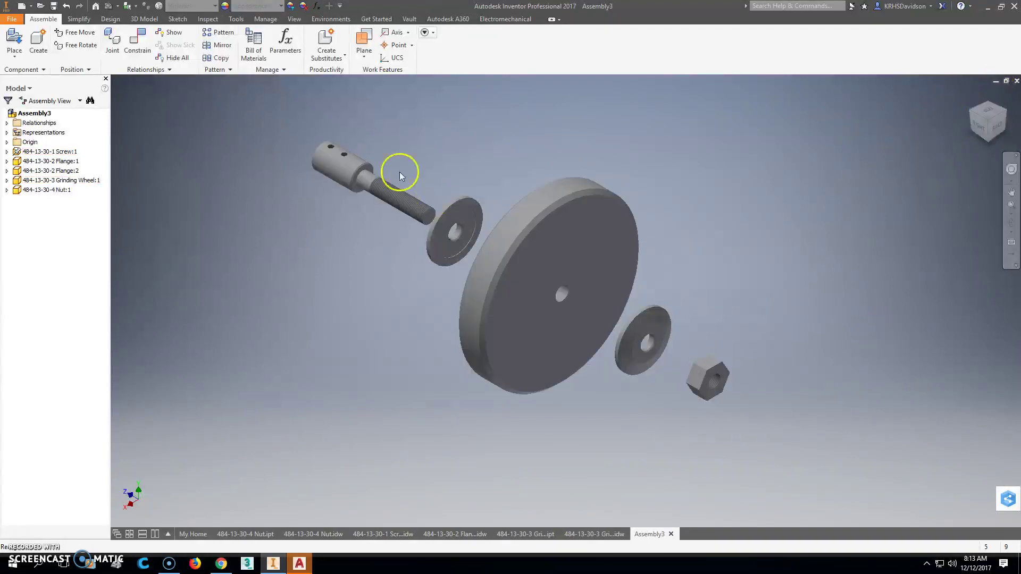
left_click(971, 113)
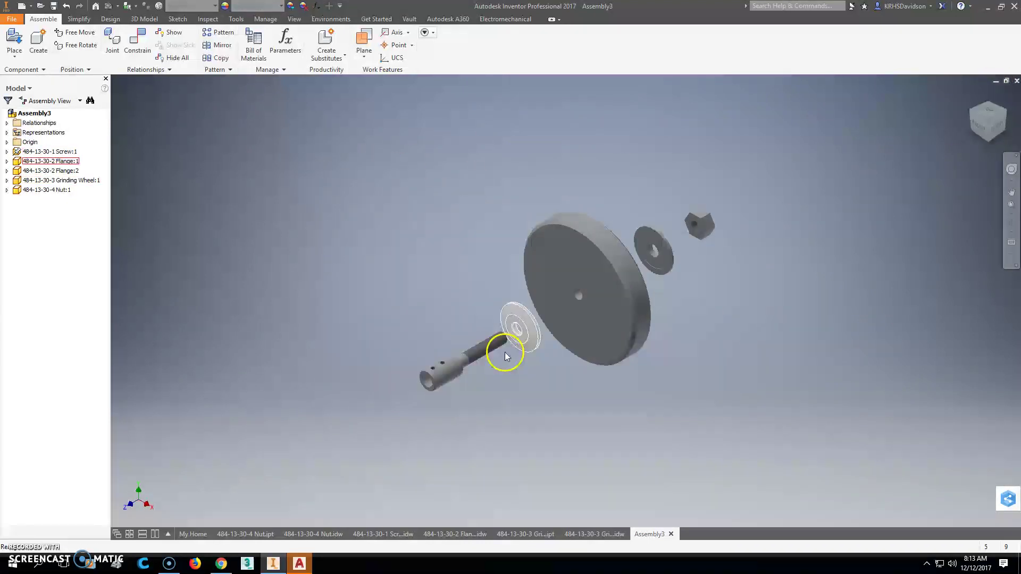
left_click(976, 129)
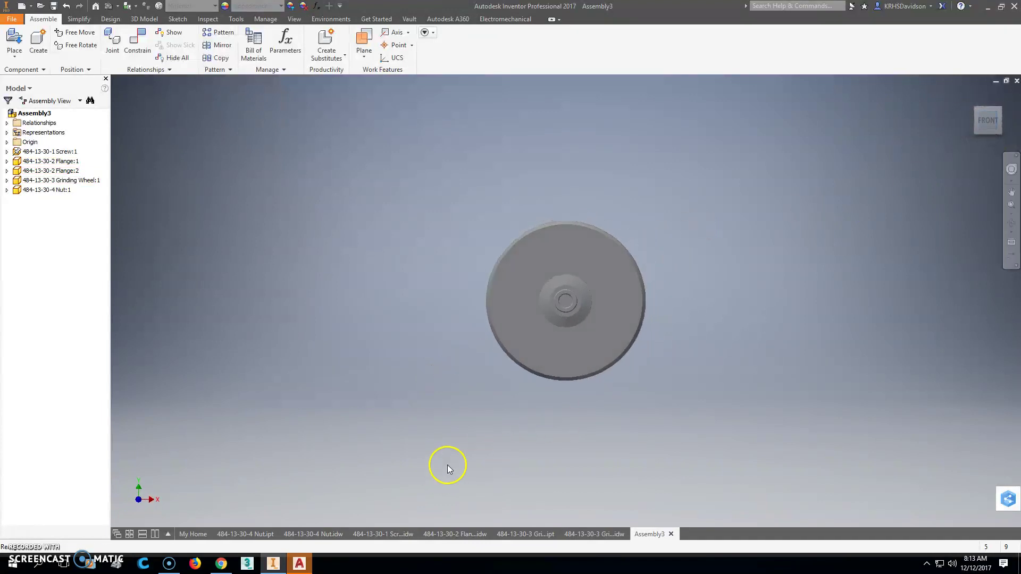
left_click(1001, 111)
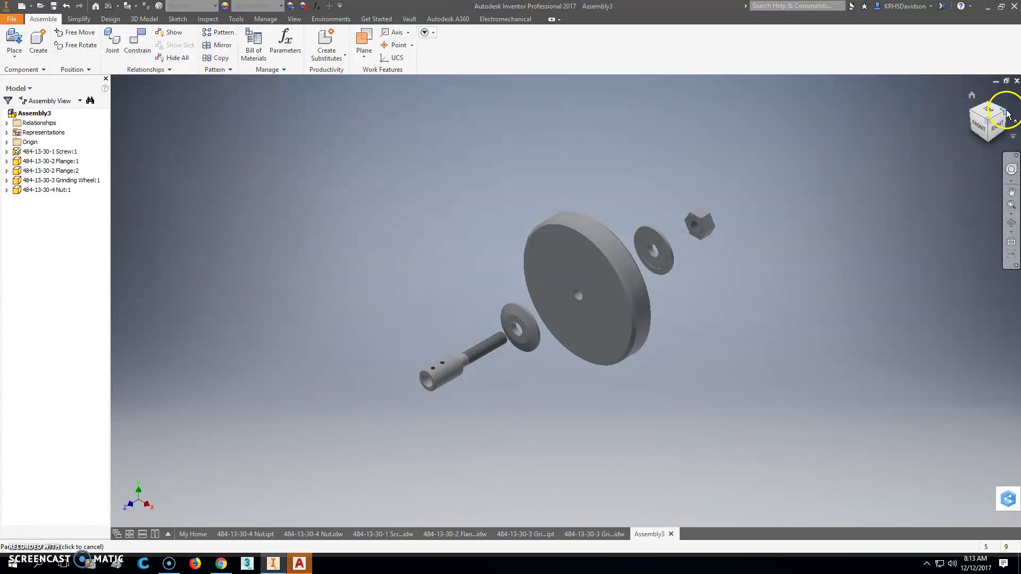
left_click(1013, 93)
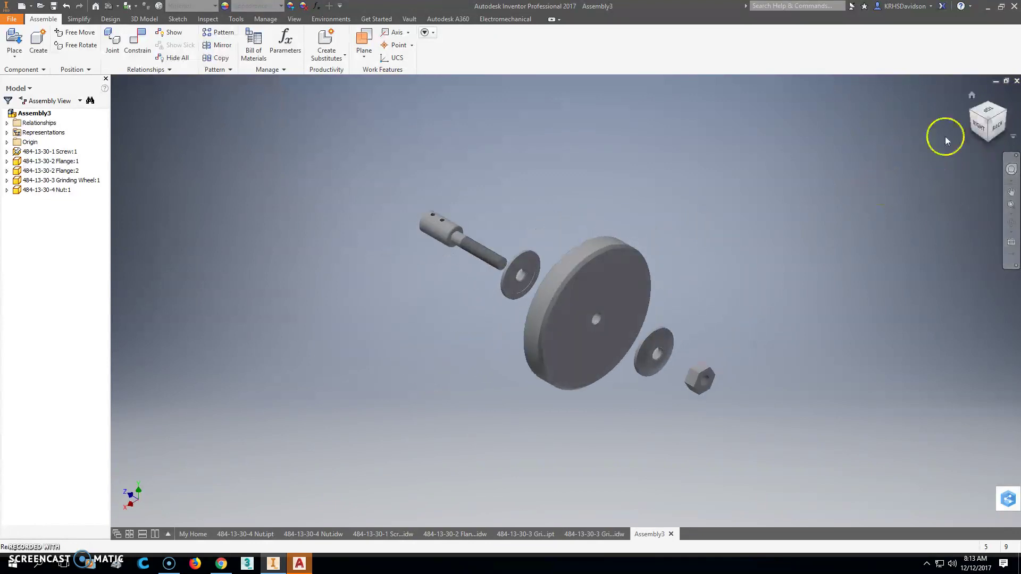
left_click(973, 111)
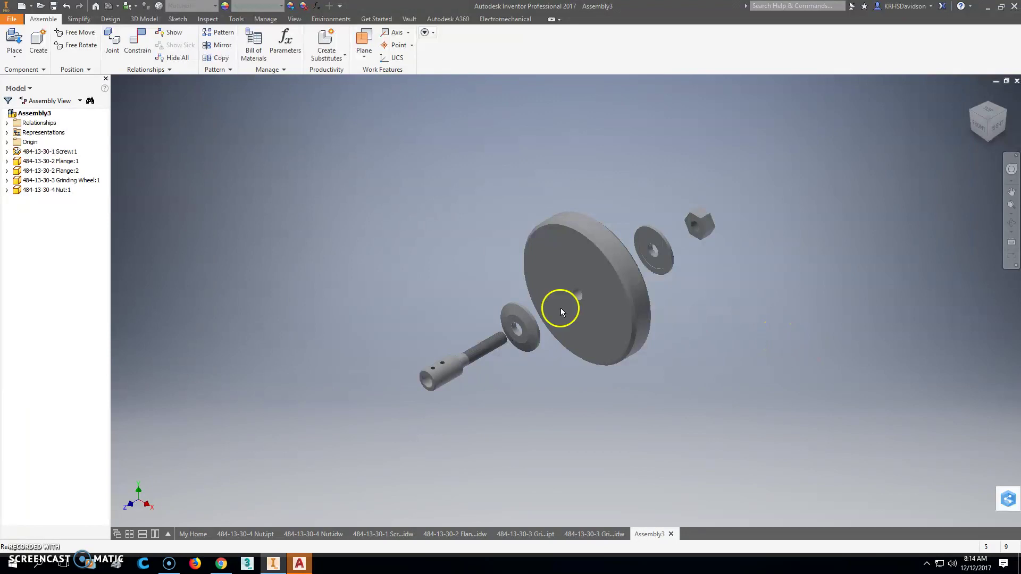
Save the assembly as '484-13-30 GRINDING WHEEL ASSEMBLY'
left_click(54, 6)
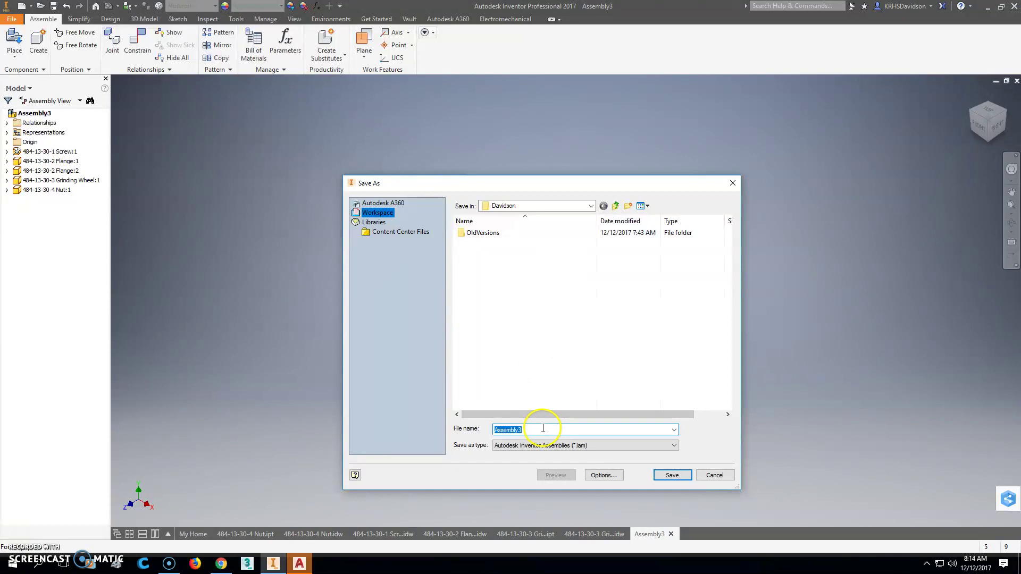
left_click_drag(541, 430, 465, 427)
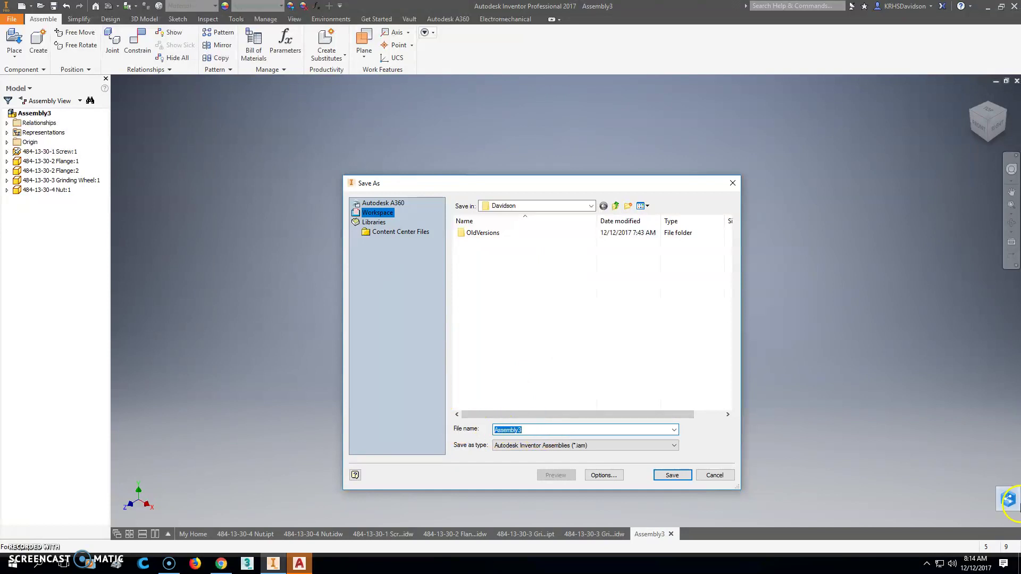
type("484-13-3")
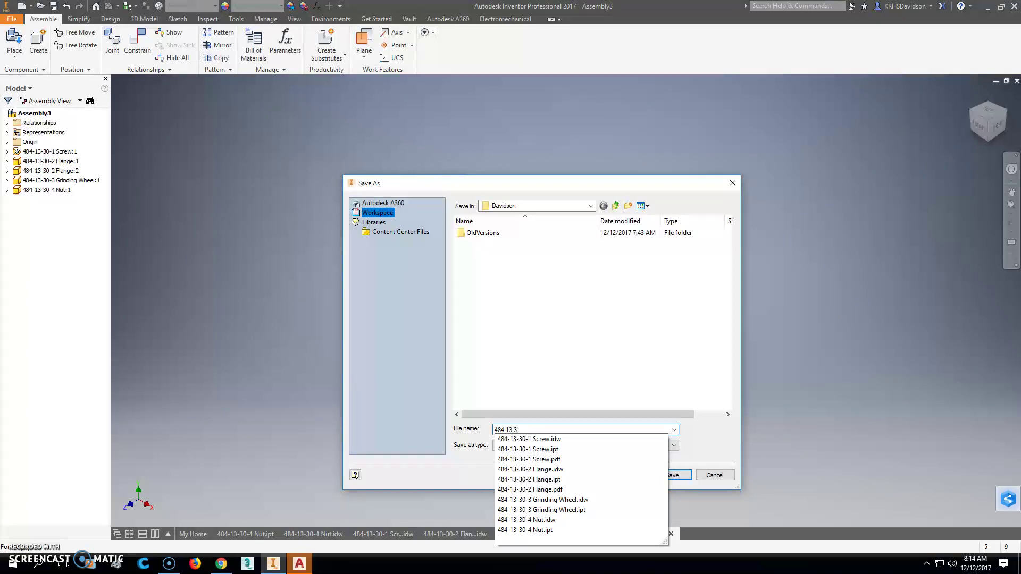
type("0 GRINDING WHEEL ASSEMBLY")
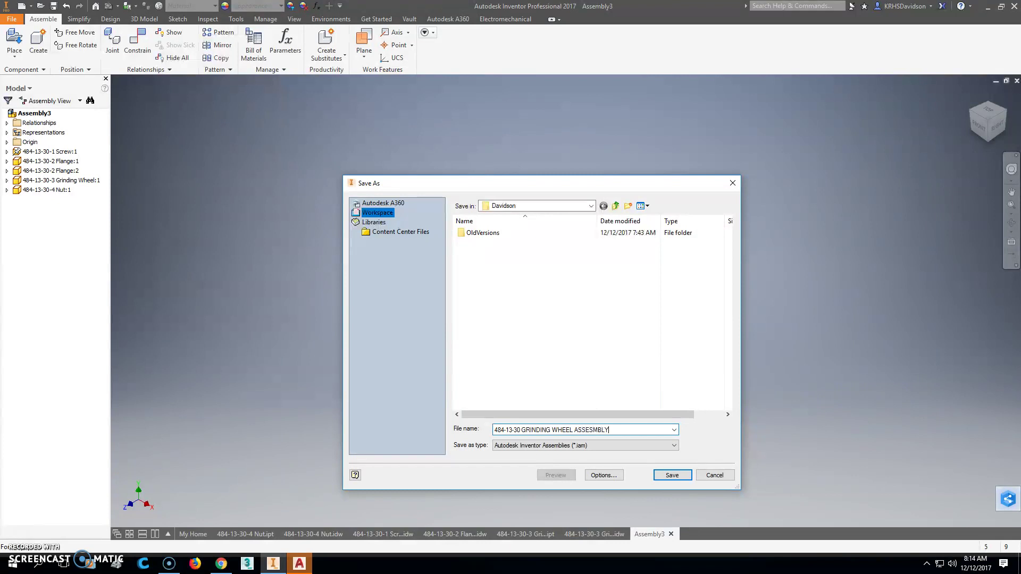
left_click(590, 429)
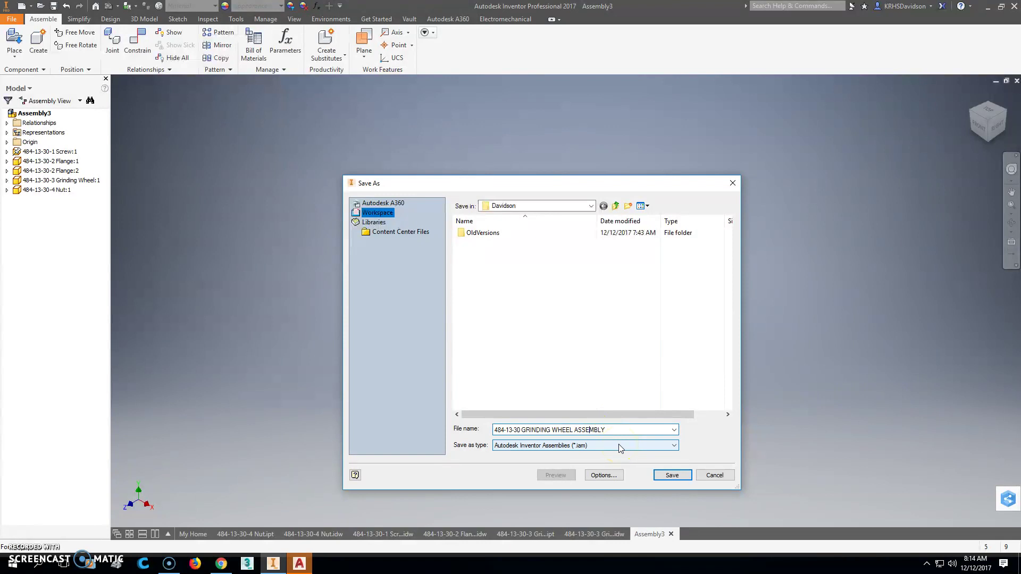
left_click(678, 477)
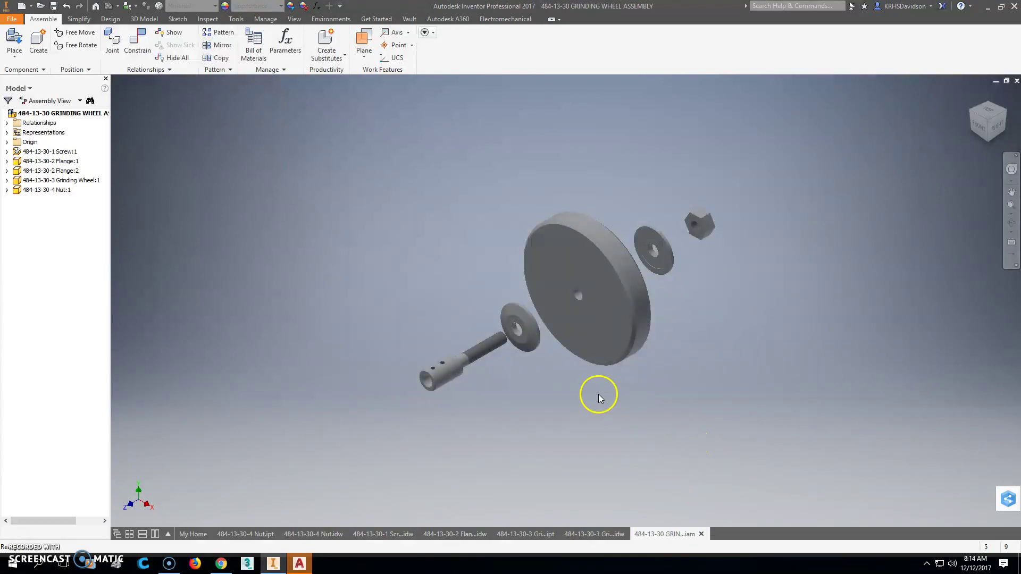
Create a new drawing from the ANSI (in).idw template
left_click(12, 19)
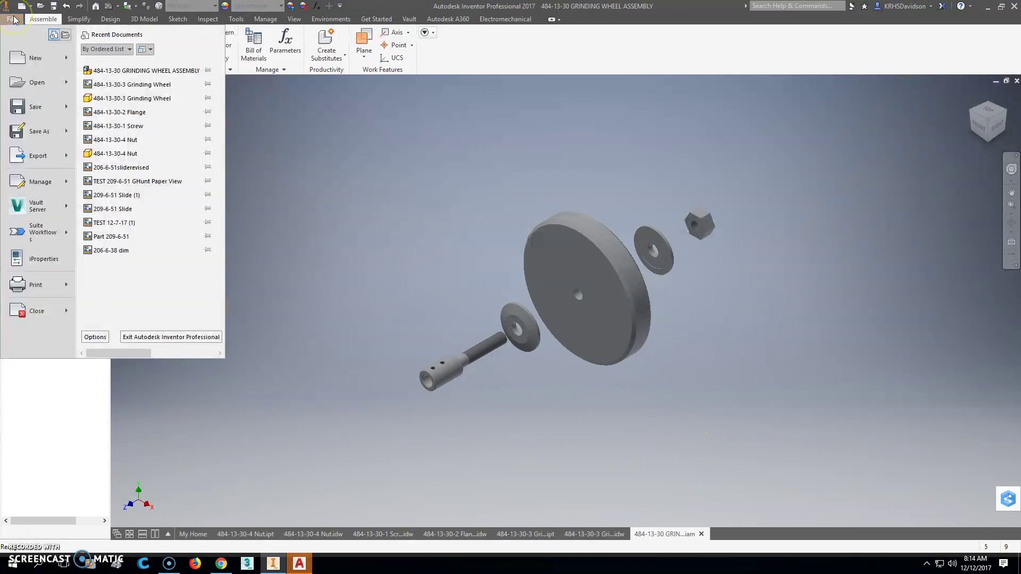
left_click(43, 63)
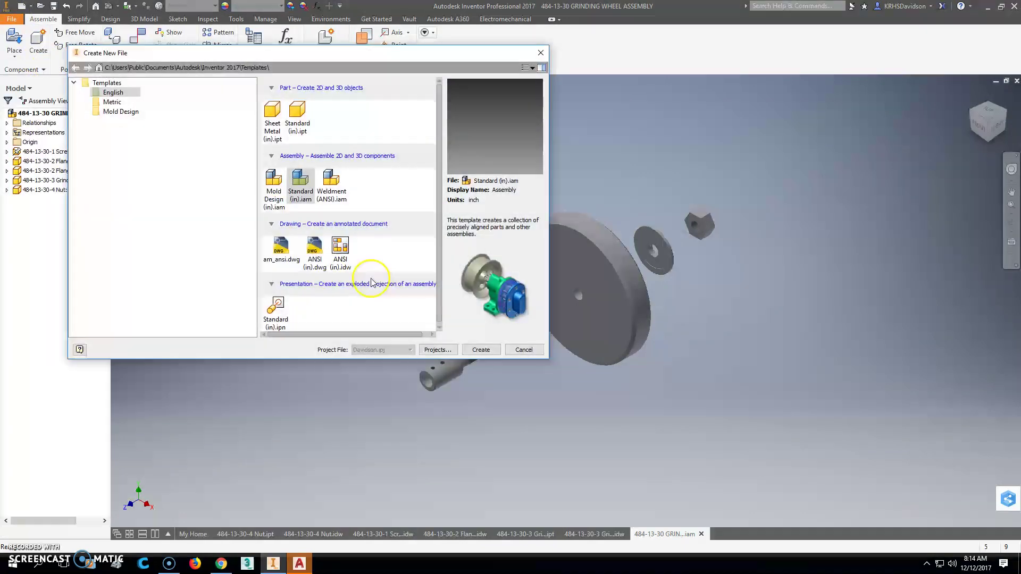
left_click(347, 247)
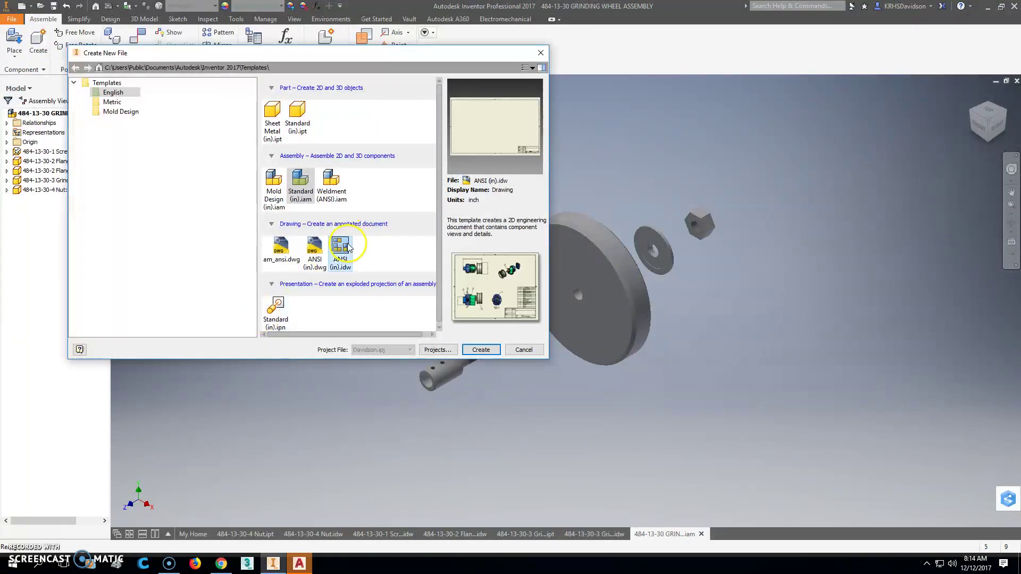
left_click(482, 351)
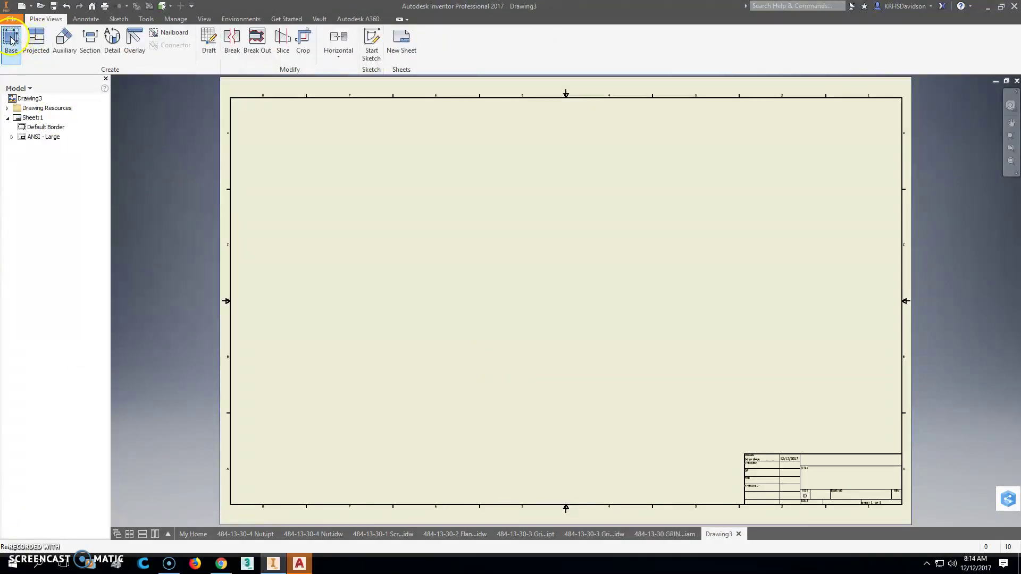
Place an isometric base view of the exploded assembly at 2:1 scale
left_click(10, 40)
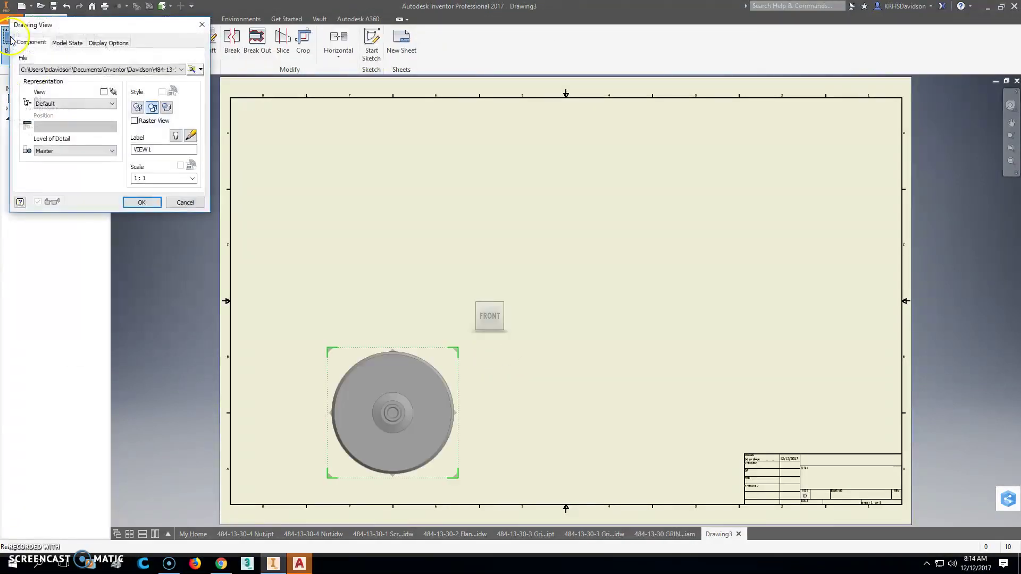
left_click(504, 303)
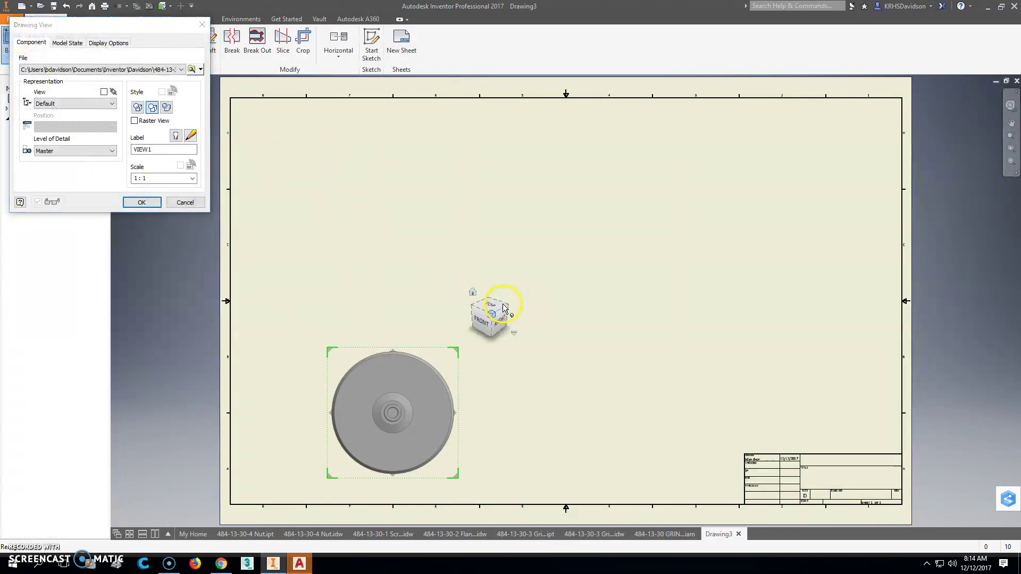
left_click(192, 178)
left_click(143, 202)
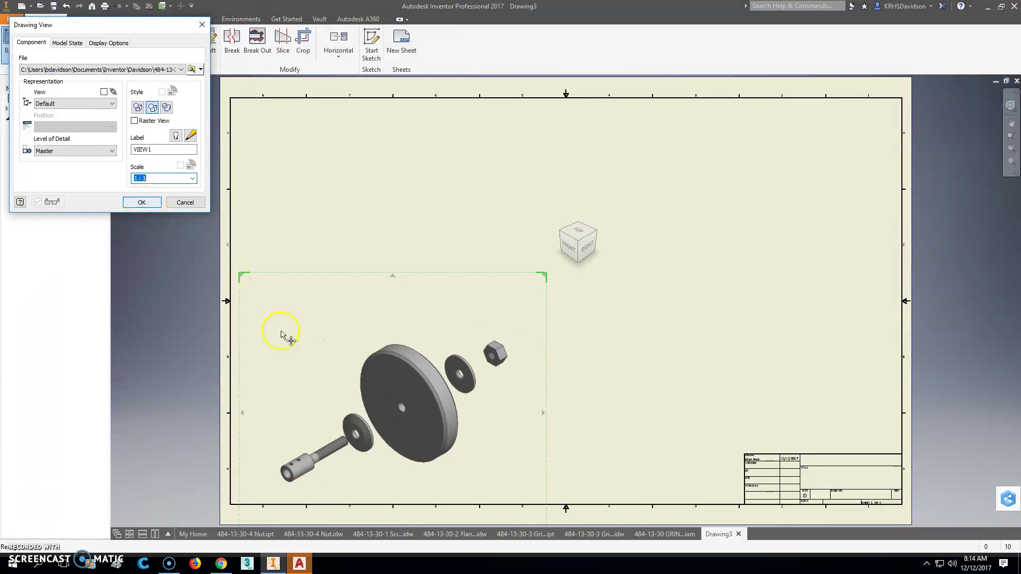
left_click(192, 178)
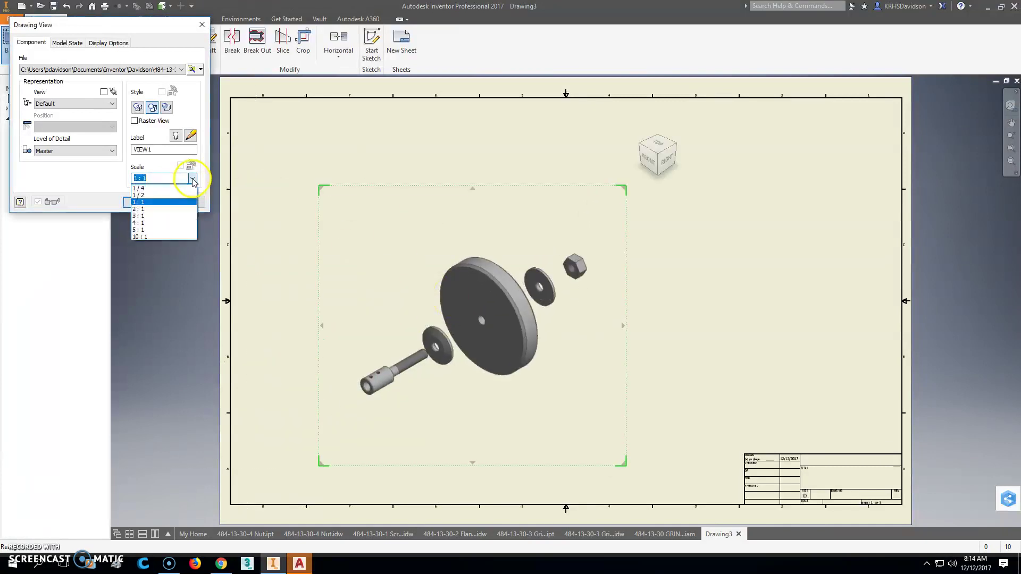
left_click(144, 209)
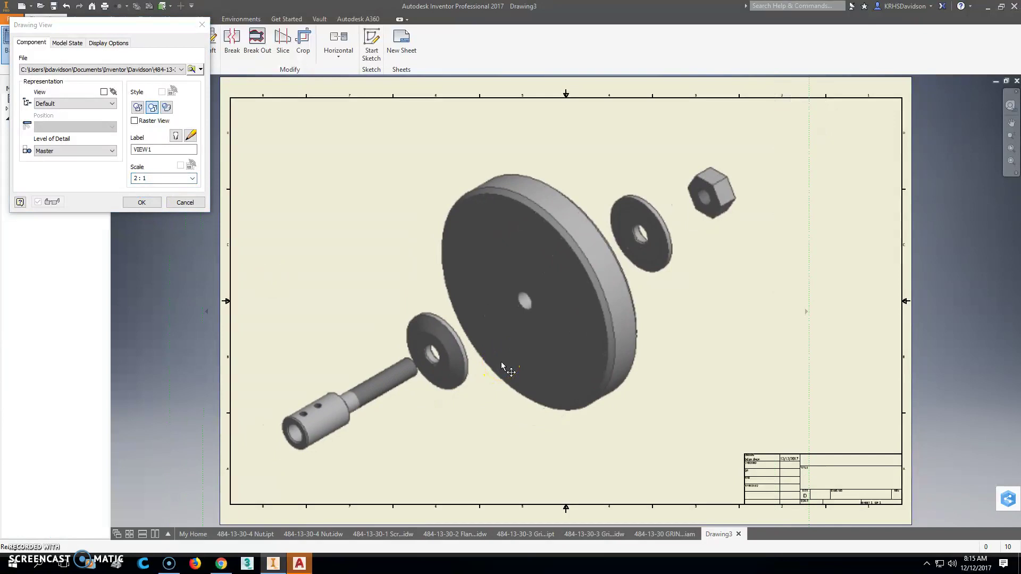
left_click(249, 283)
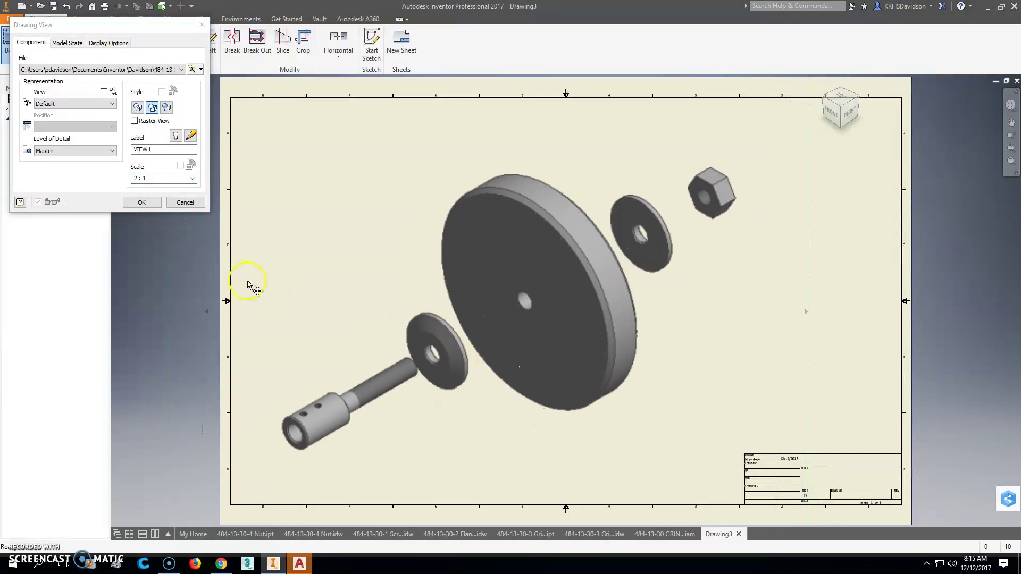
left_click(142, 202)
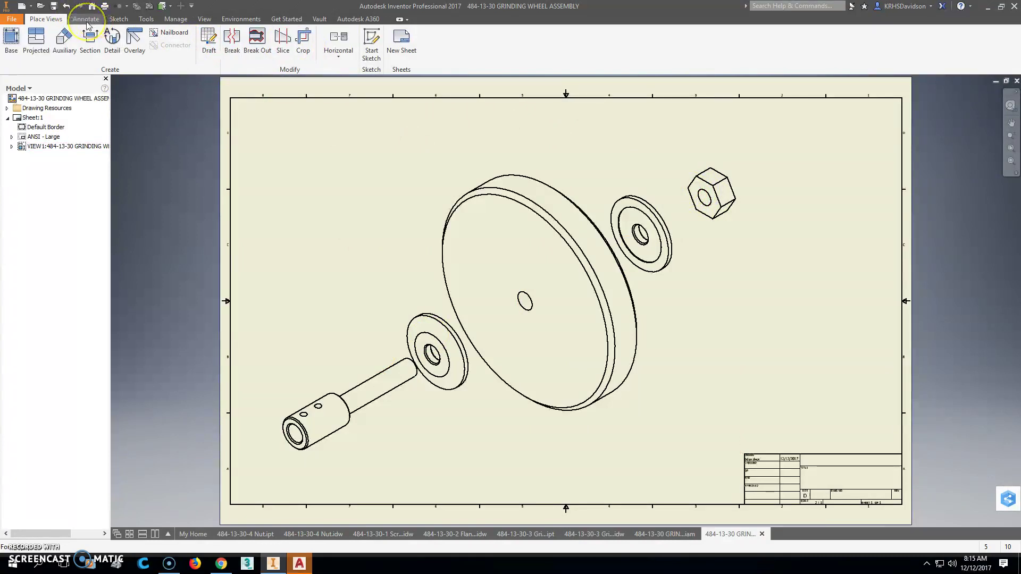
left_click(86, 20)
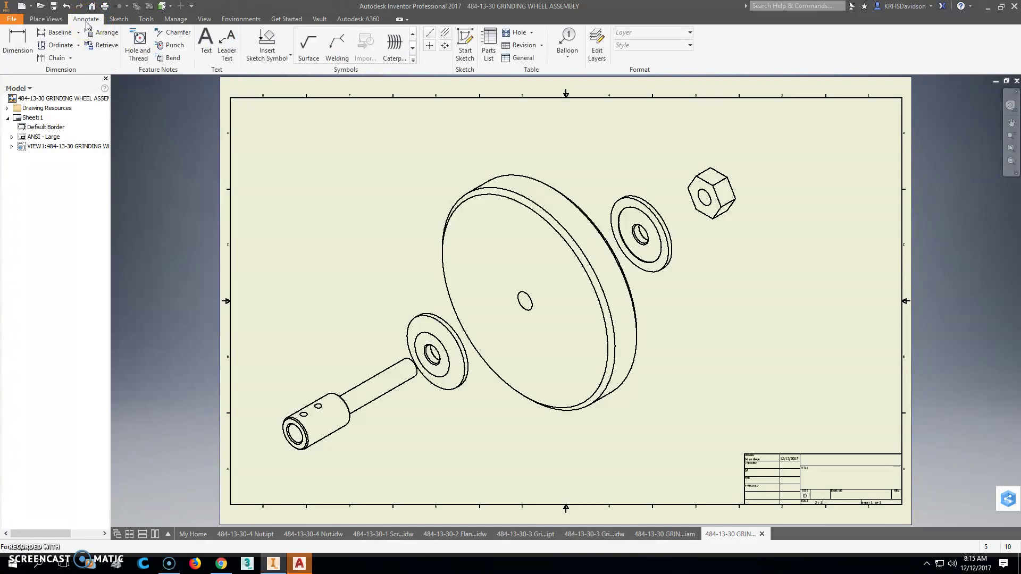
Start a parts list sourced from the exploded assembly view, enabling the assembly's BOM view
left_click(486, 44)
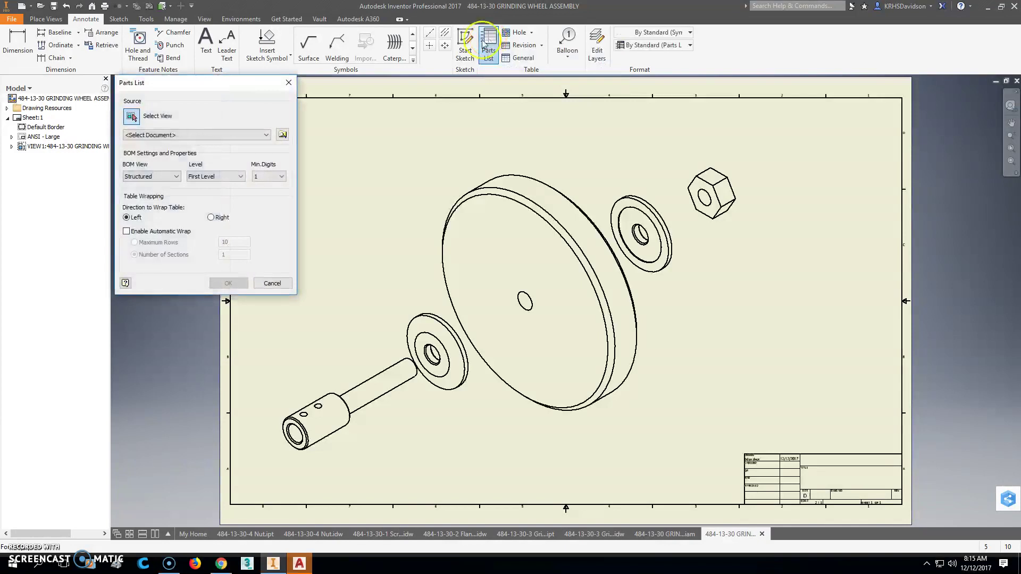
left_click(165, 136)
left_click(167, 137)
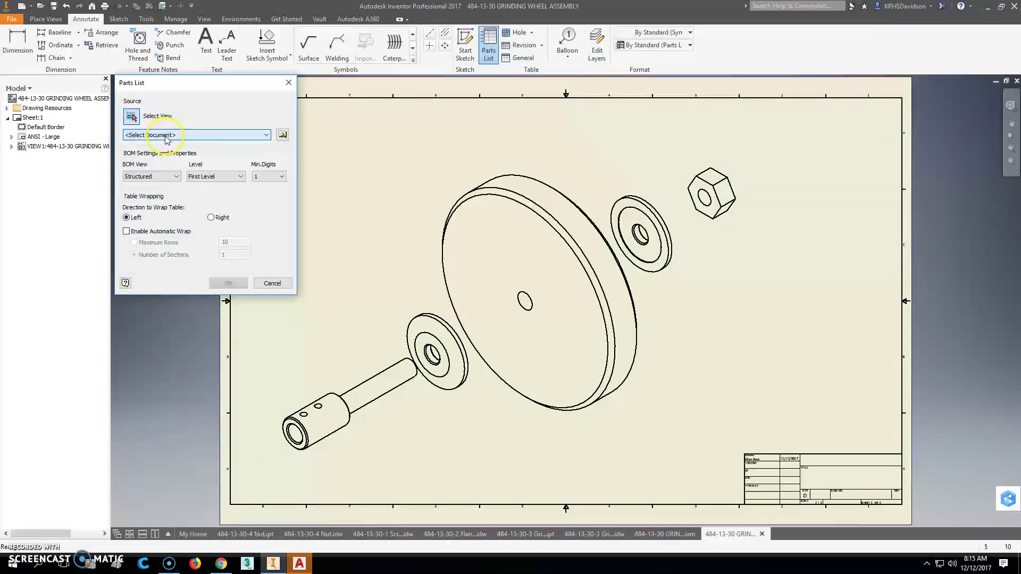
left_click(132, 116)
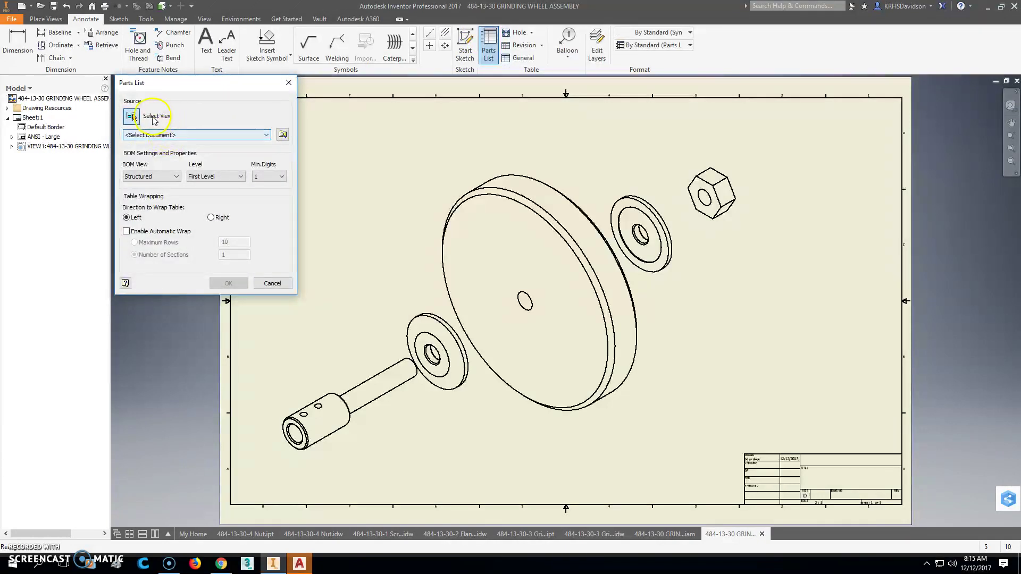
left_click(474, 238)
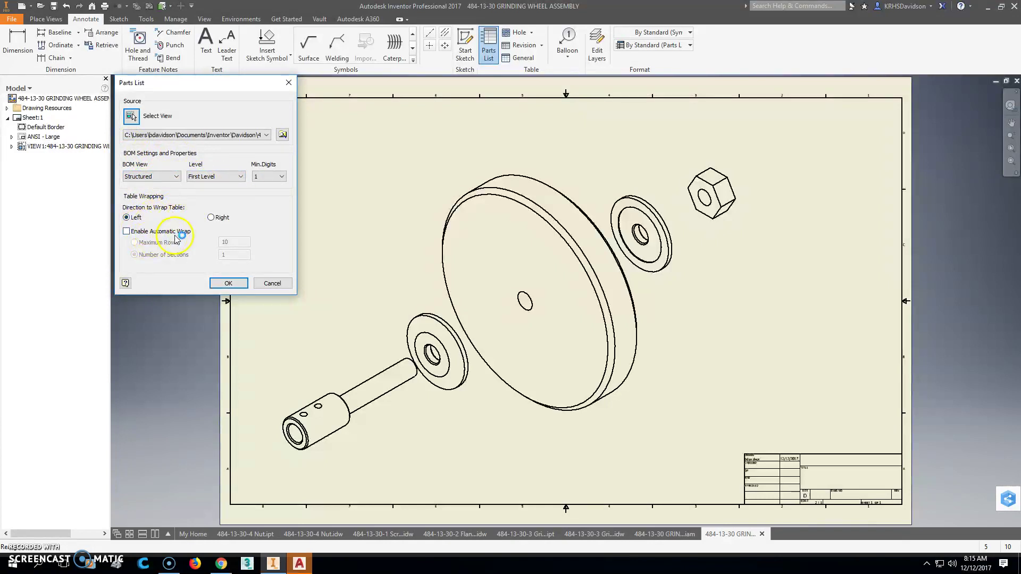
left_click(228, 284)
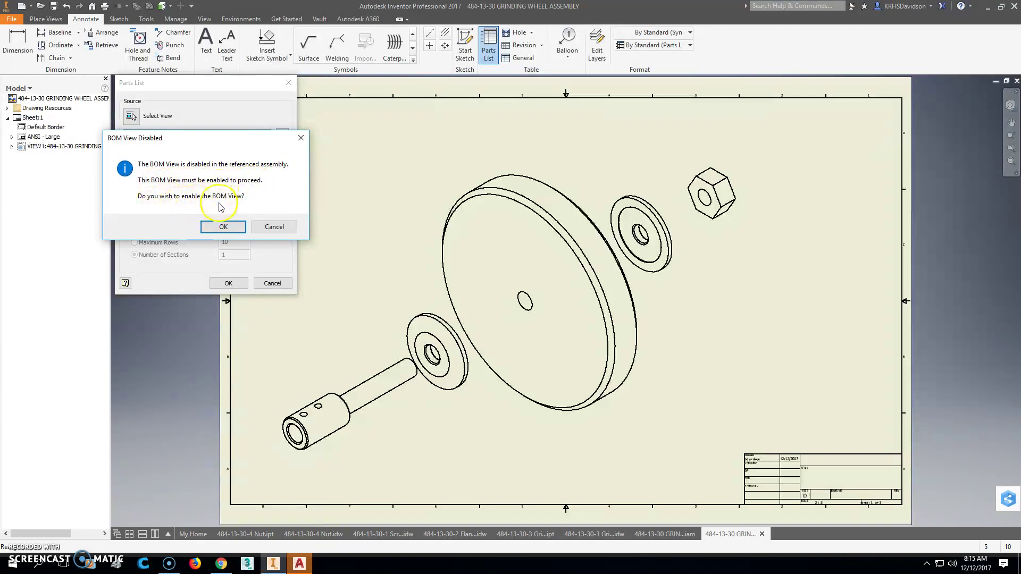
left_click(224, 227)
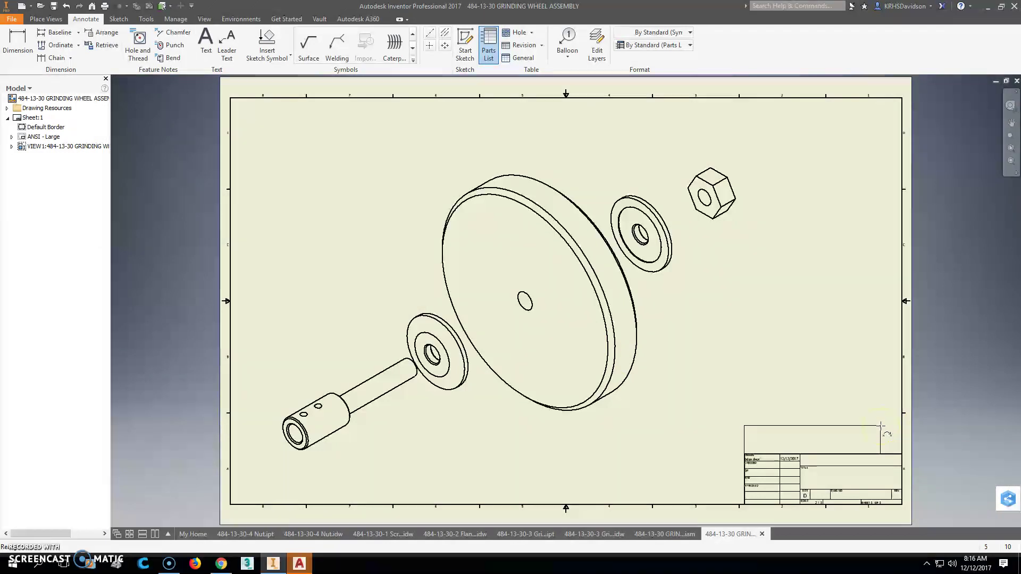
Place the four-item parts list above the title block and stretch it to the title block's width
left_click(889, 440)
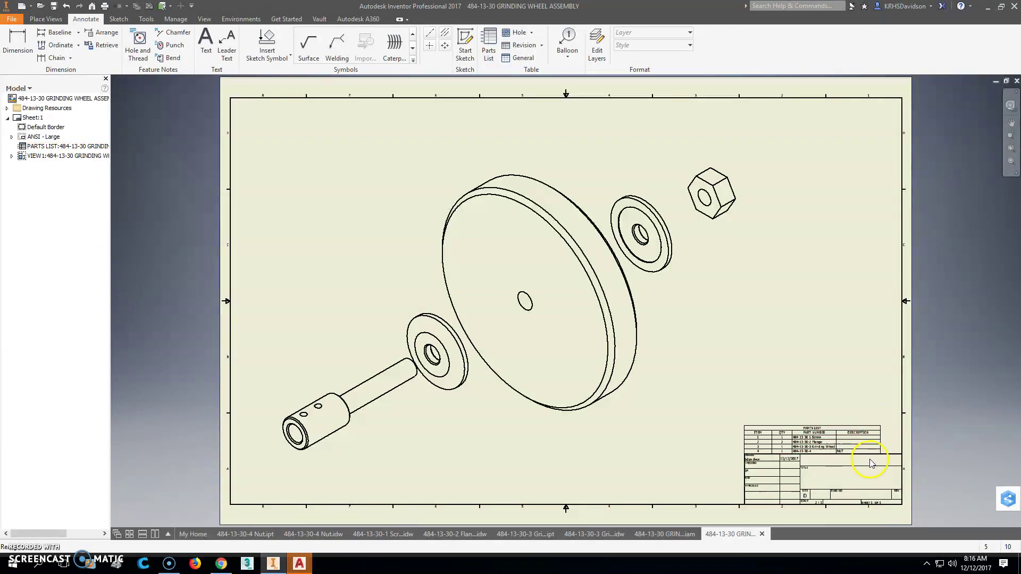
scroll(880, 432, "up", 3)
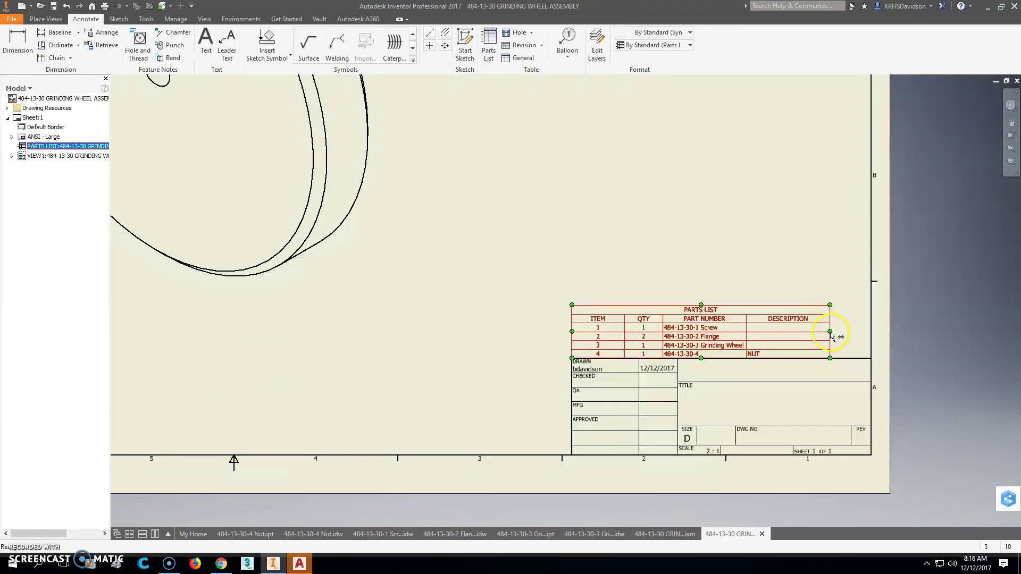
left_click_drag(831, 332, 842, 334)
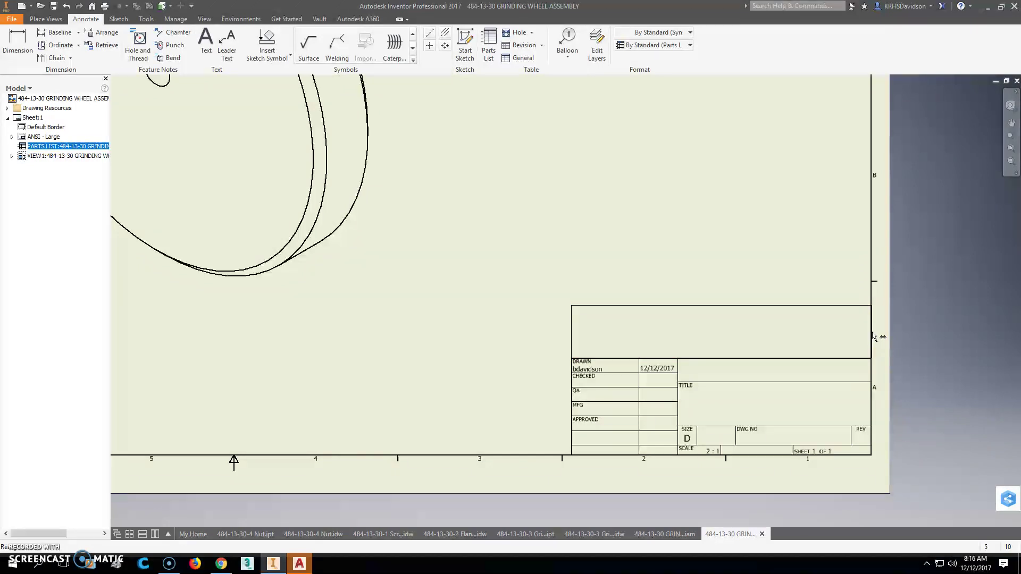
left_click_drag(872, 336, 872, 336)
left_click(804, 361)
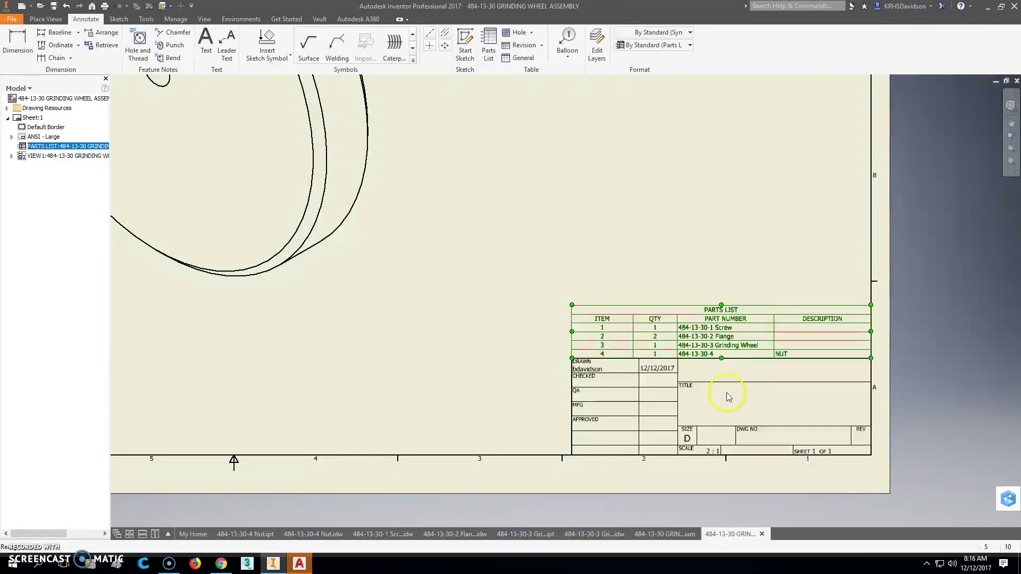
middle_click_drag(741, 399, 696, 391)
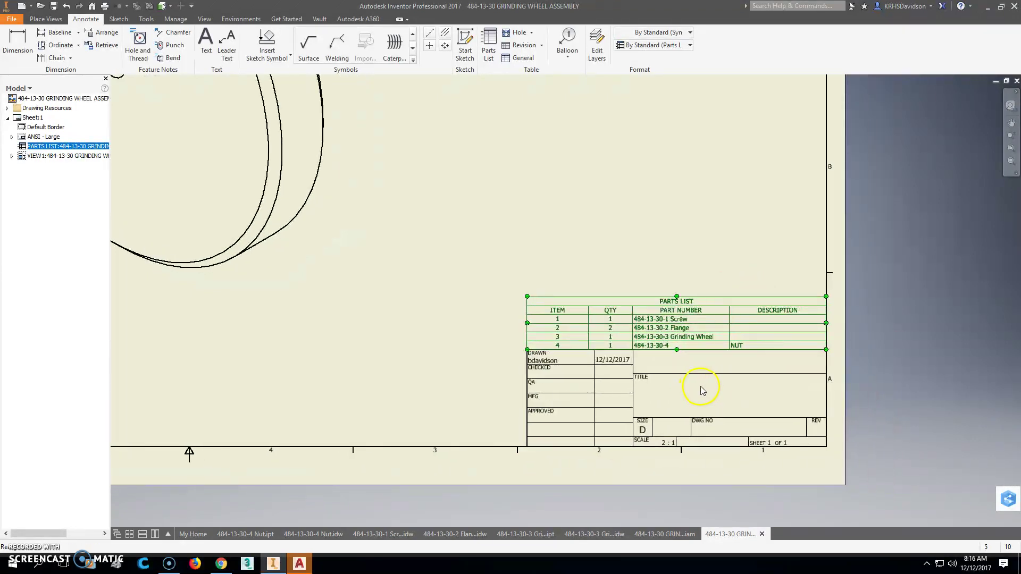
key("Escape")
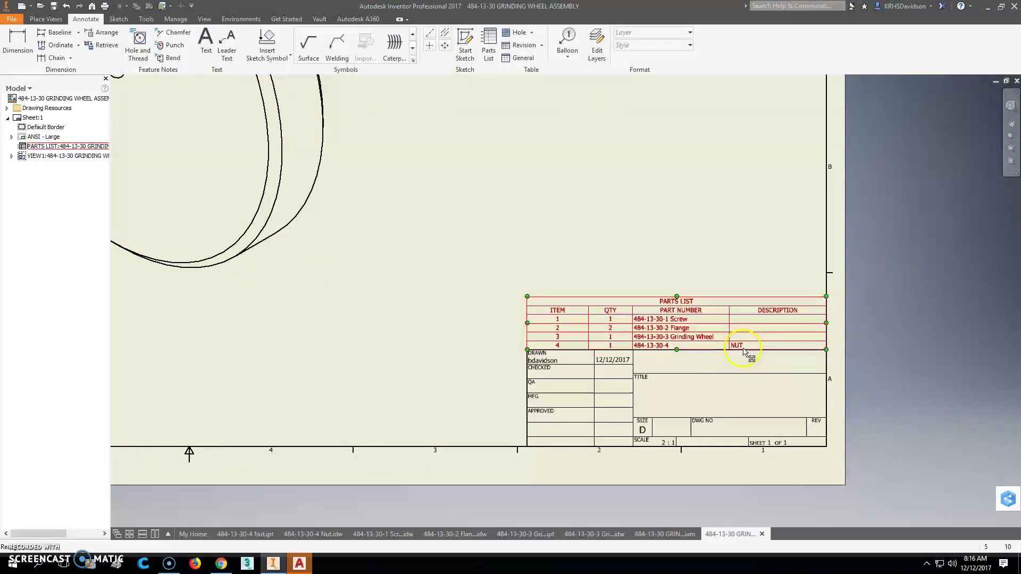
Check that the Nut part's iProperties Title reads NUT
left_click(256, 534)
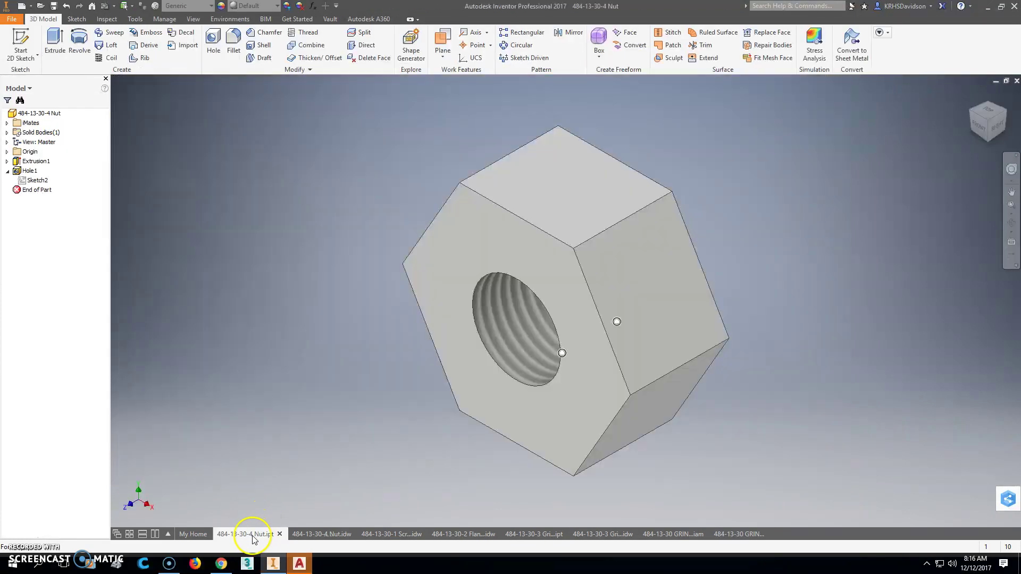
left_click(21, 23)
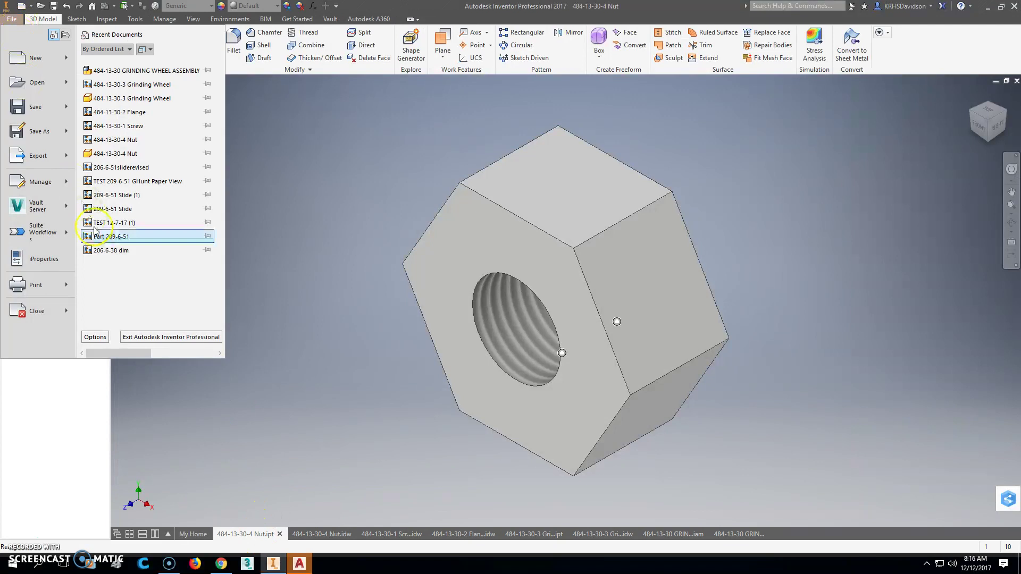
left_click(47, 264)
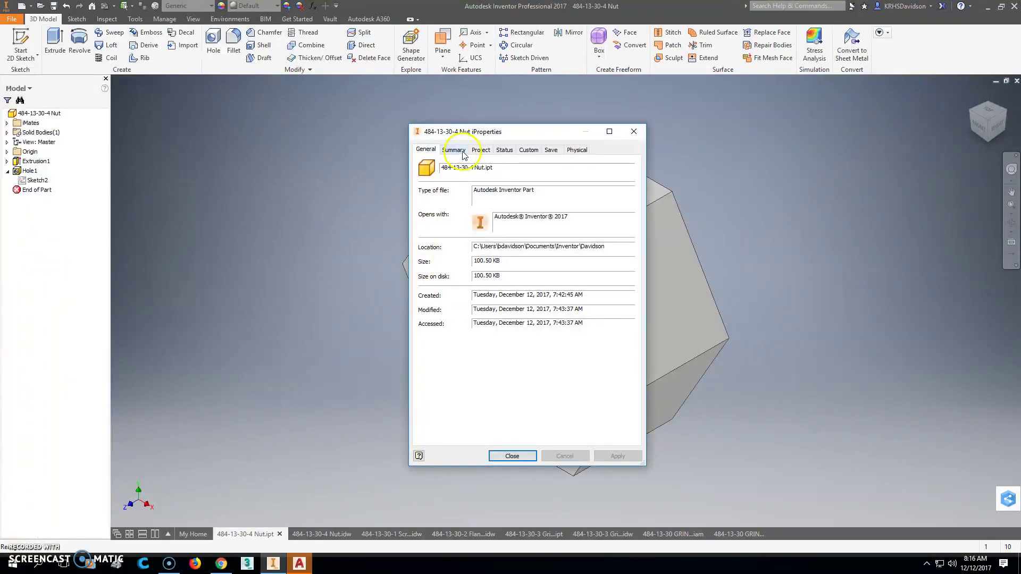
left_click(453, 150)
left_click(486, 165)
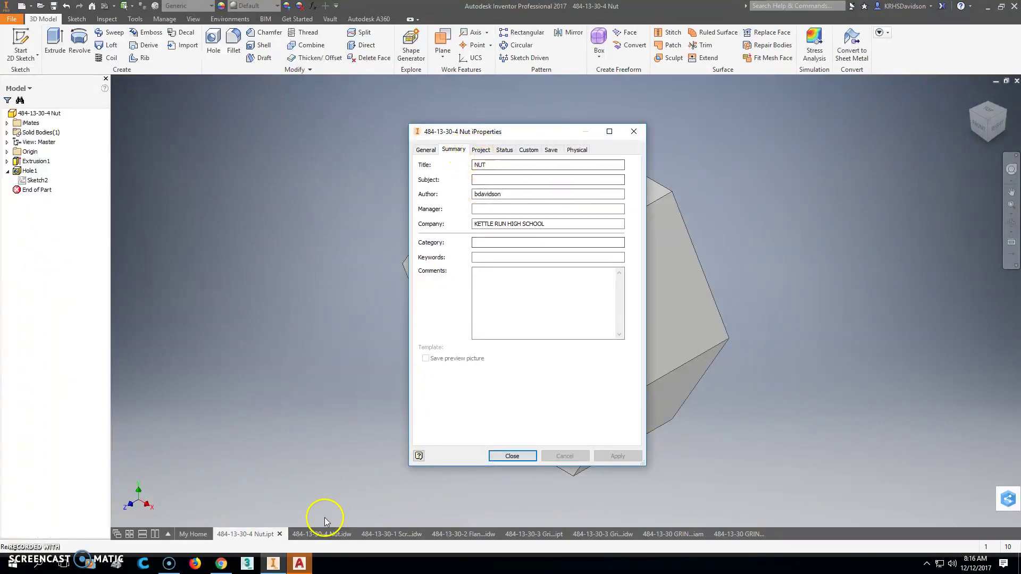
left_click(519, 456)
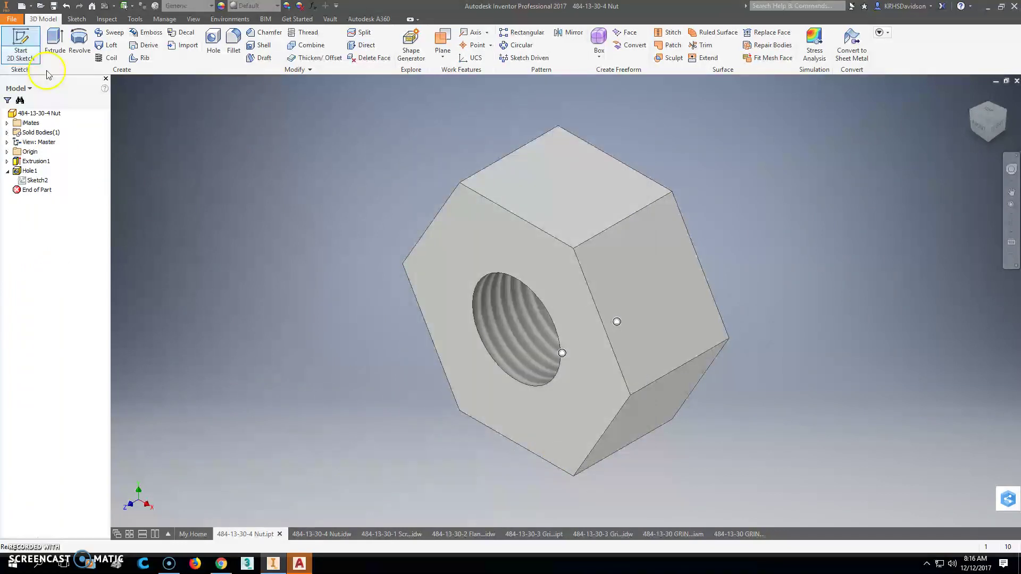
Open the Screw, Flange and Grinding Wheel part files together
left_click(14, 20)
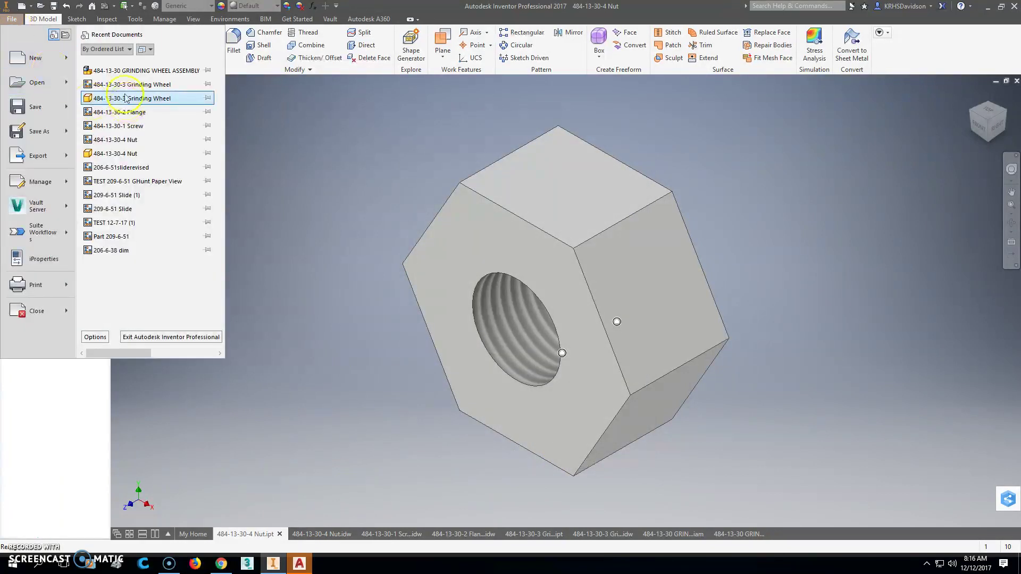
left_click(38, 82)
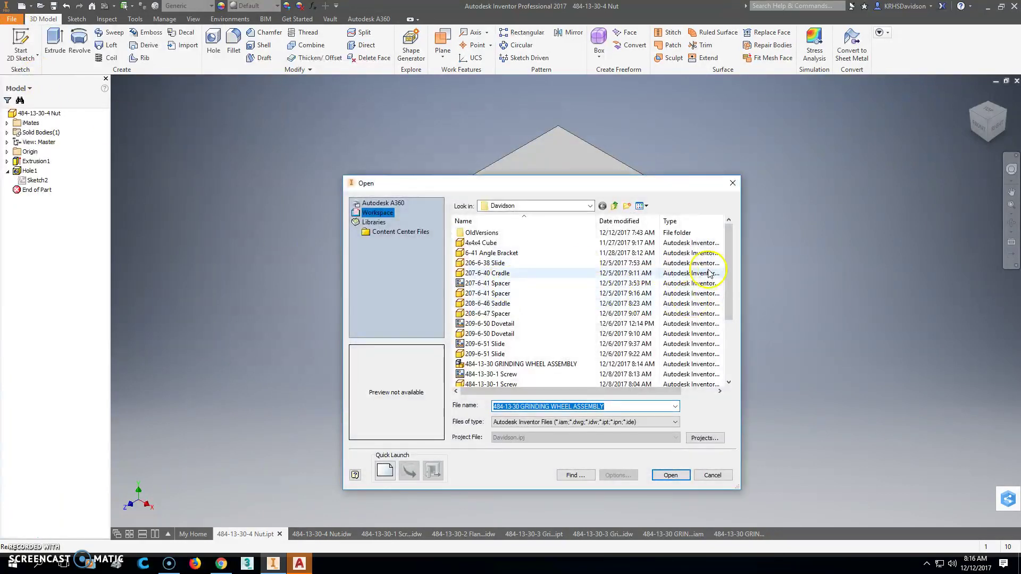
left_click_drag(728, 319, 732, 341)
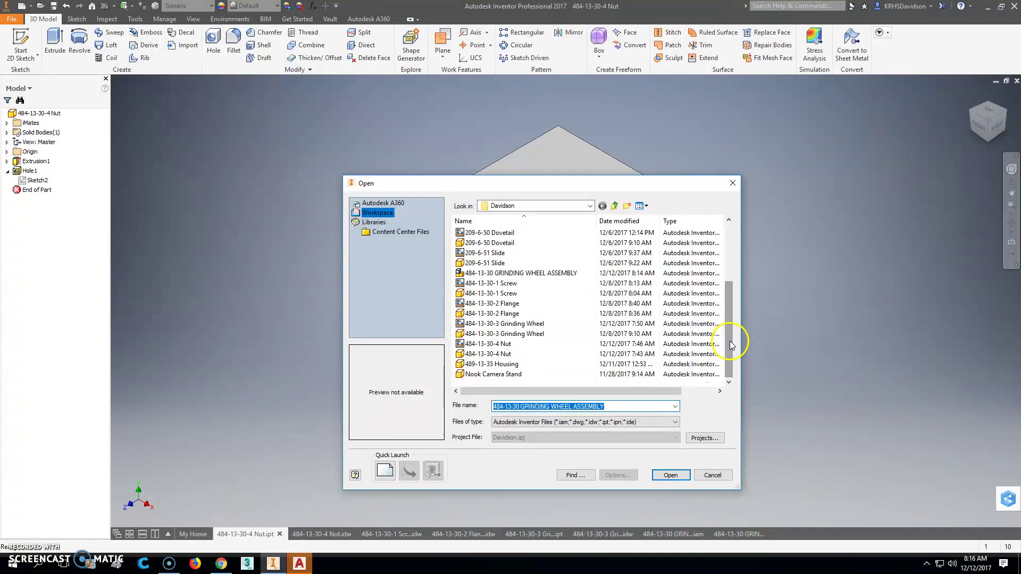
left_click(510, 314)
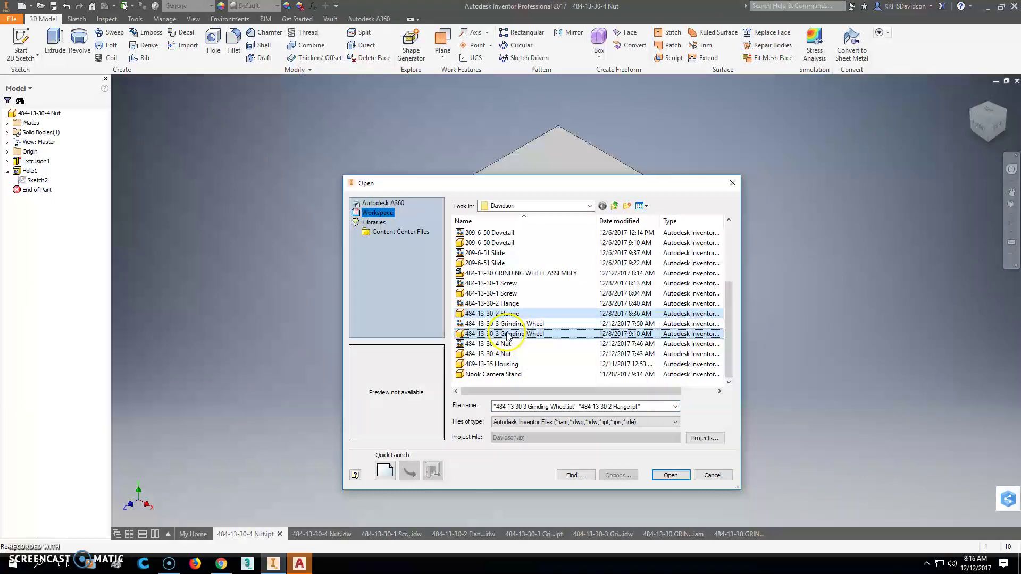
left_click(506, 293, "ctrl")
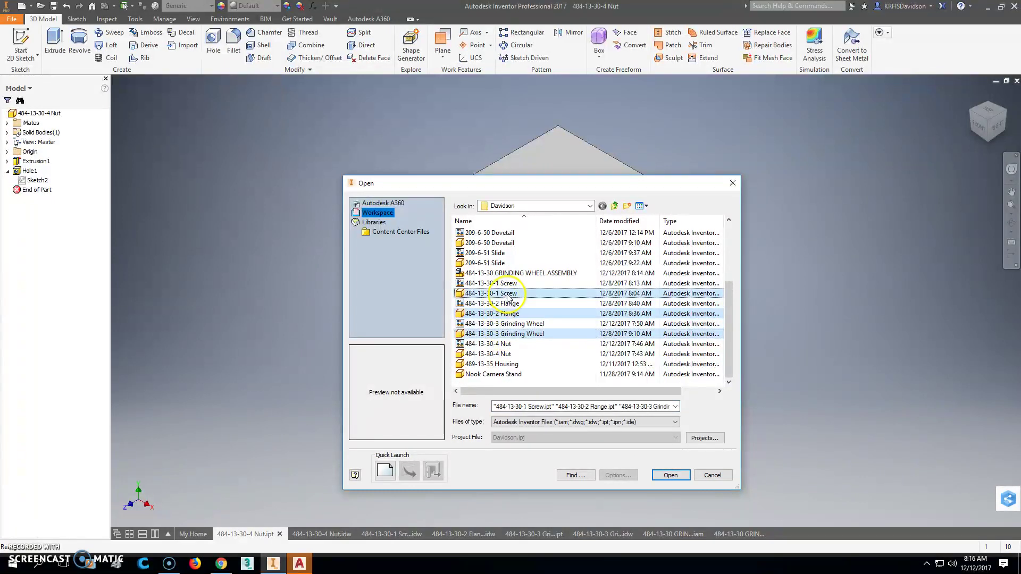
left_click(663, 480)
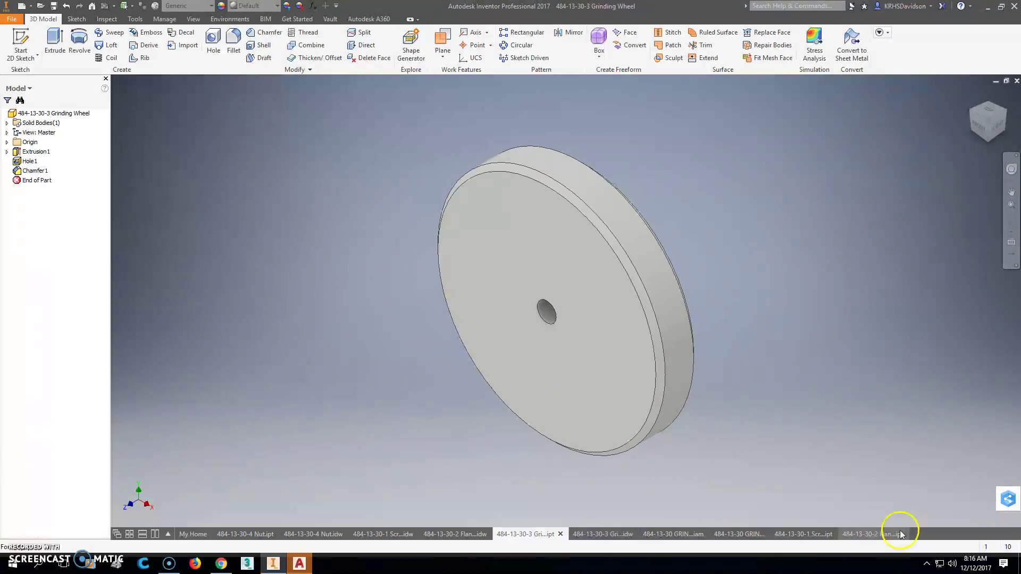
Enter FLANGE as the Description in the 484-13-30-2 Flange part's Project iProperties
left_click(886, 533)
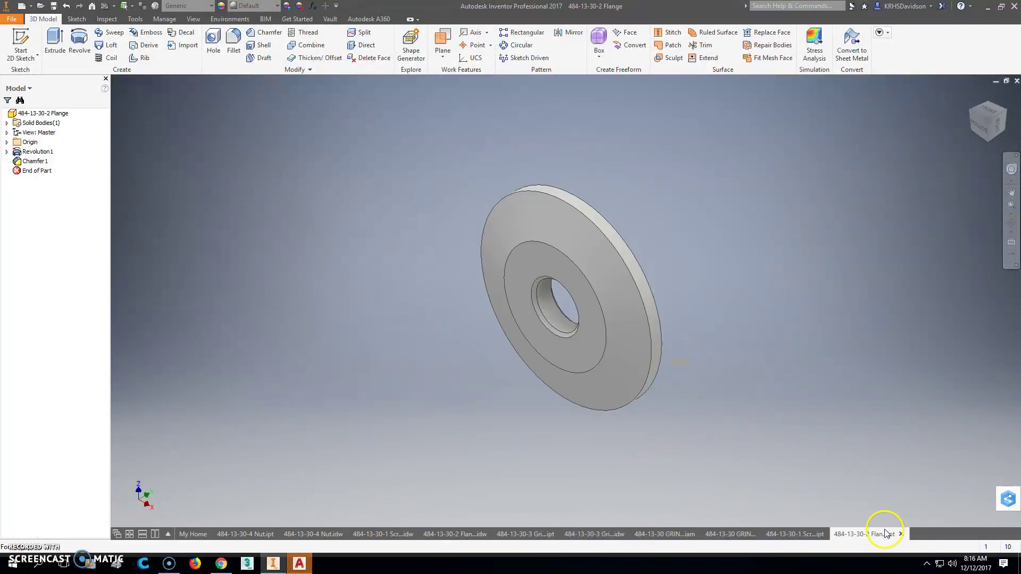
left_click(12, 19)
left_click(38, 261)
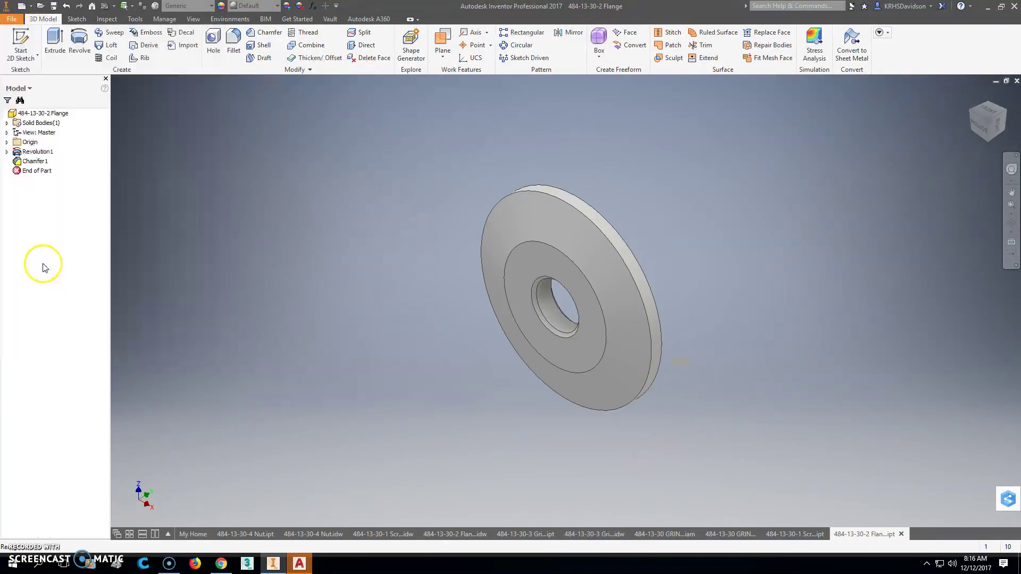
left_click(453, 149)
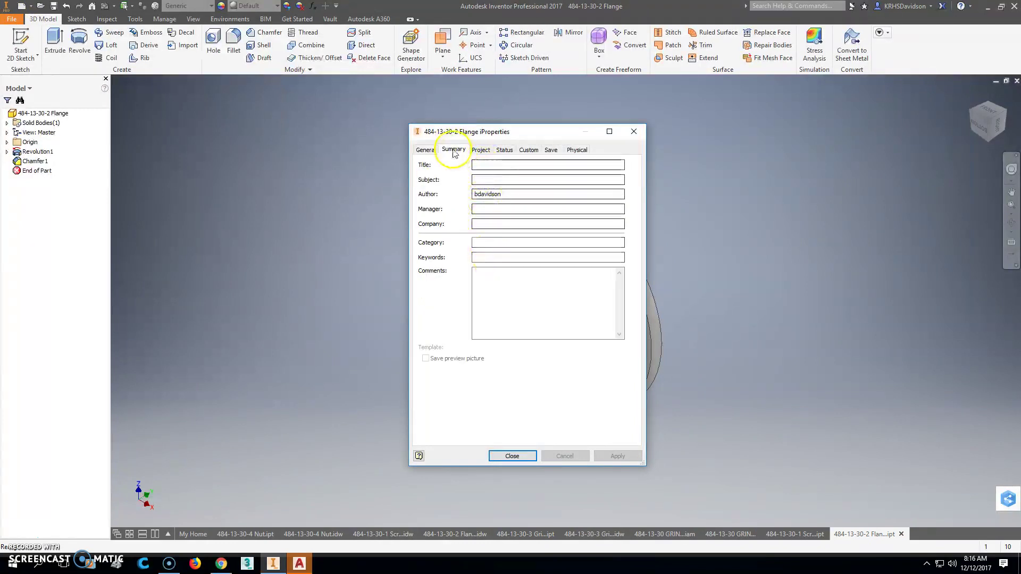
left_click(480, 151)
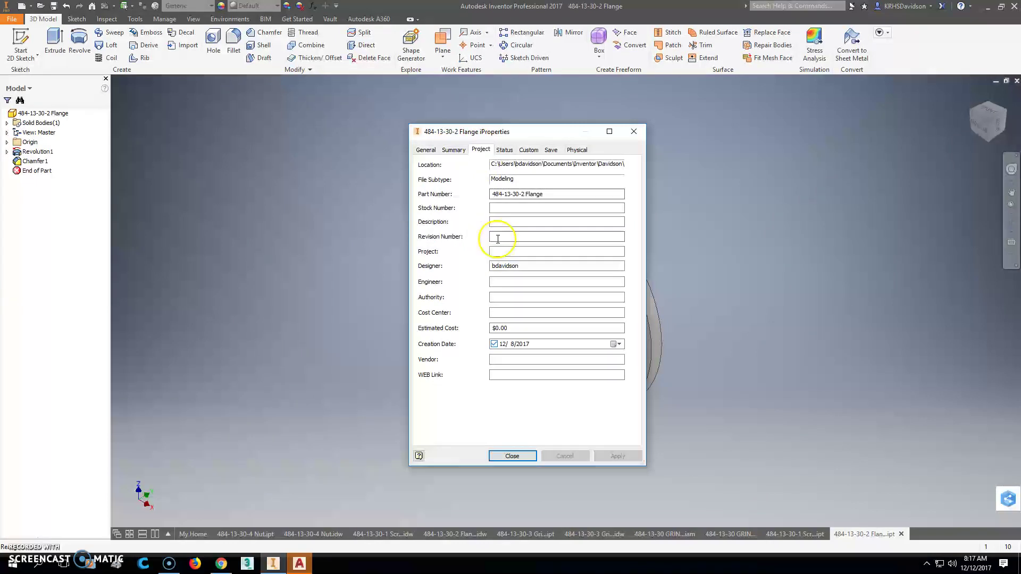
left_click(497, 222)
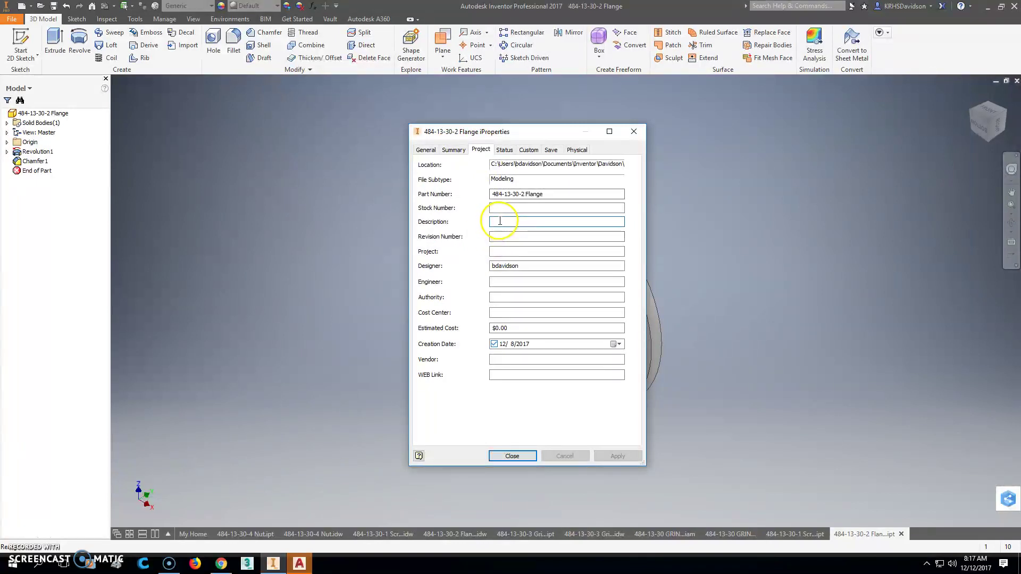
type("FLANGE")
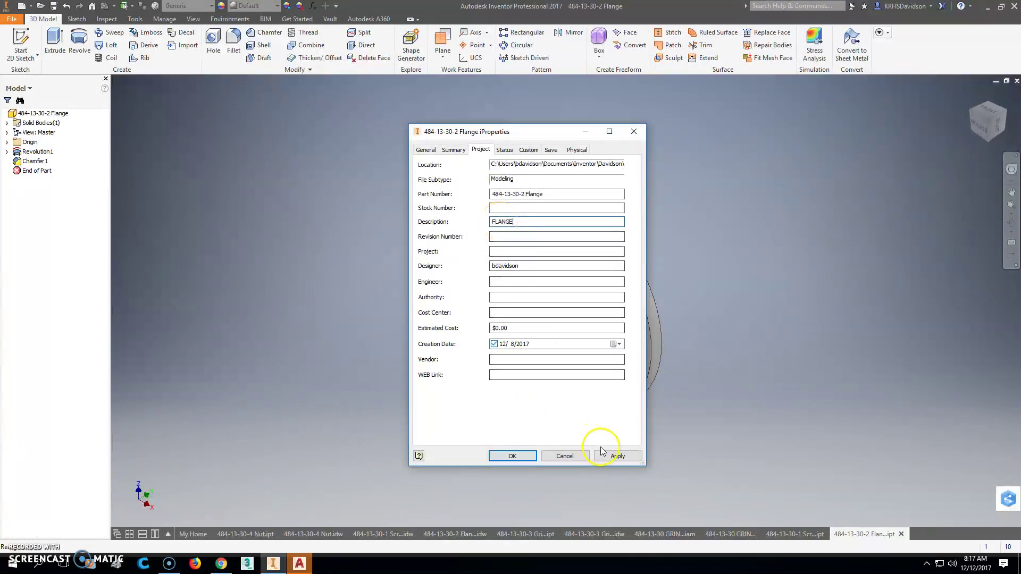
left_click(617, 456)
left_click(523, 461)
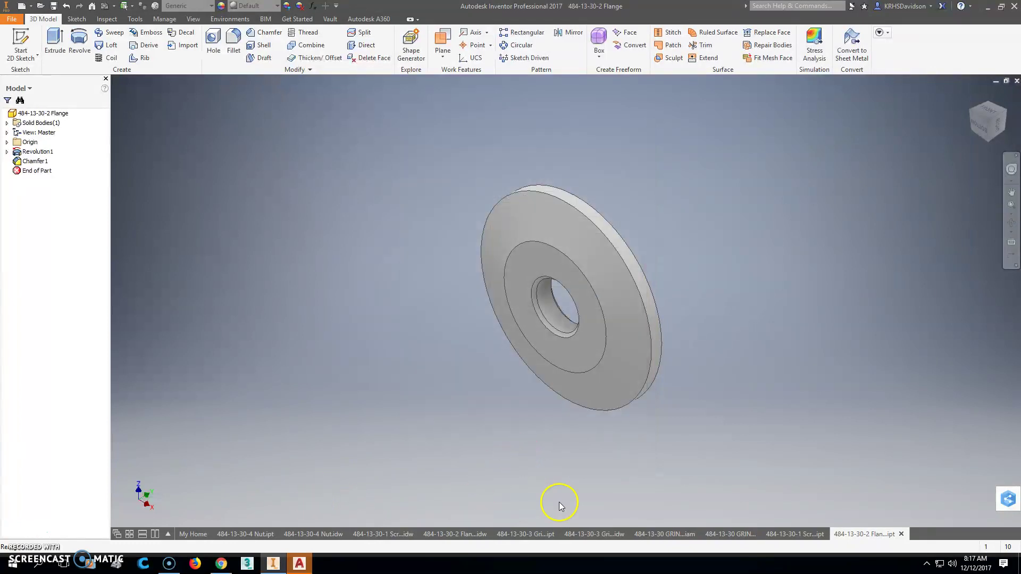
Review the parts list on the assembly drawing sheet
left_click(673, 534)
left_click(727, 534)
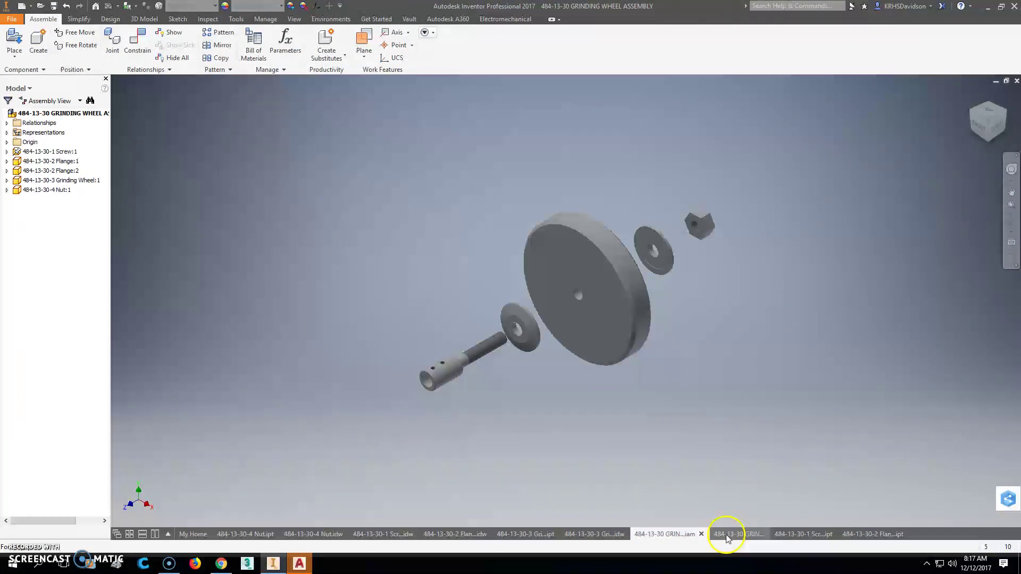
left_click(746, 331)
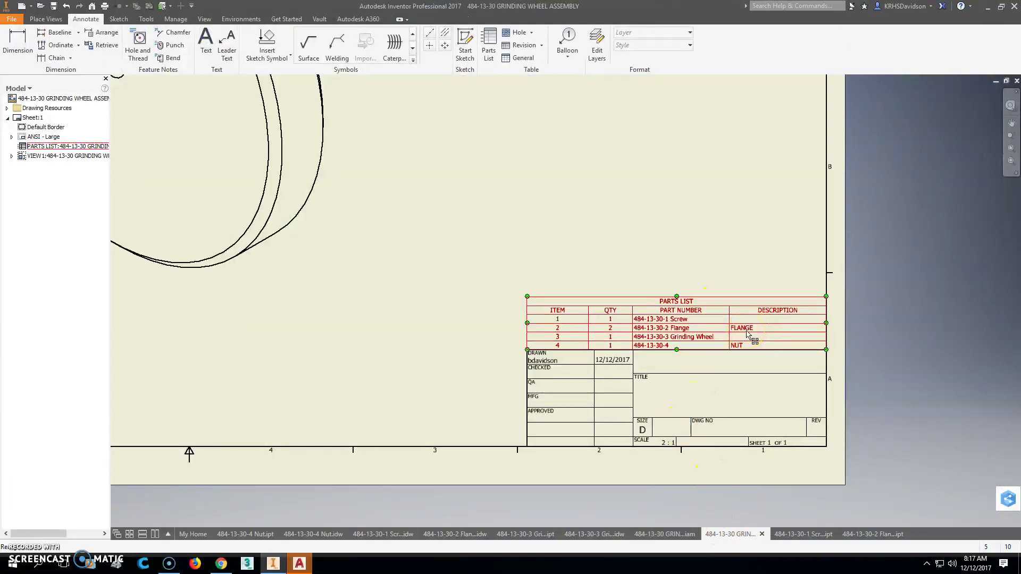
Delete 'Flange' from the Flange part's Part Number, leaving 484-13-30-2
left_click(872, 535)
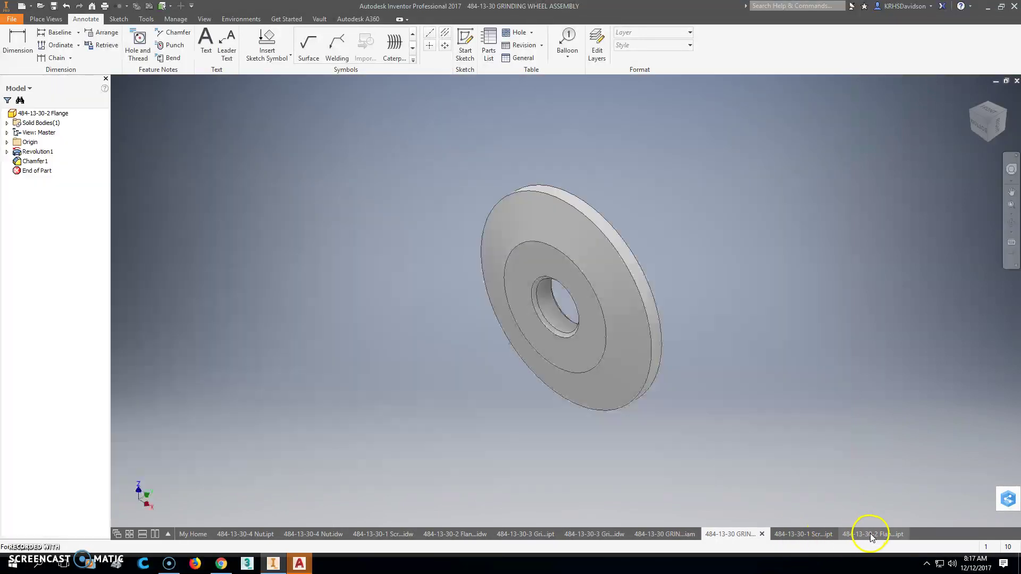
left_click(17, 20)
left_click(41, 259)
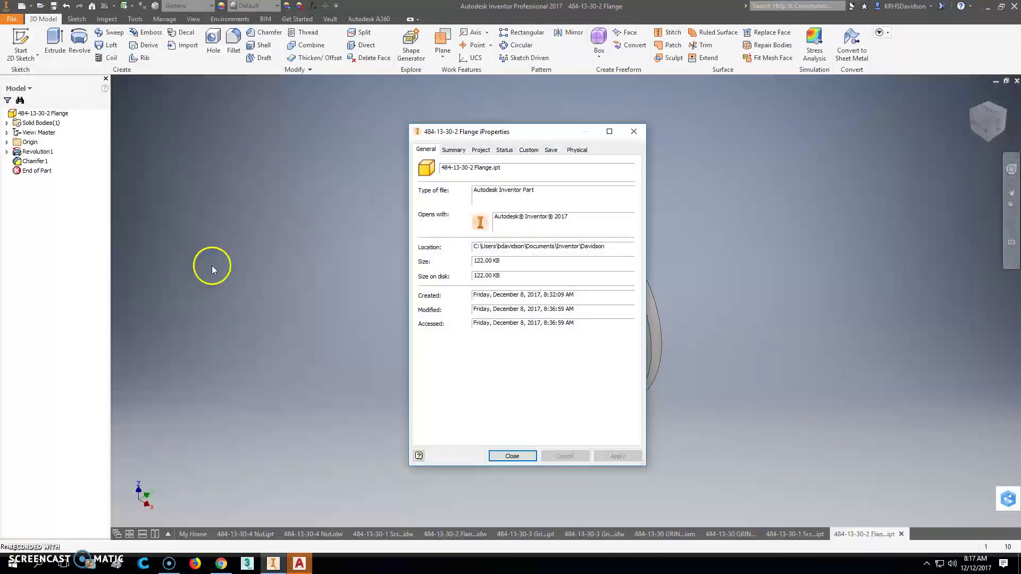
left_click(453, 150)
left_click(481, 150)
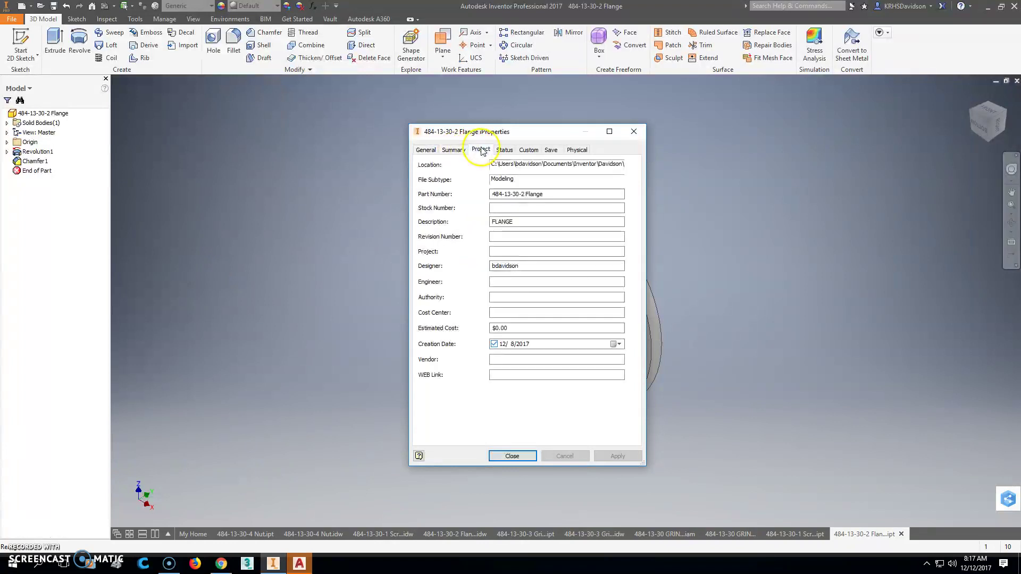
left_click(504, 150)
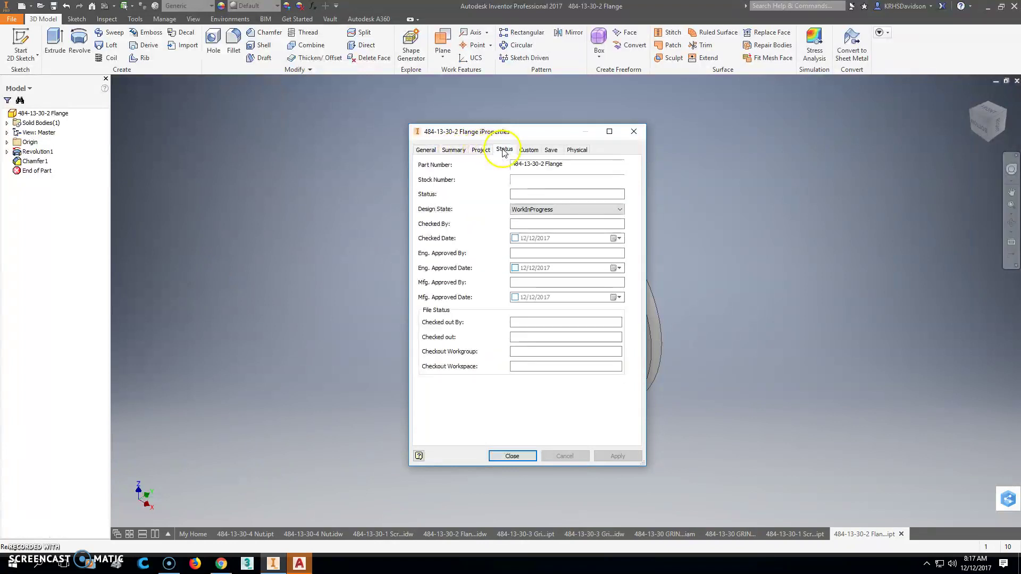
left_click(481, 150)
left_click(578, 194)
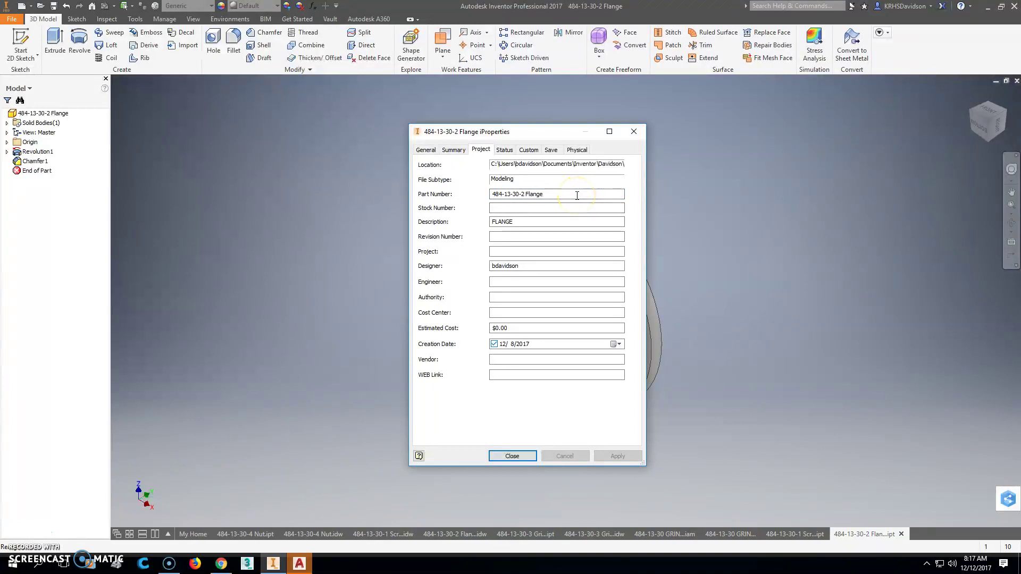
key("BackSpace")
key("BackSpace")
key("BackSpace")
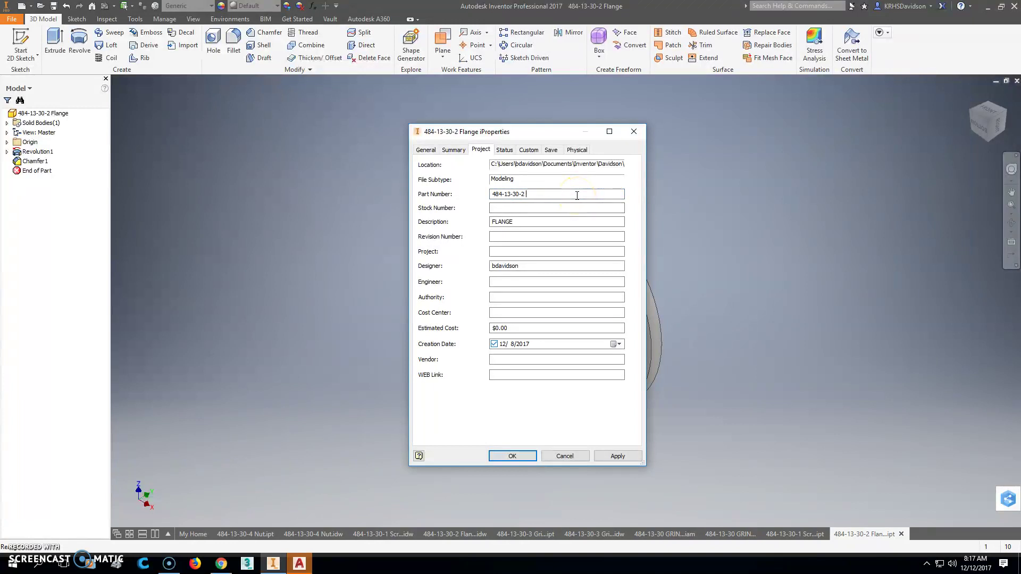
Apply and save the flange part number change, then confirm it on the drawing
left_click(618, 455)
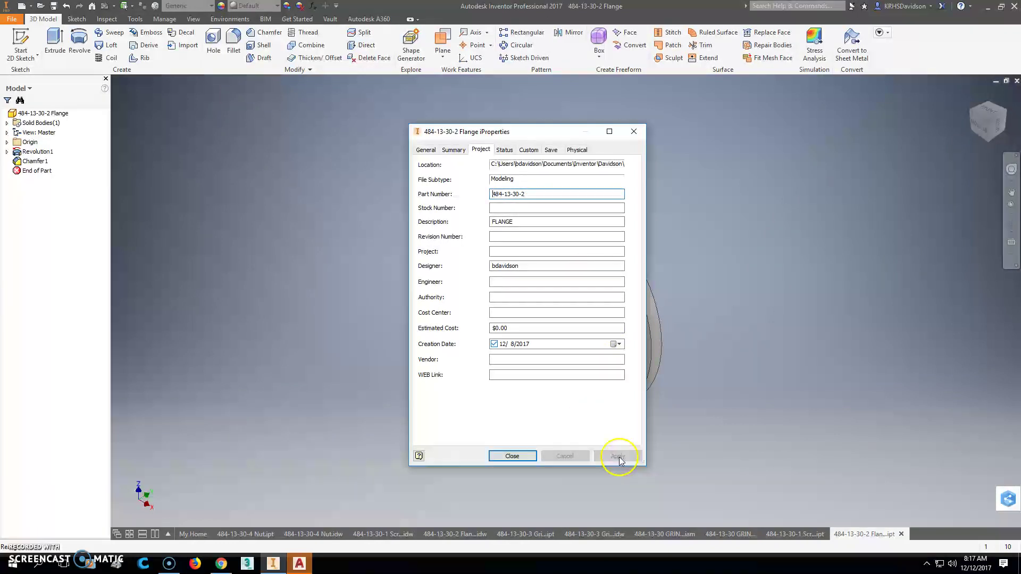
left_click(512, 456)
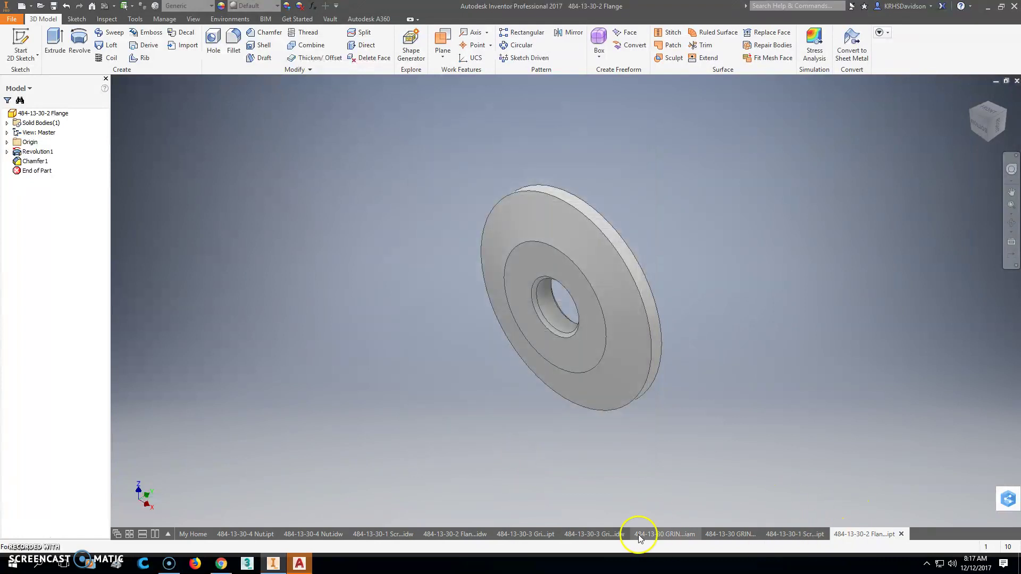
left_click(54, 6)
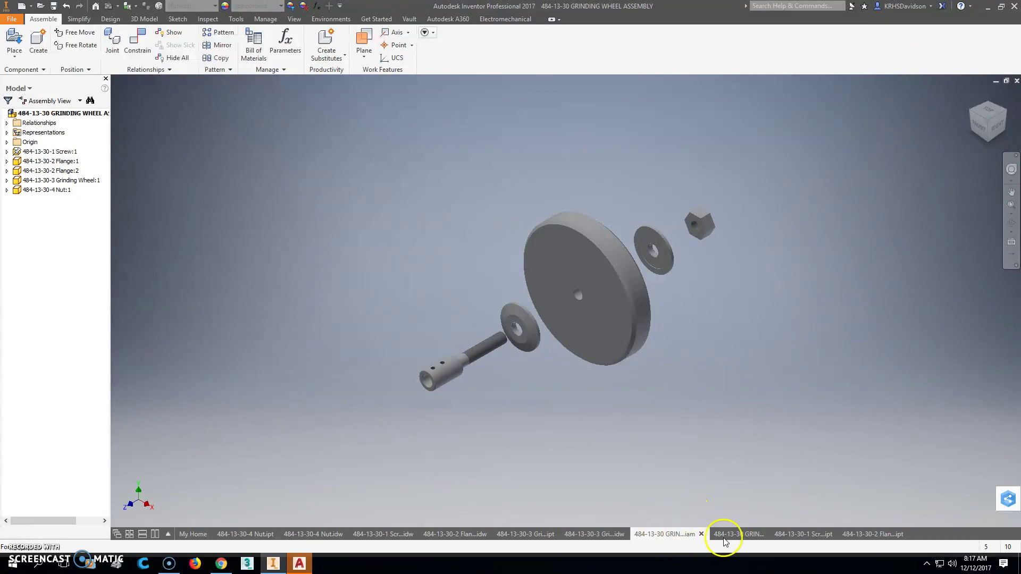
left_click(726, 535)
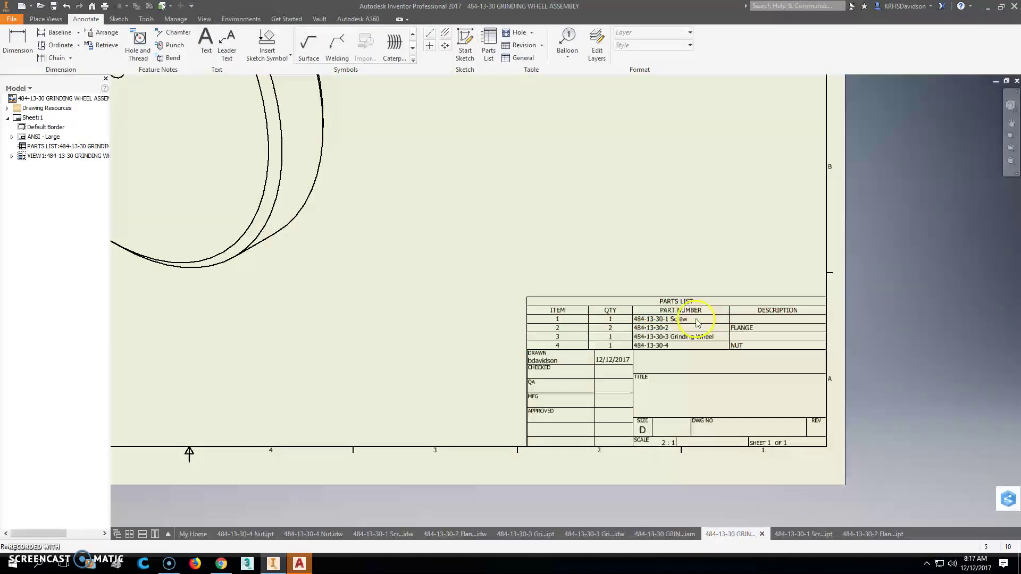
left_click(802, 534)
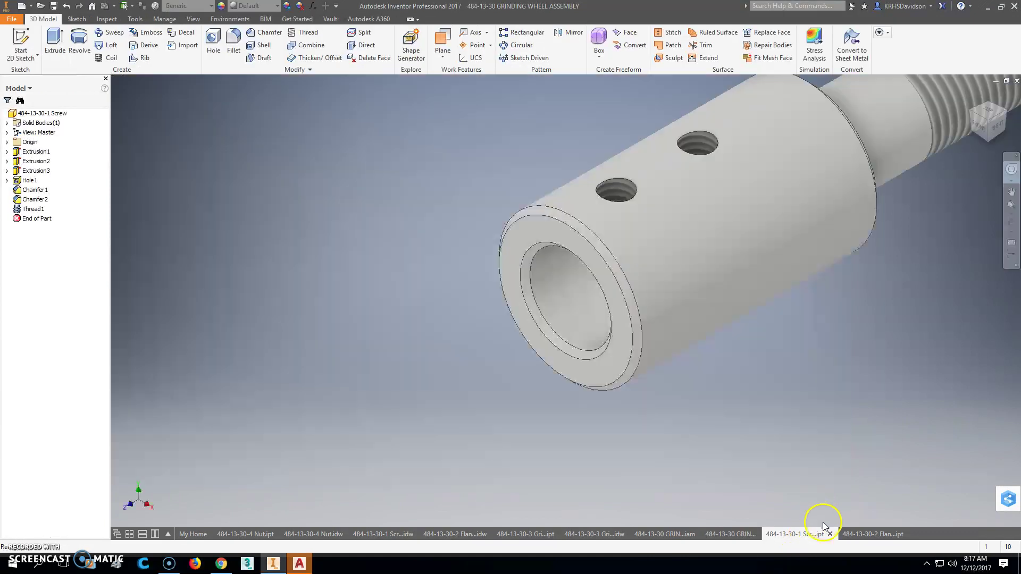
Set the Screw's Part Number to 484-13-30-1 and its Description to SCREW
left_click(11, 19)
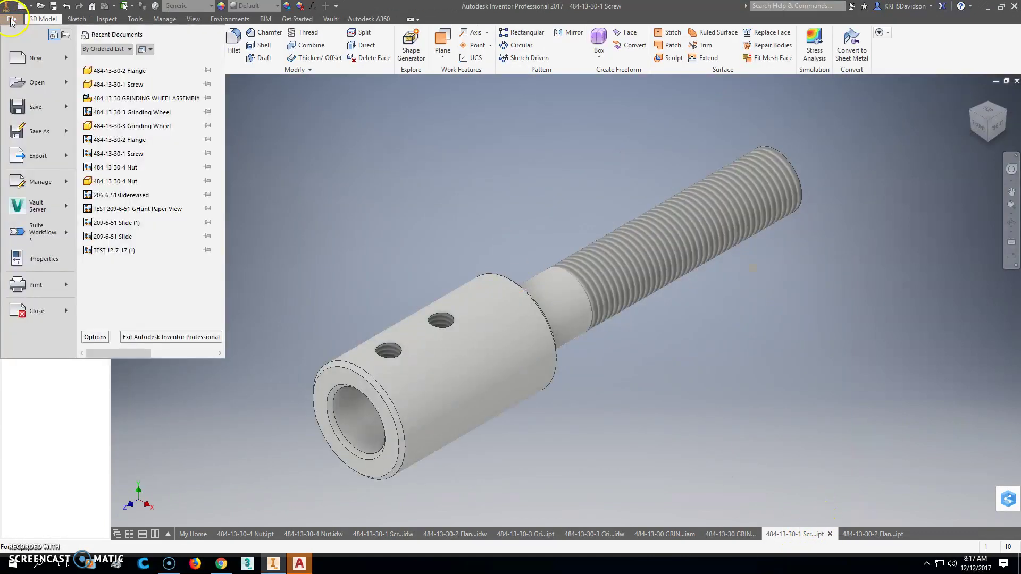
left_click(53, 259)
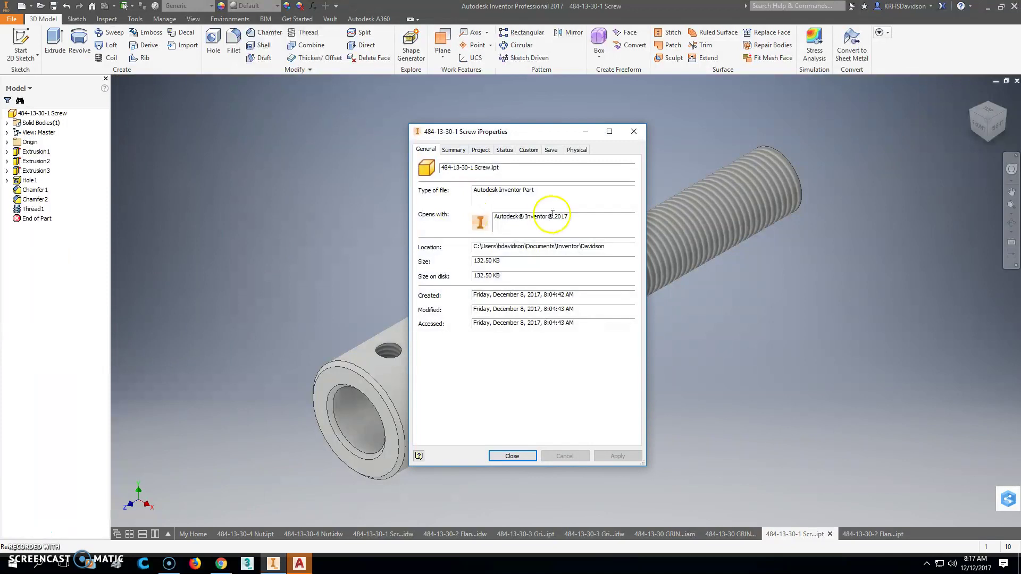
left_click(453, 150)
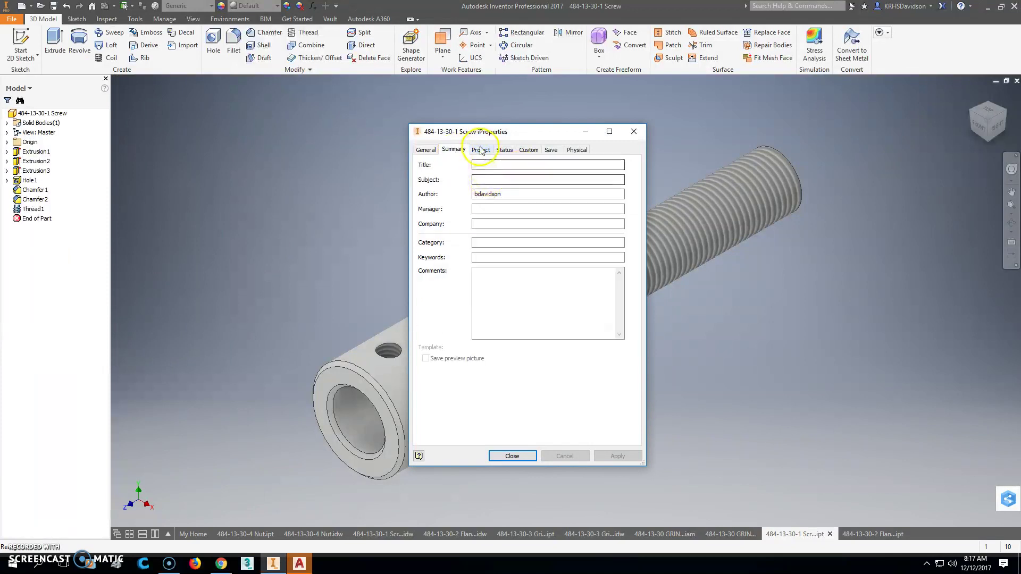
left_click(482, 150)
left_click(554, 194)
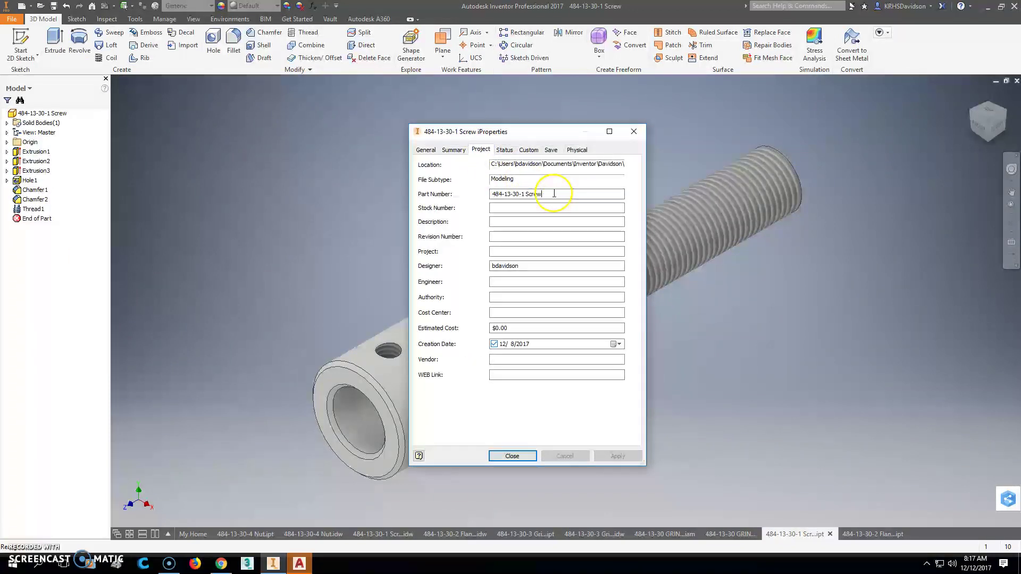
key("BackSpace")
key("BackSpace")
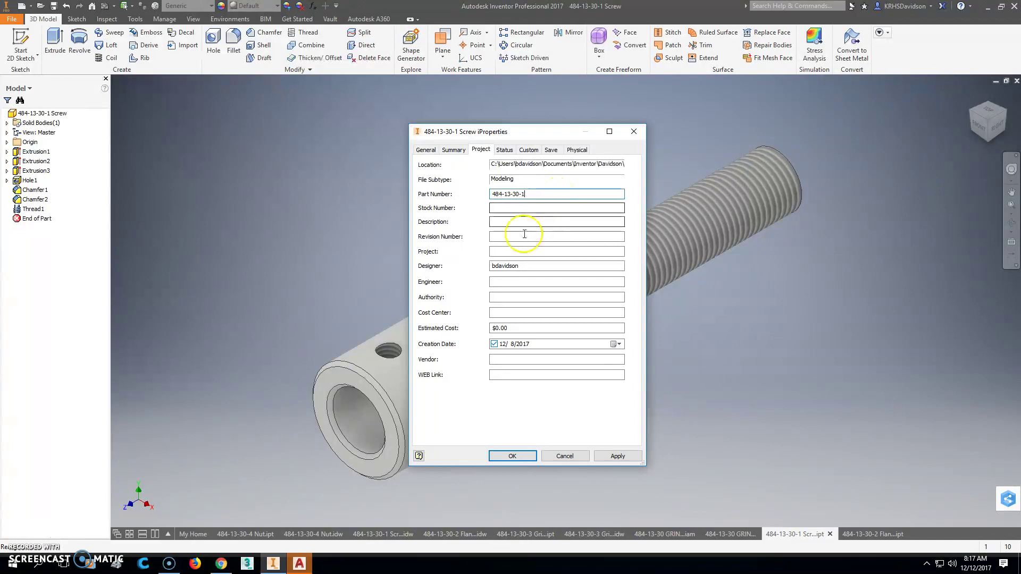
left_click(506, 223)
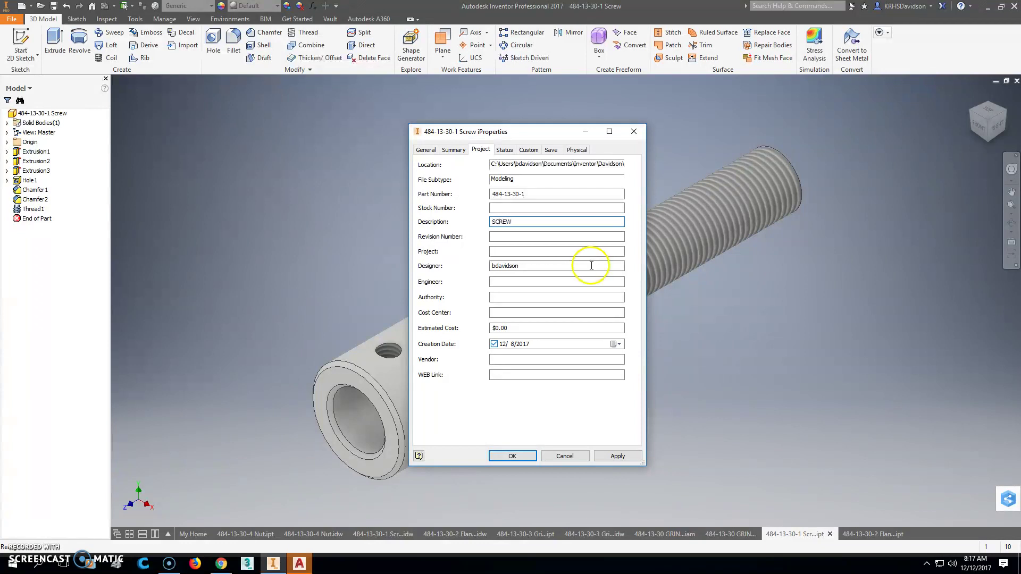
left_click(617, 456)
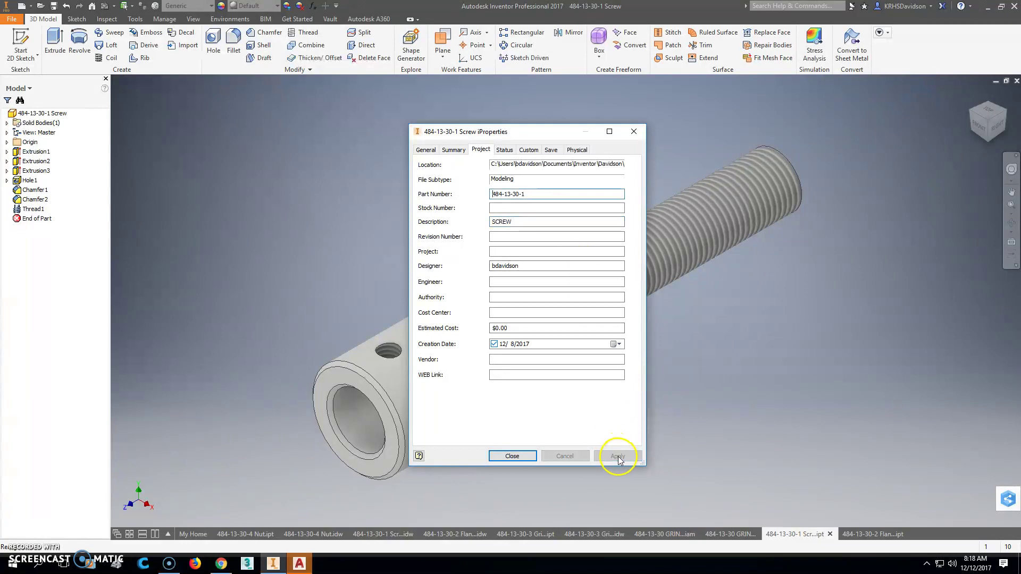
left_click(517, 459)
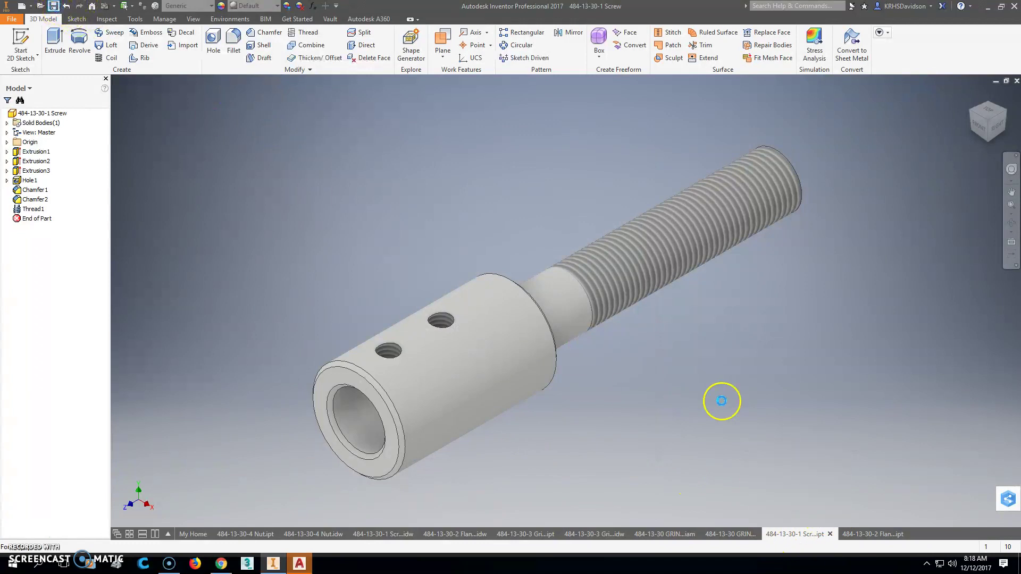
Open the 484-13-30-3 Grinding Wheel part file with Ctrl+O
left_click(748, 534)
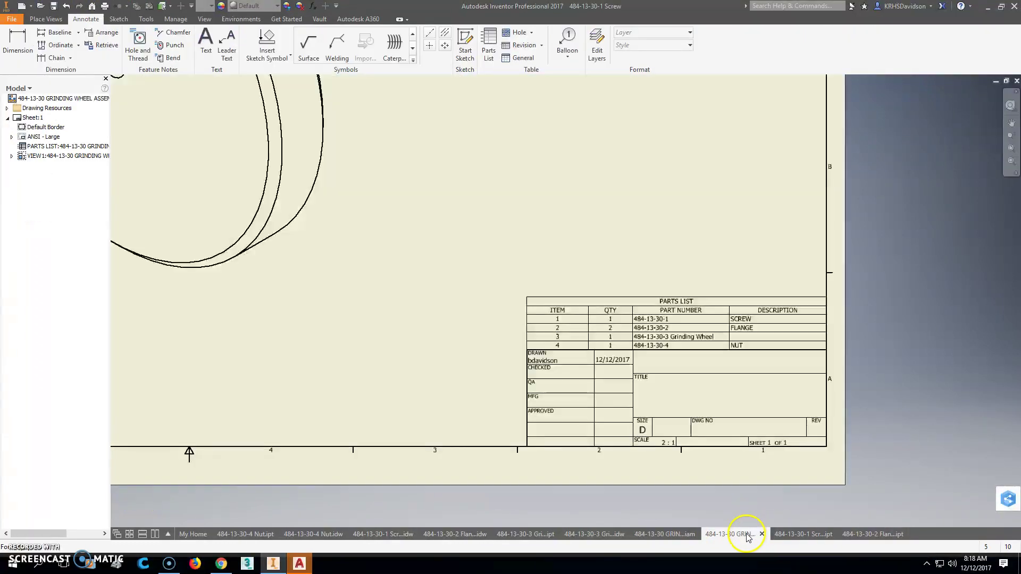
left_click(678, 535)
left_click(604, 535)
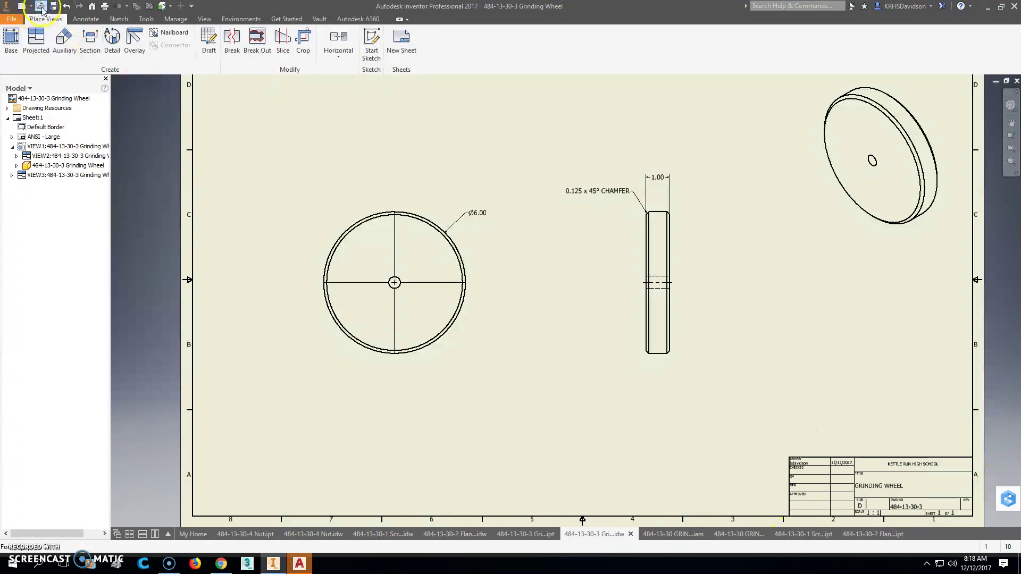
key("ctrl+o")
left_click_drag(725, 292, 722, 359)
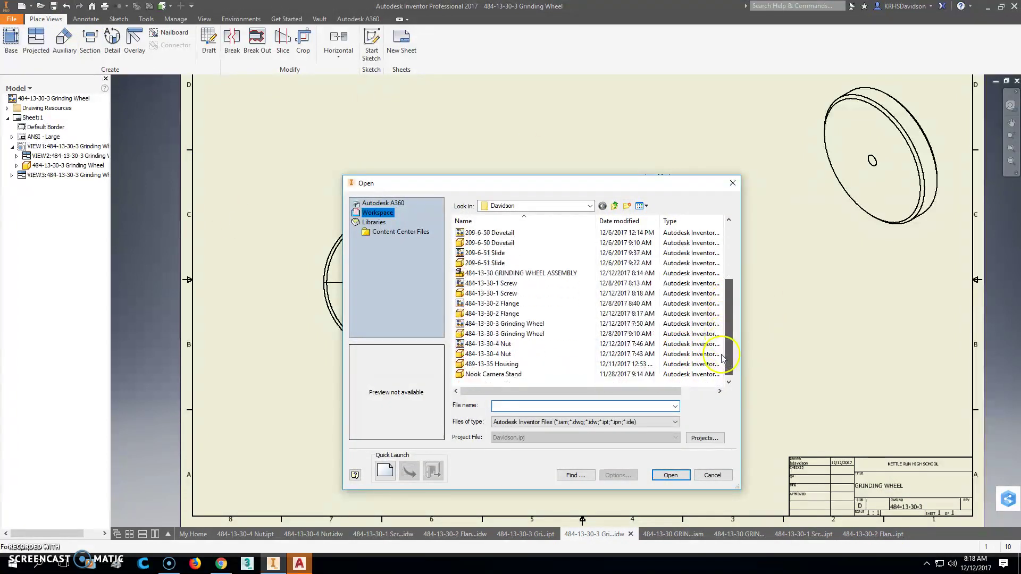
left_click(487, 334)
Set the Grinding Wheel's Part Number to 484-13-30-3 and Description to GRINDING WHEEL
left_click(669, 475)
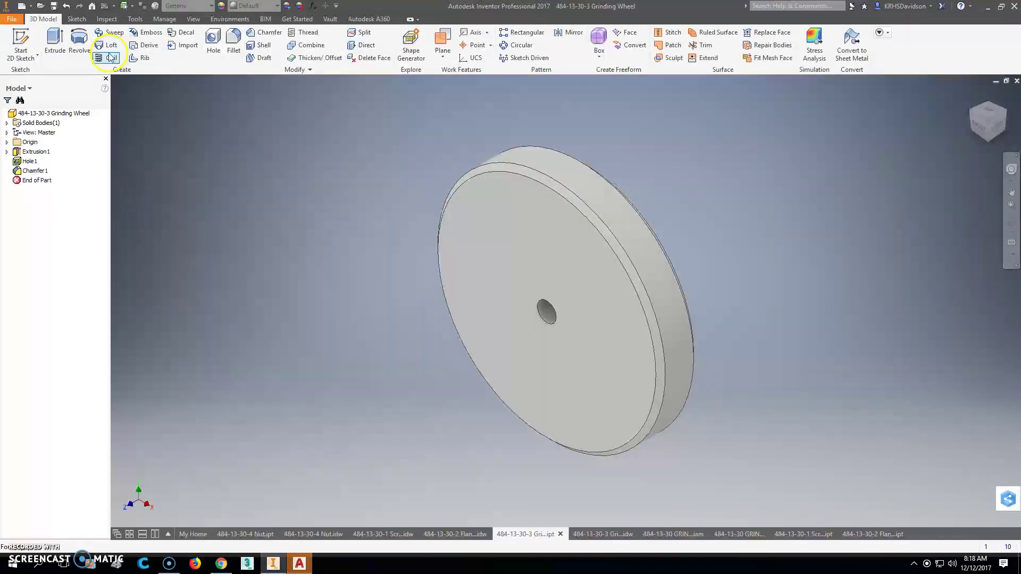
left_click(11, 19)
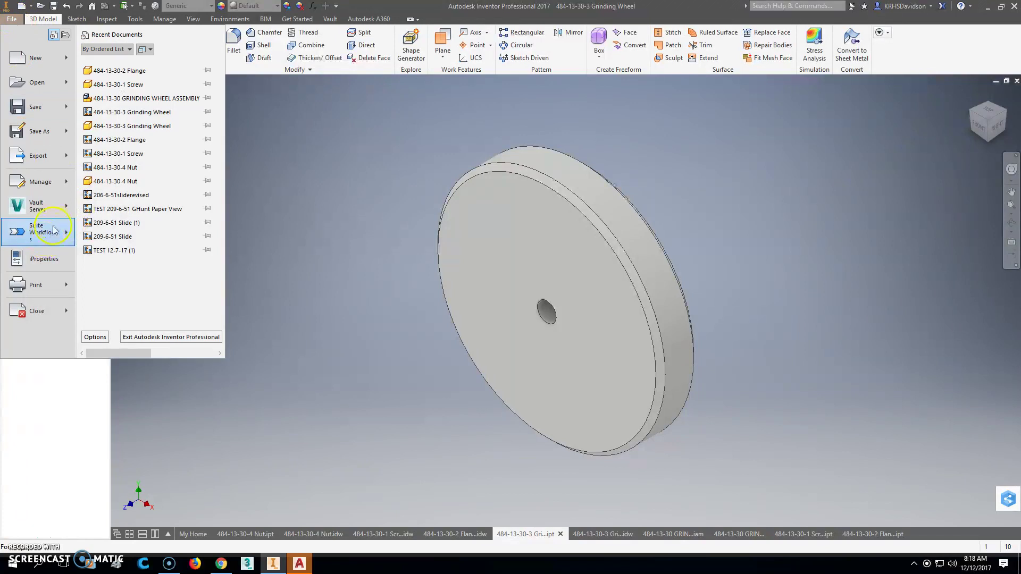
left_click(49, 259)
left_click(454, 150)
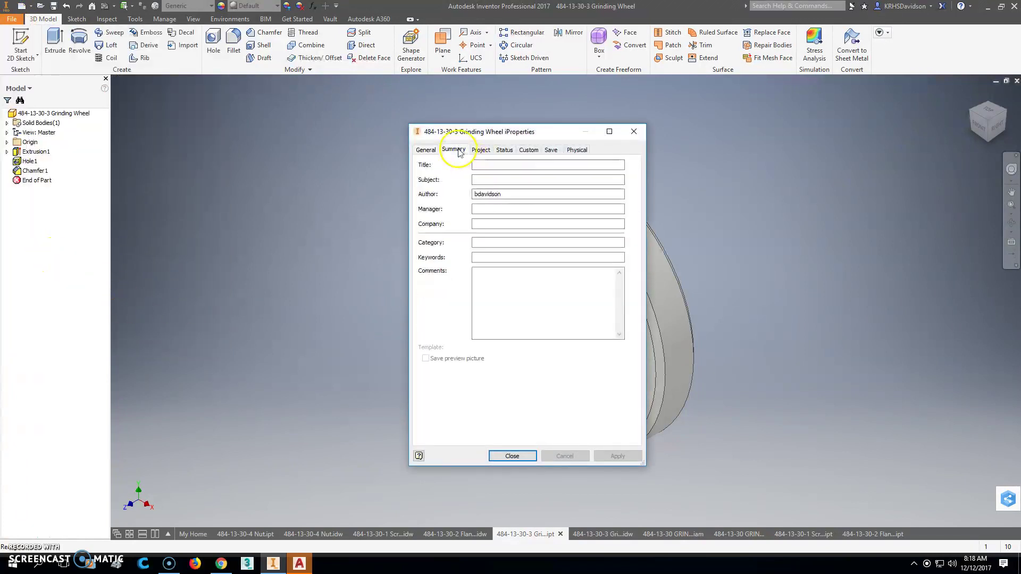
left_click(481, 150)
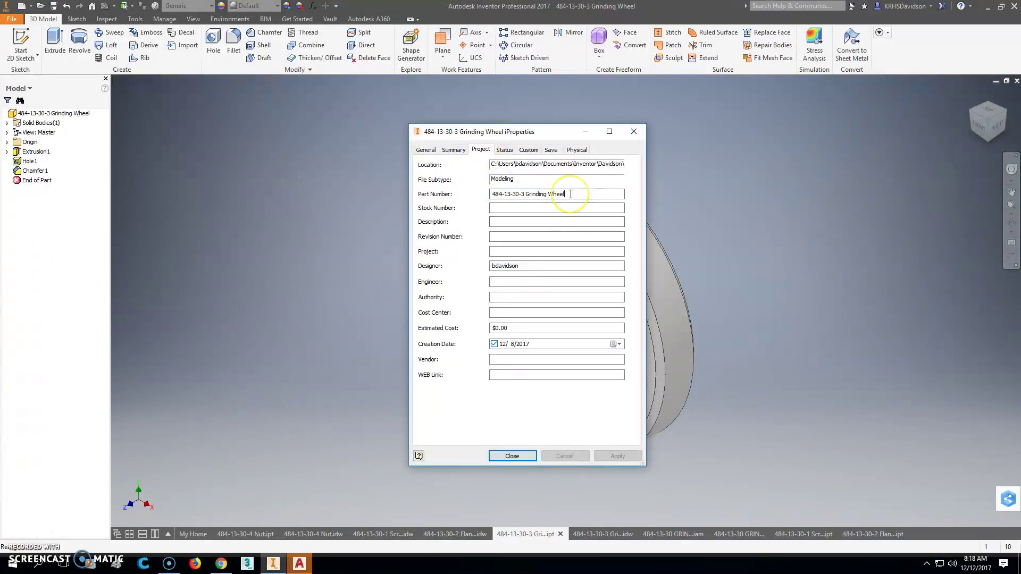
key("BackSpace")
key("BackSpace")
key("BackSpace")
key("BackSpace")
key("BackSpace")
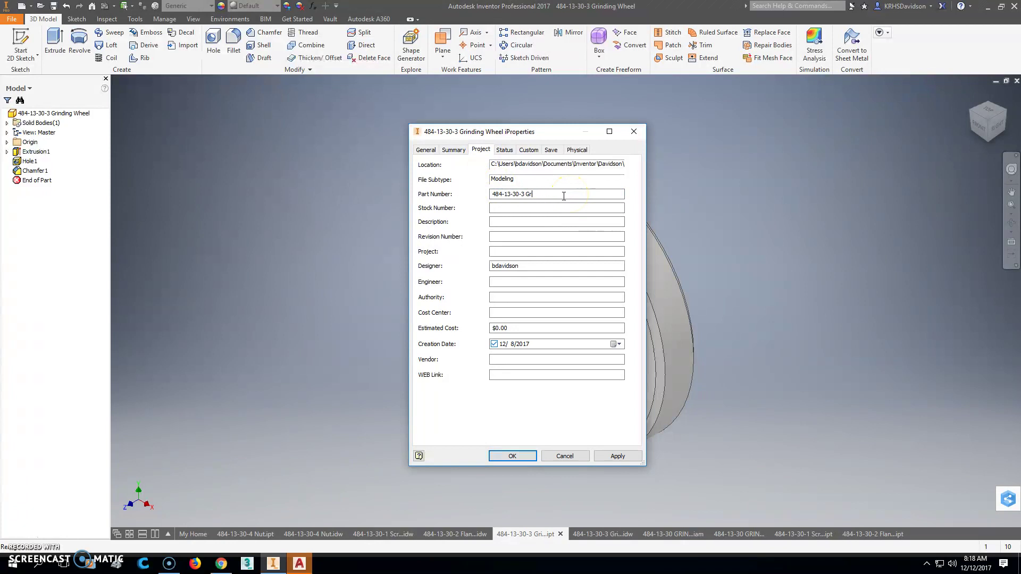
left_click(516, 218)
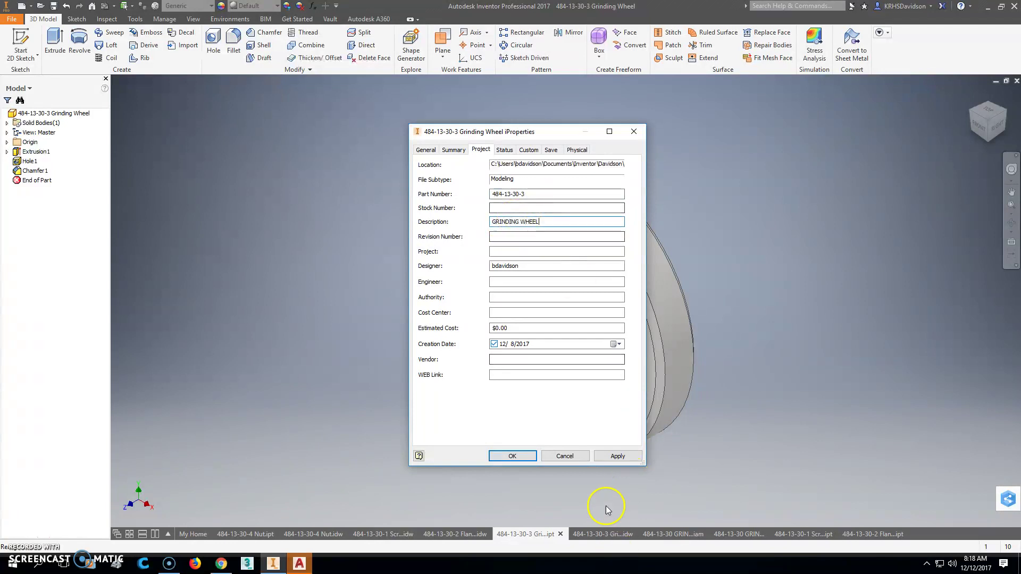
left_click(617, 456)
left_click(532, 457)
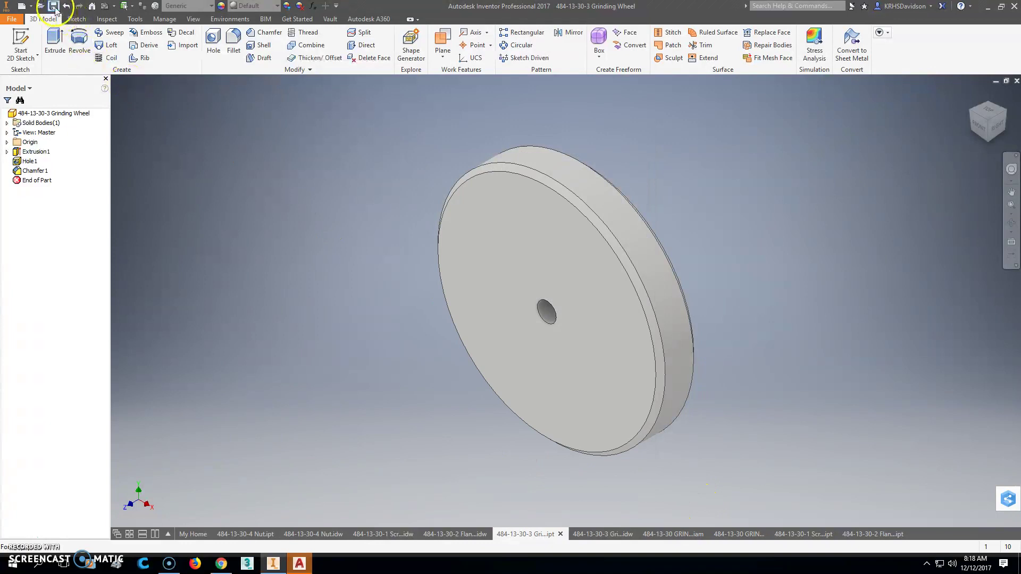
Switch to the assembly drawing and select its parts list to refresh it
left_click(679, 534)
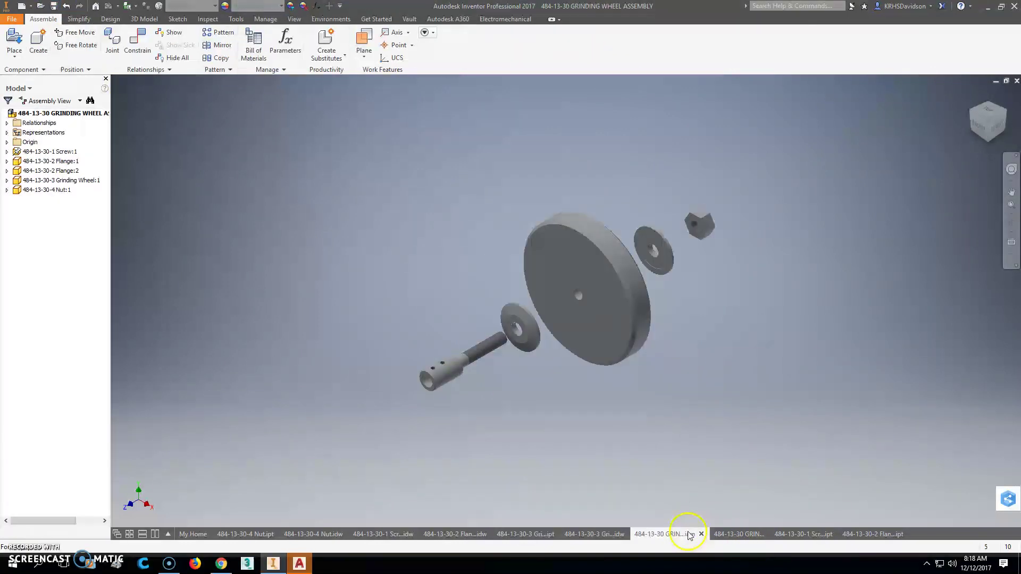
left_click(739, 535)
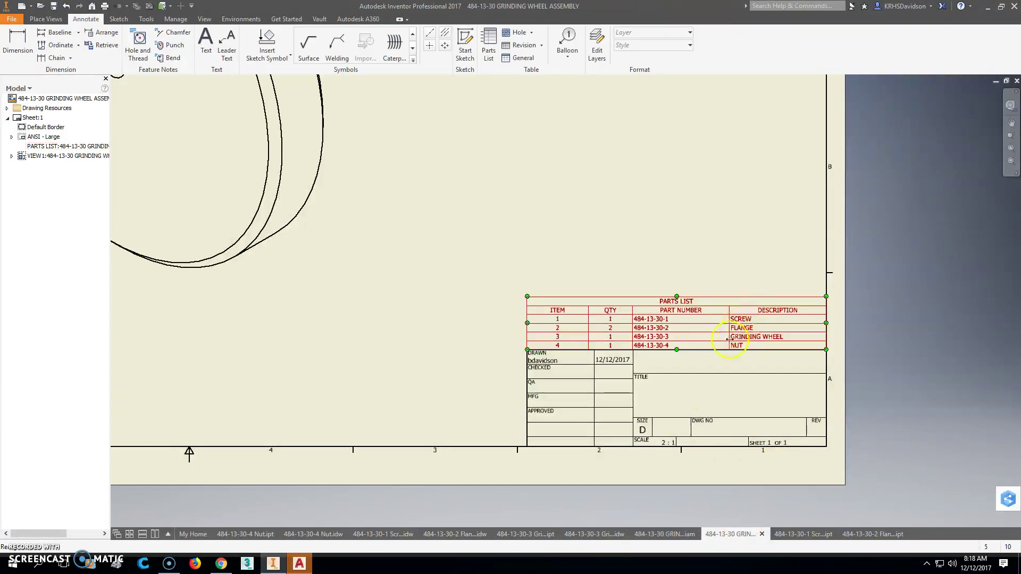
left_click(629, 341)
key("Escape")
key("Home")
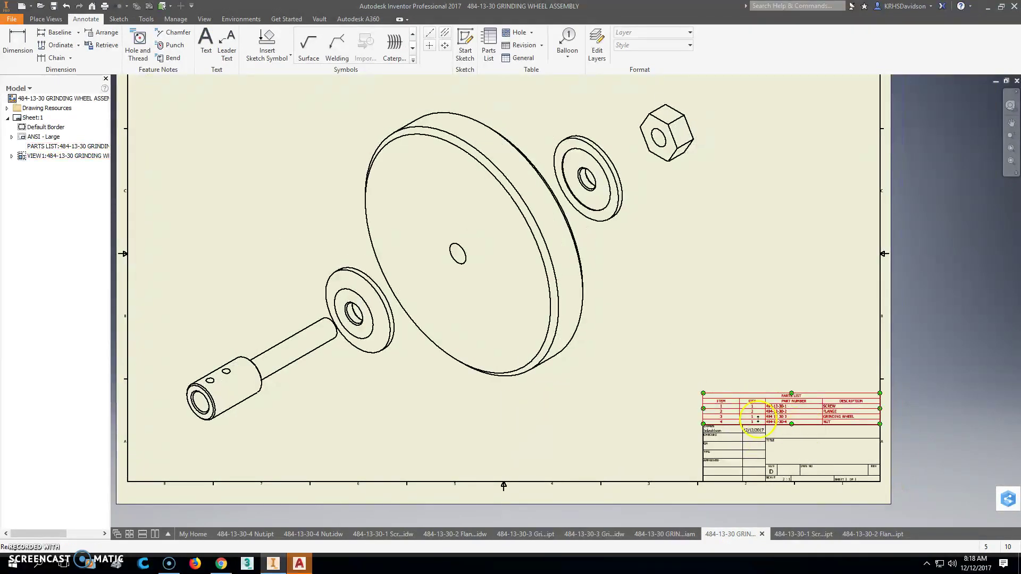
left_click(792, 422)
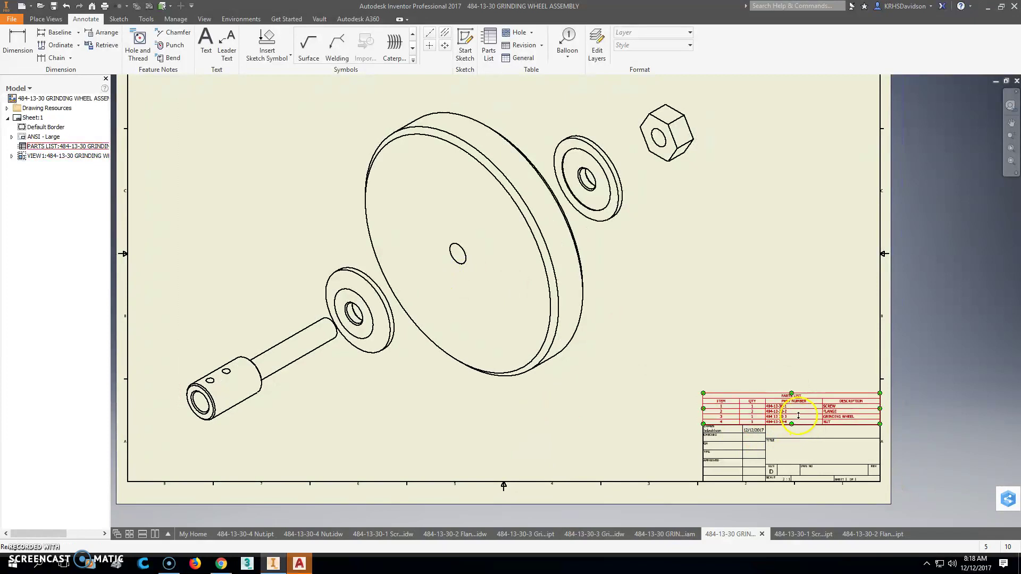
scroll(798, 416, "up", 5)
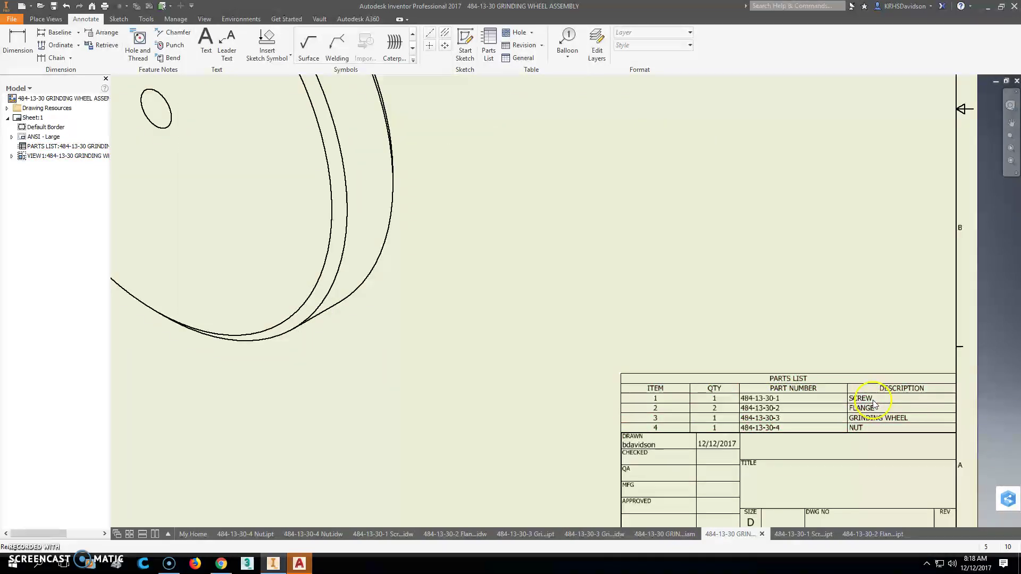
scroll(874, 404, "down", 5)
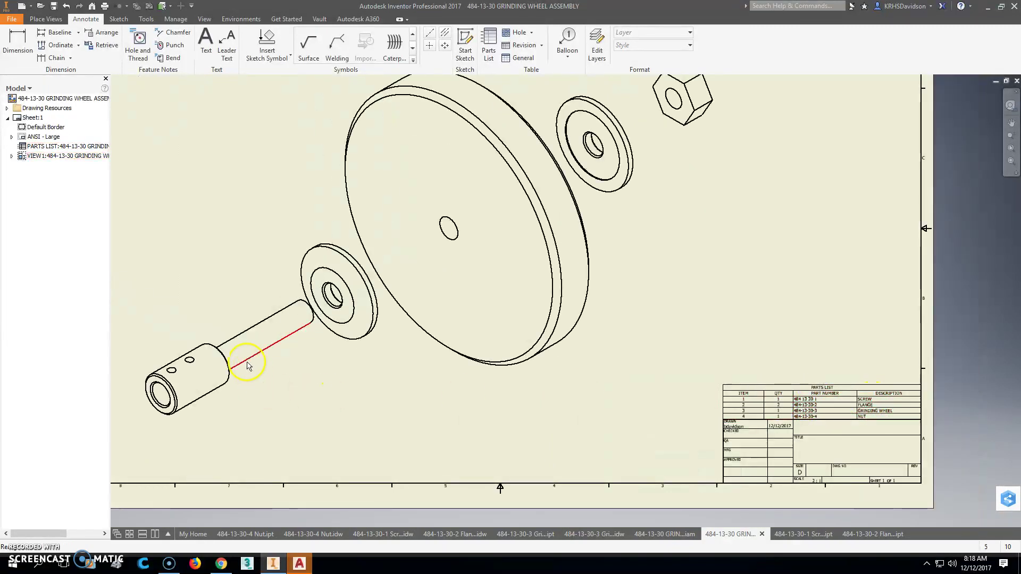
Check the parts list shows 484-13-30-1 to -4 with SCREW, FLANGE, GRINDING WHEEL, NUT
left_click(746, 399)
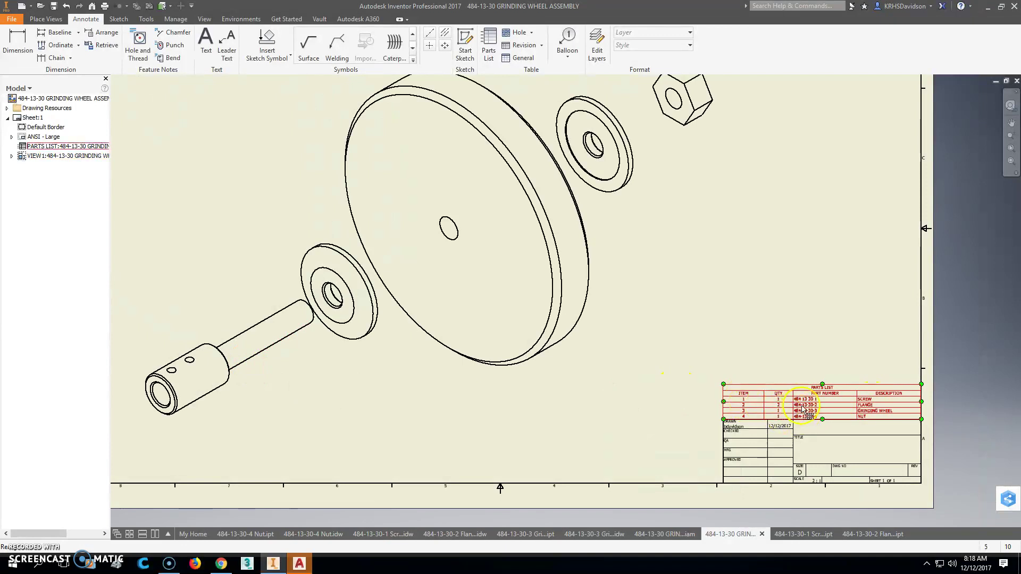
key("Escape")
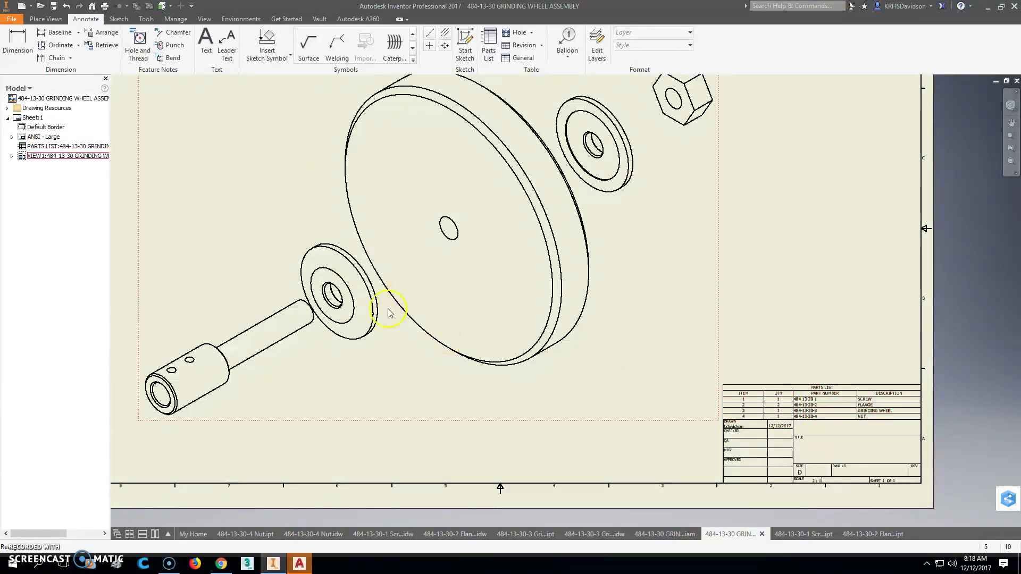
left_click(778, 407)
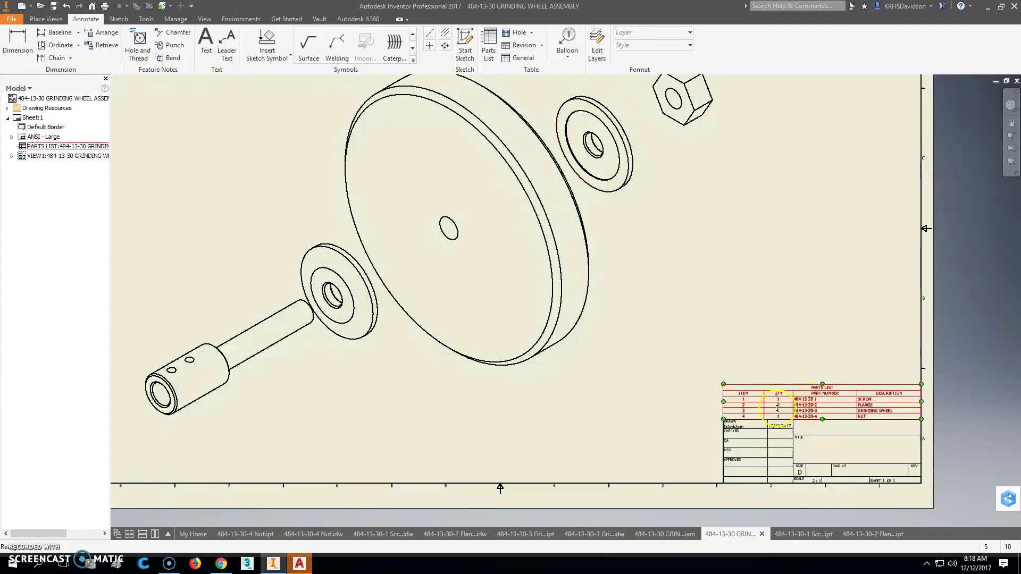
key("Escape")
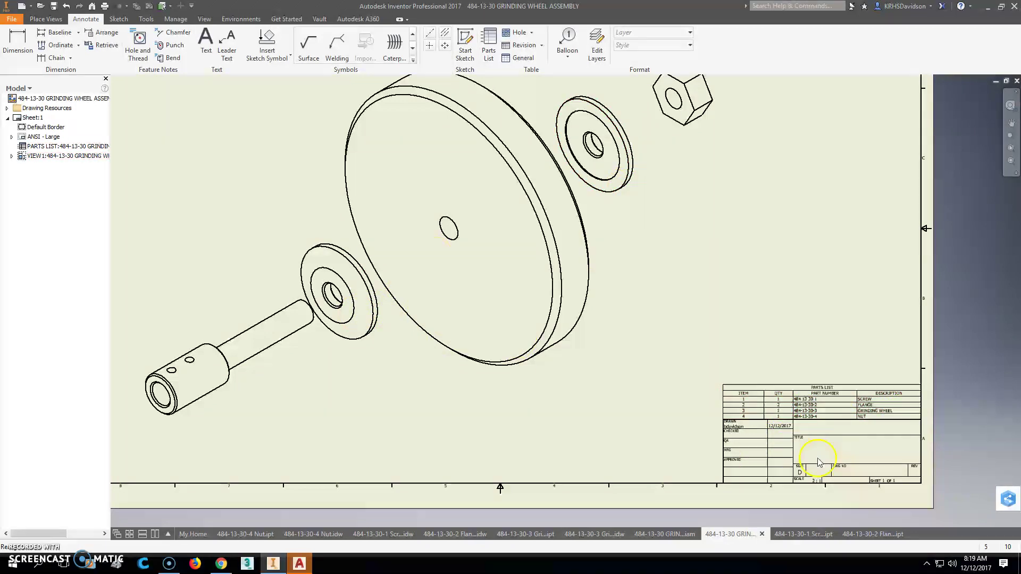
mouse_move(766, 346)
middle_mouse_down()
mouse_move(804, 398)
mouse_move(824, 387)
middle_mouse_up()
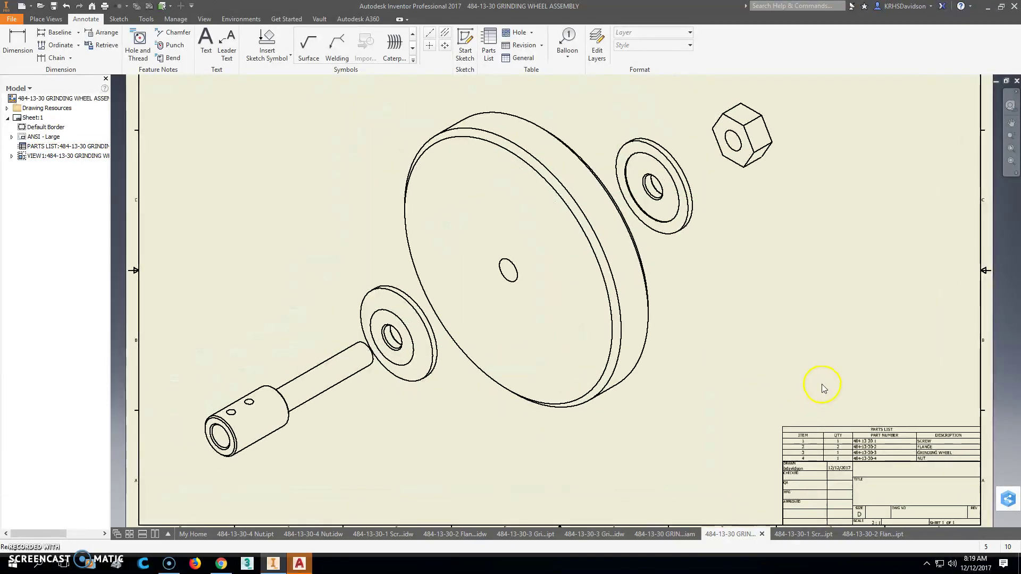
scroll(803, 372, "down", 1)
scroll(809, 349, "up", 5)
scroll(679, 160, "down", 5)
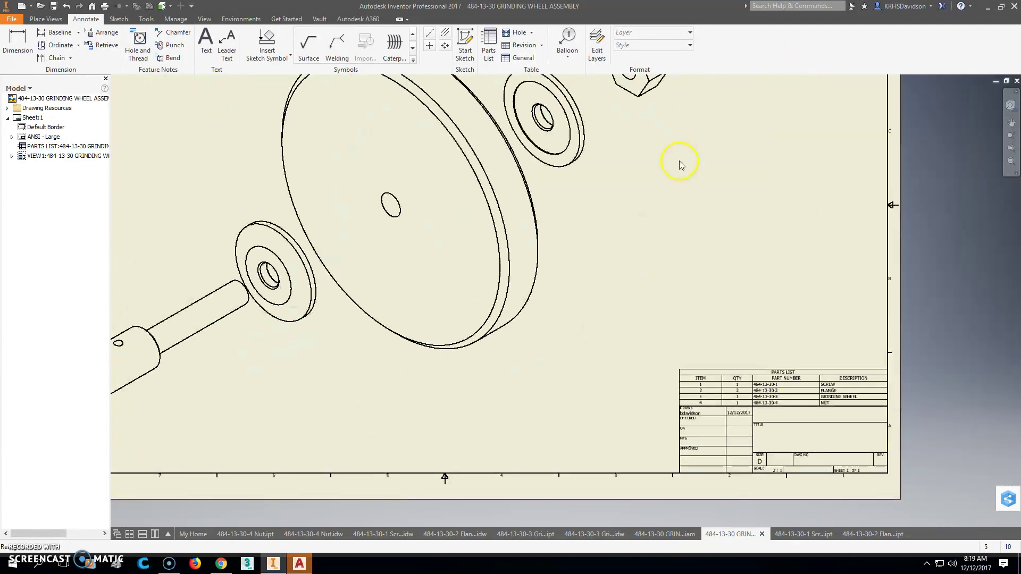
scroll(736, 256, "up", 1)
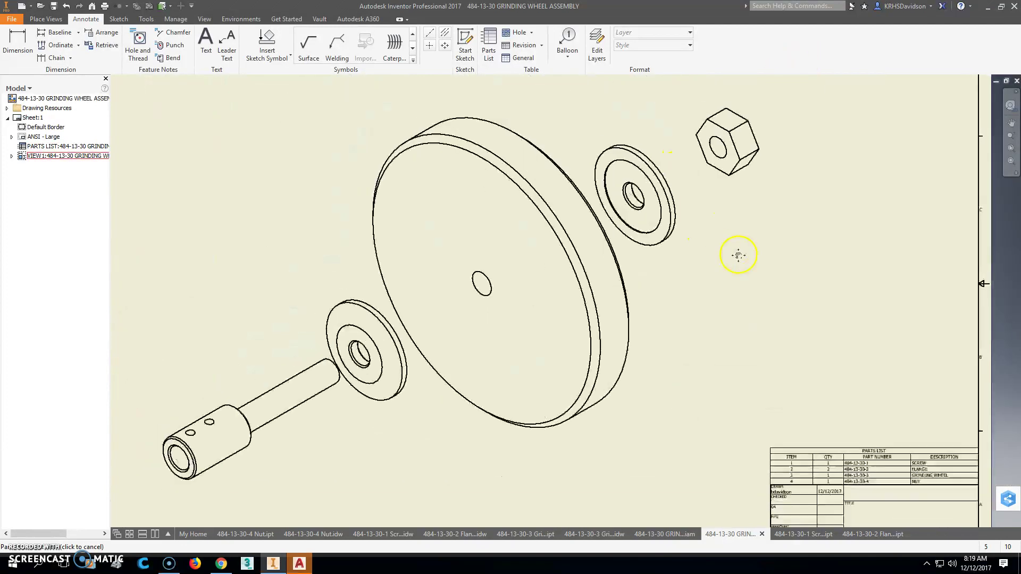
Add balloons 1, 2 and 3 to the screw, left flange and grinding wheel
left_click(568, 39)
left_click(330, 270)
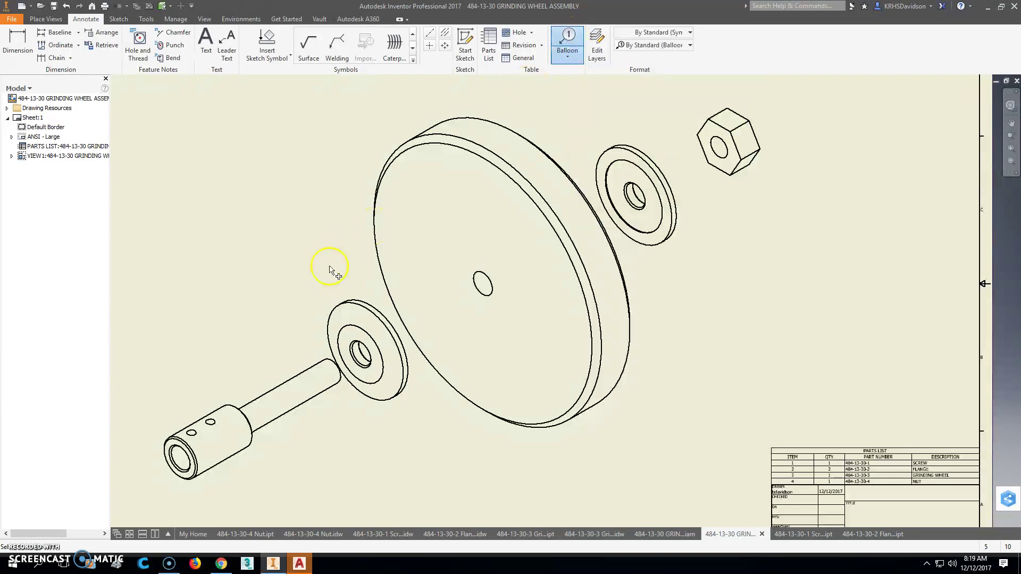
left_click(263, 392)
right_click(215, 357)
left_click(262, 360)
left_click(338, 301)
right_click(305, 270)
left_click(348, 272)
left_click(418, 138)
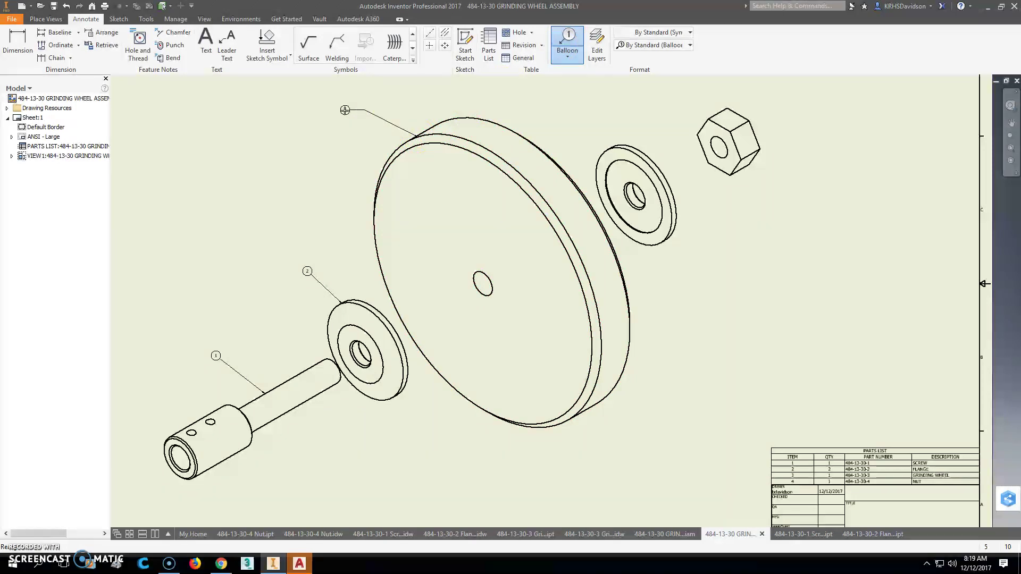
right_click(345, 111)
left_click(393, 110)
Add balloon 2 to the right flange and balloon 4 to the nut
left_click(573, 44)
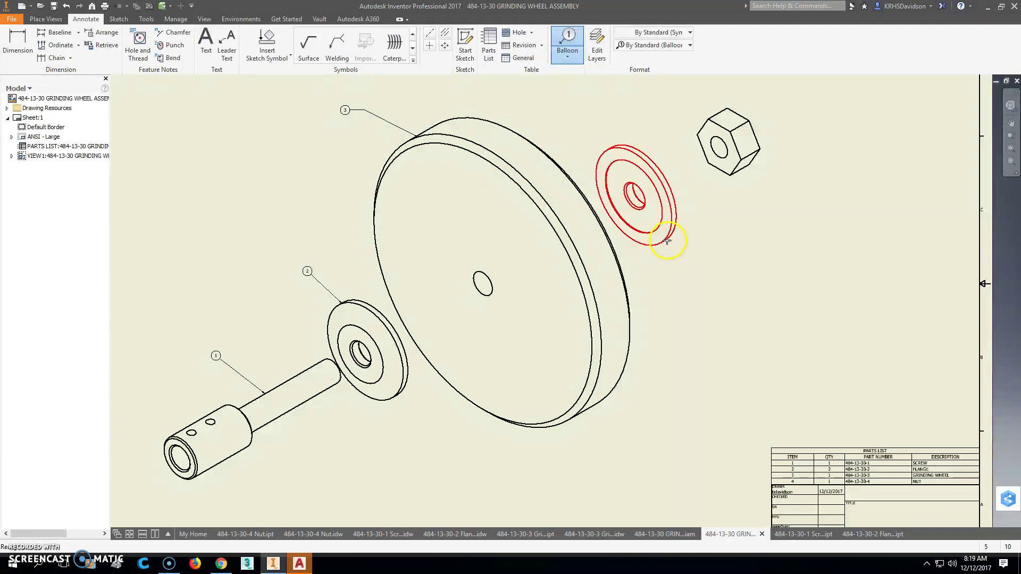
left_click(667, 241)
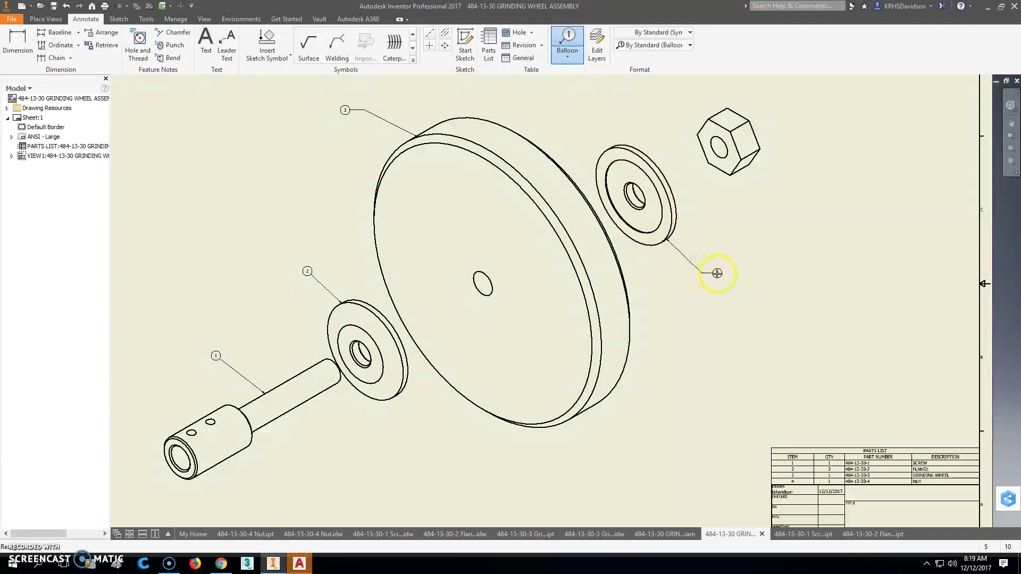
right_click(717, 274)
left_click(752, 274)
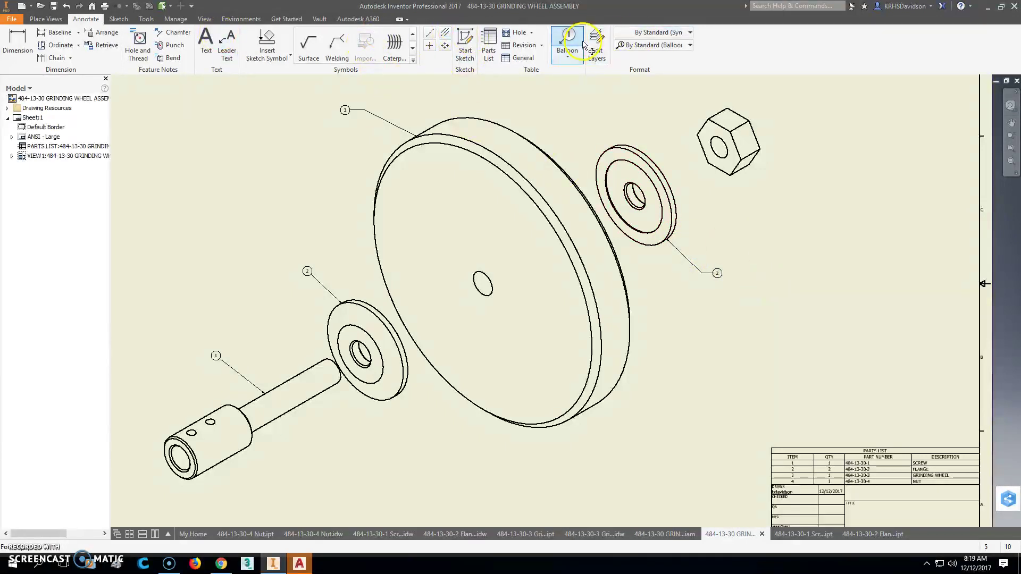
left_click(742, 174)
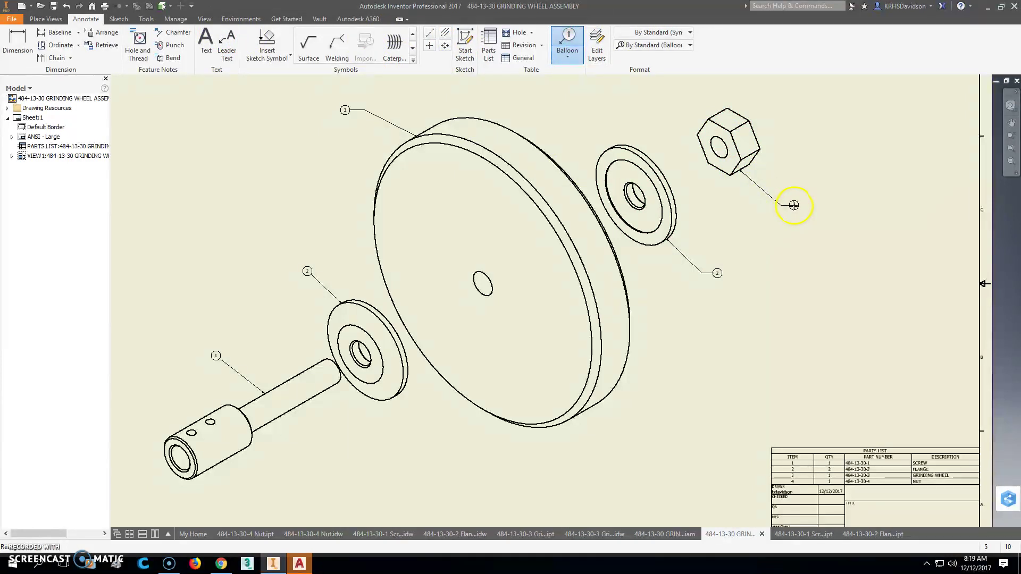
right_click(793, 206)
left_click(828, 207)
scroll(212, 365, "down", 5)
scroll(217, 366, "up", 5)
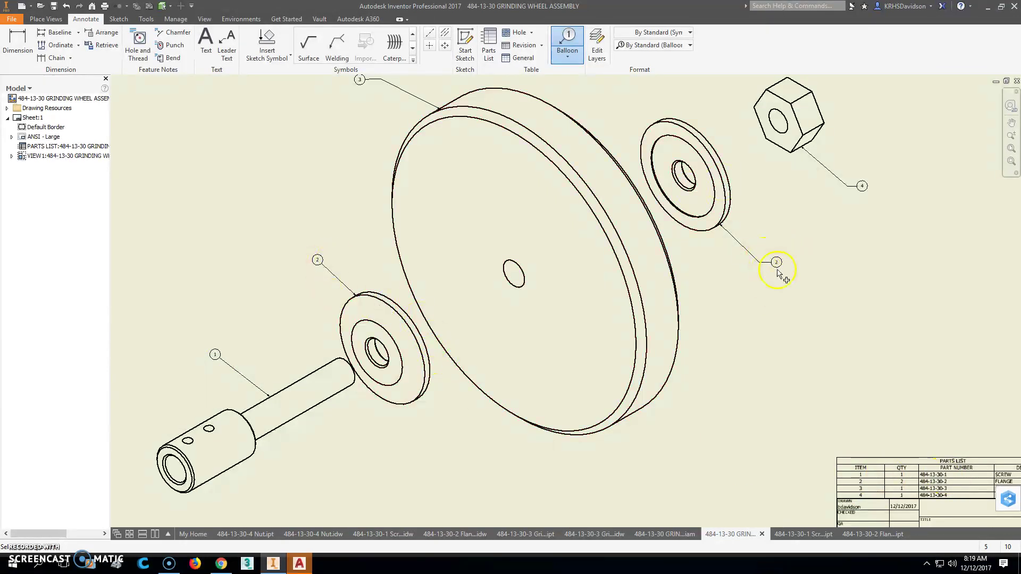
scroll(718, 308, "down", 3)
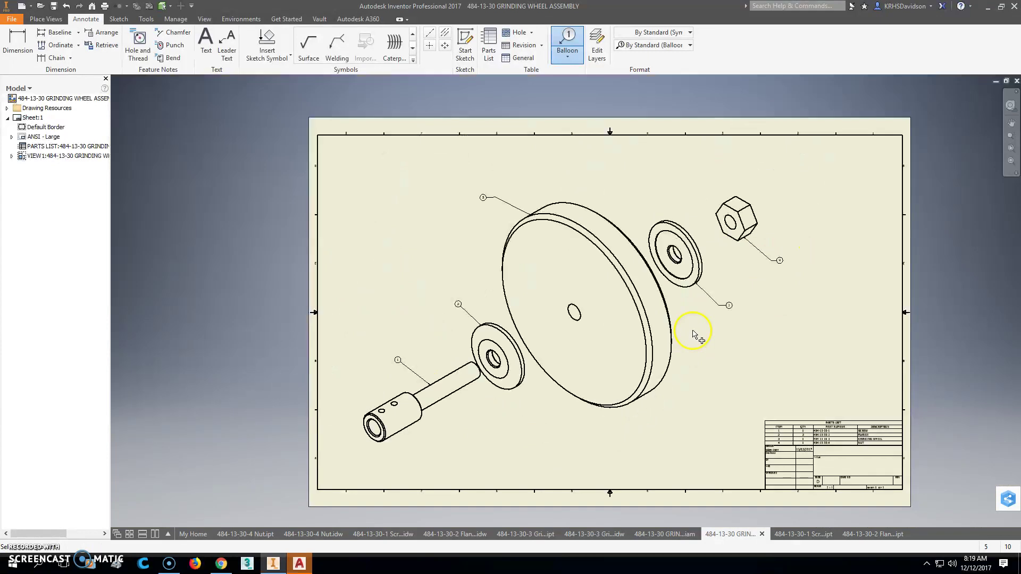
Save the drawing as 484-13-30 GRINDING WHEEL ASSEMBLY.idw, including its dependent assembly
left_click(54, 6)
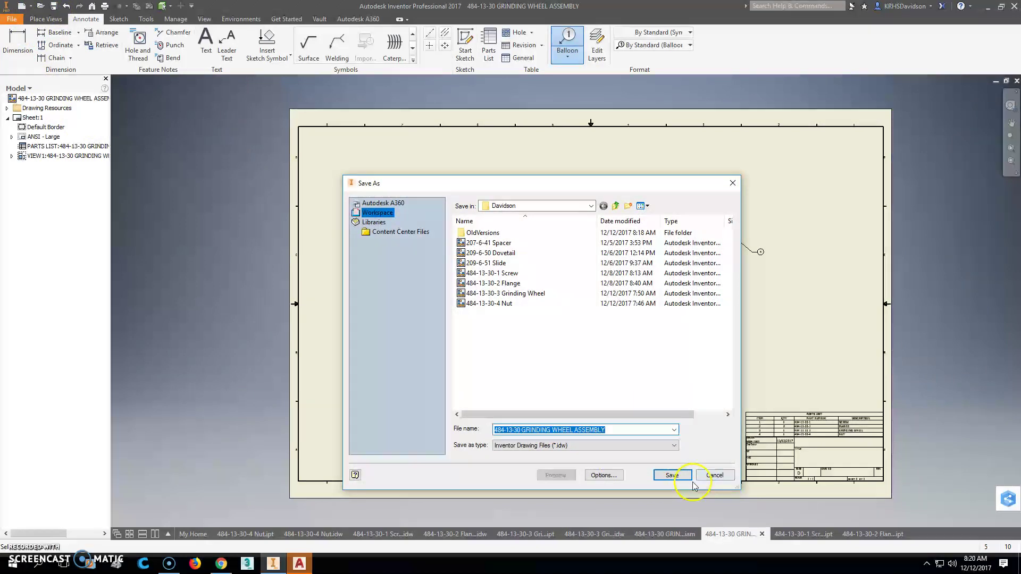
left_click(672, 475)
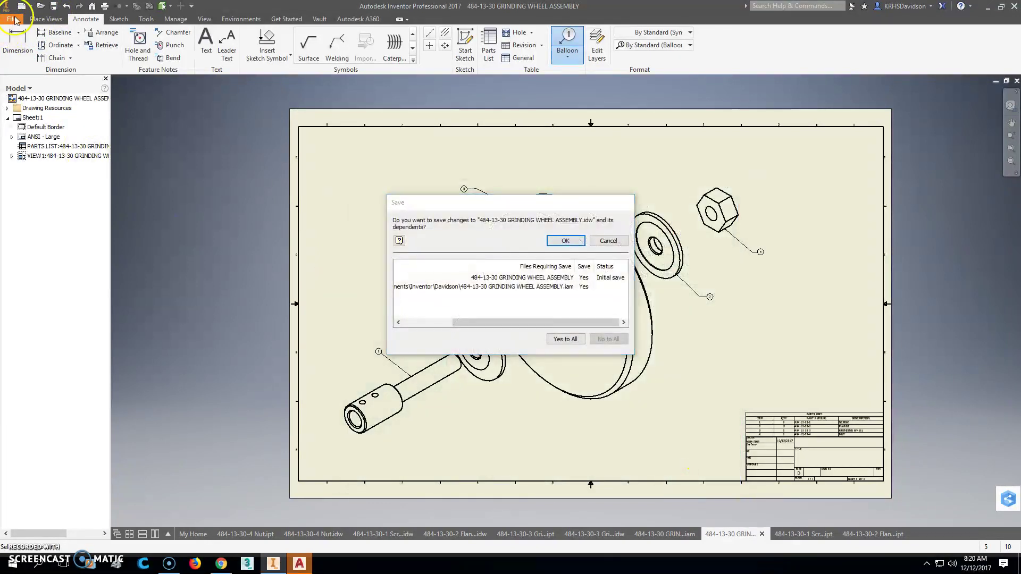
left_click(574, 341)
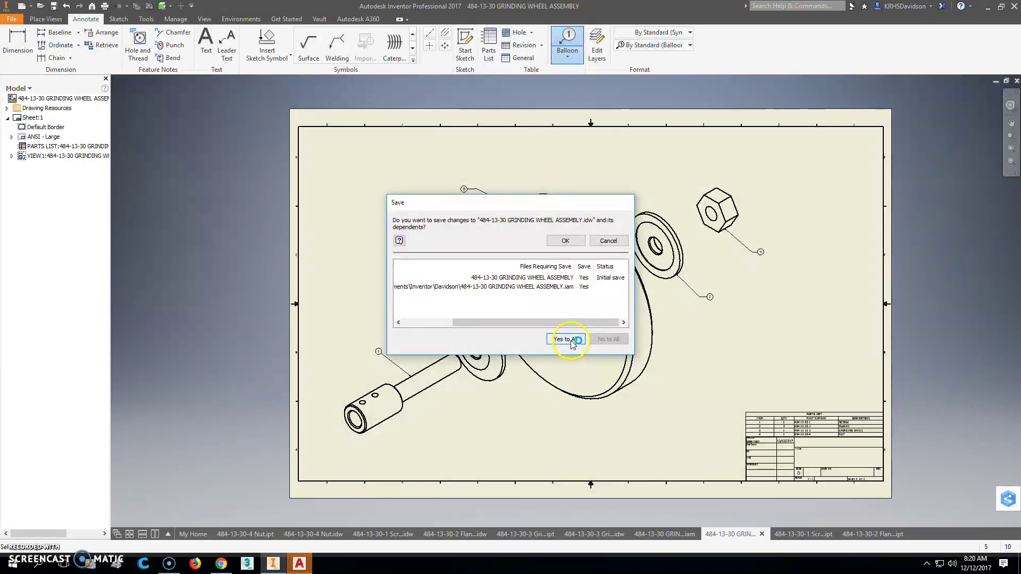
left_click(566, 241)
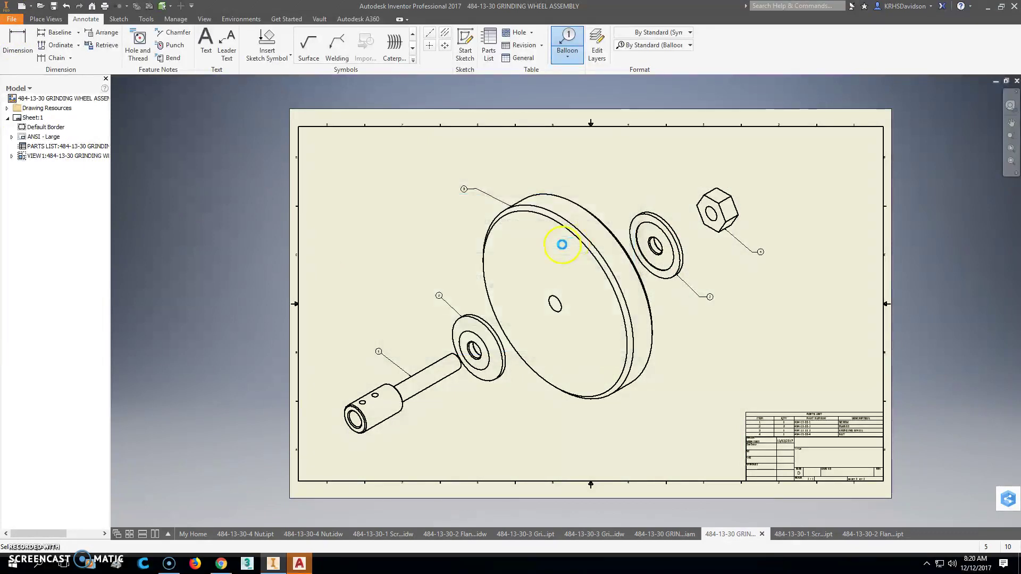
In the drawing's iProperties Summary, set Company to KETTLE RUN HIGH SCHOOL and Title to GRINDING WHEEL ASSEMBLY
left_click(13, 21)
left_click(38, 259)
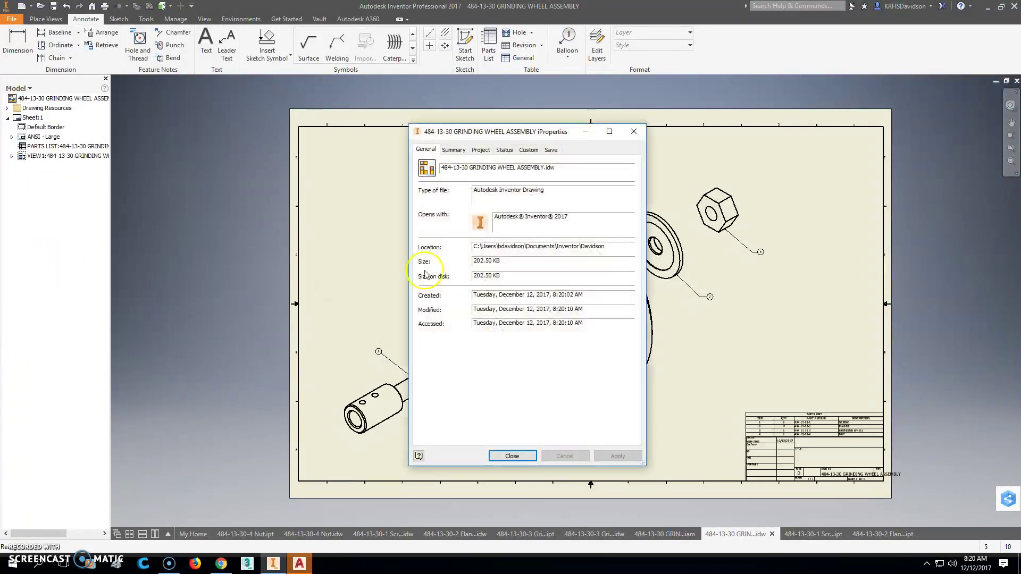
left_click(454, 149)
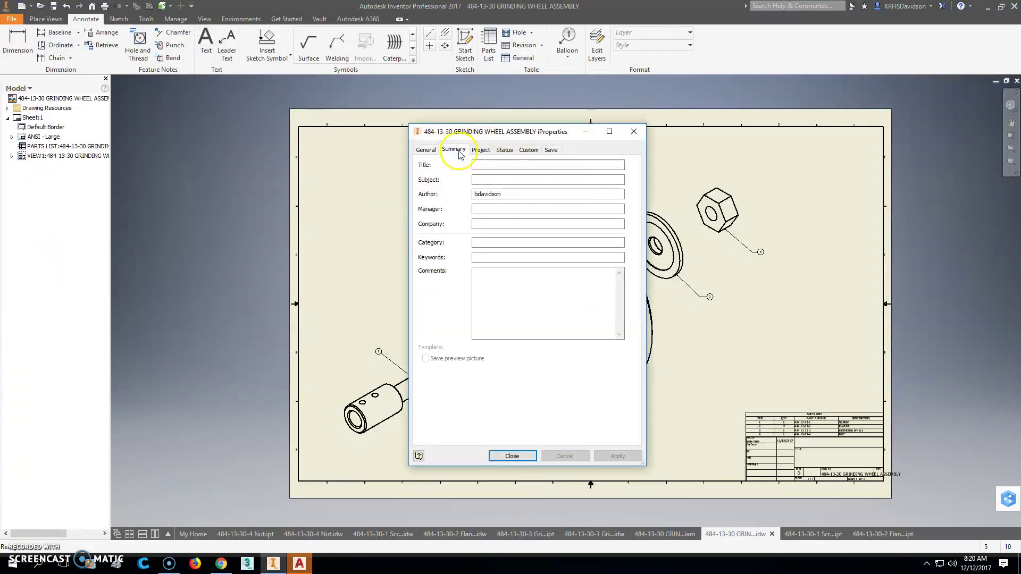
left_click(500, 164)
type("KETTLE RUN HIGH SCHOOL")
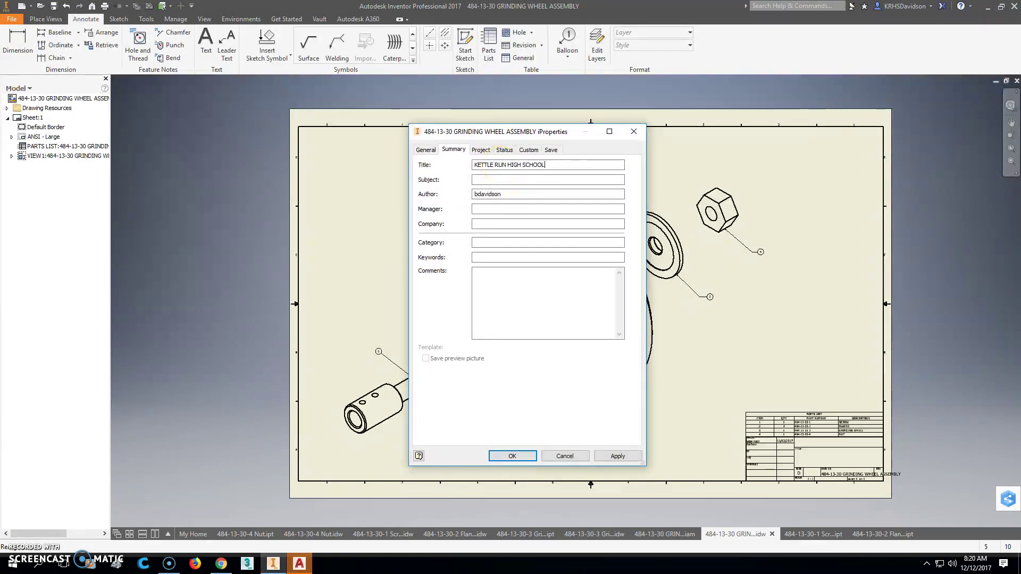
left_click(483, 223)
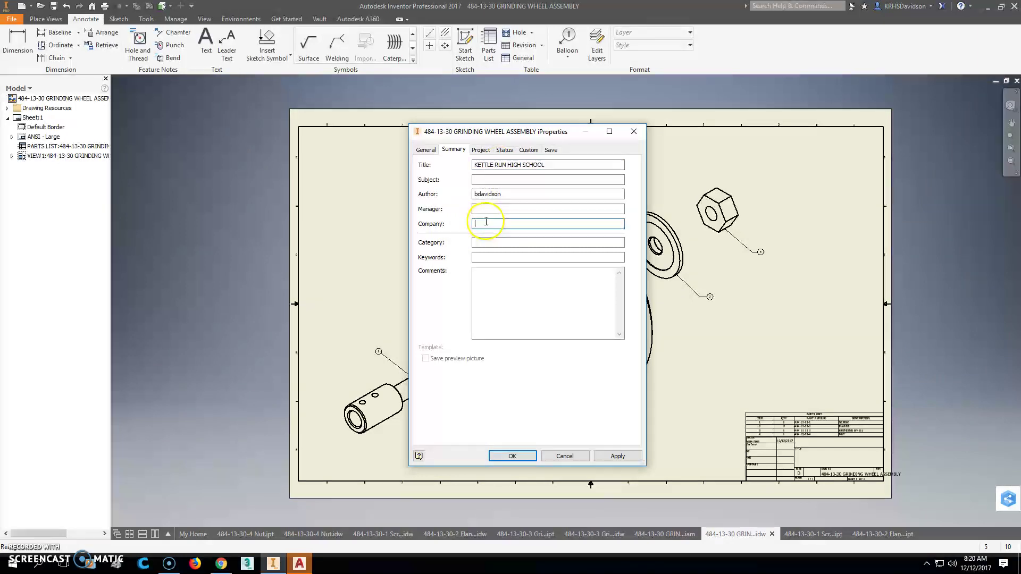
left_click_drag(548, 166, 471, 166)
right_click(484, 166)
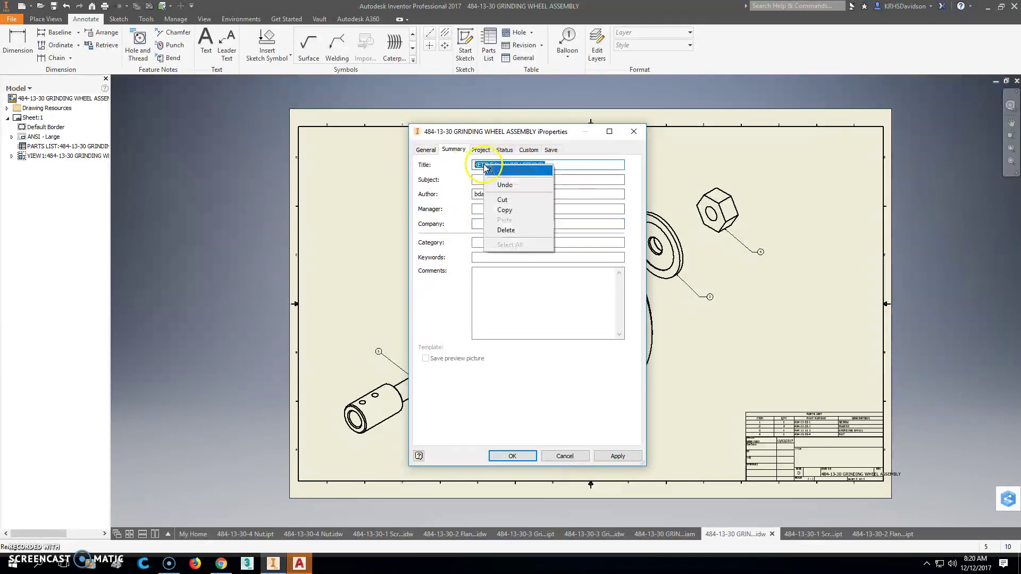
left_click(505, 210)
left_click(494, 224)
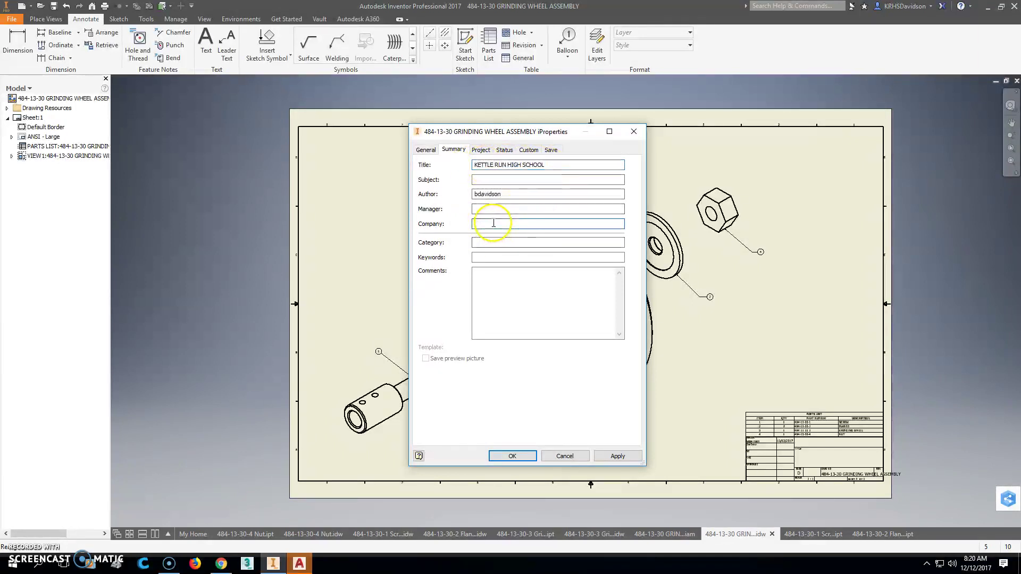
left_click_drag(561, 165, 445, 162)
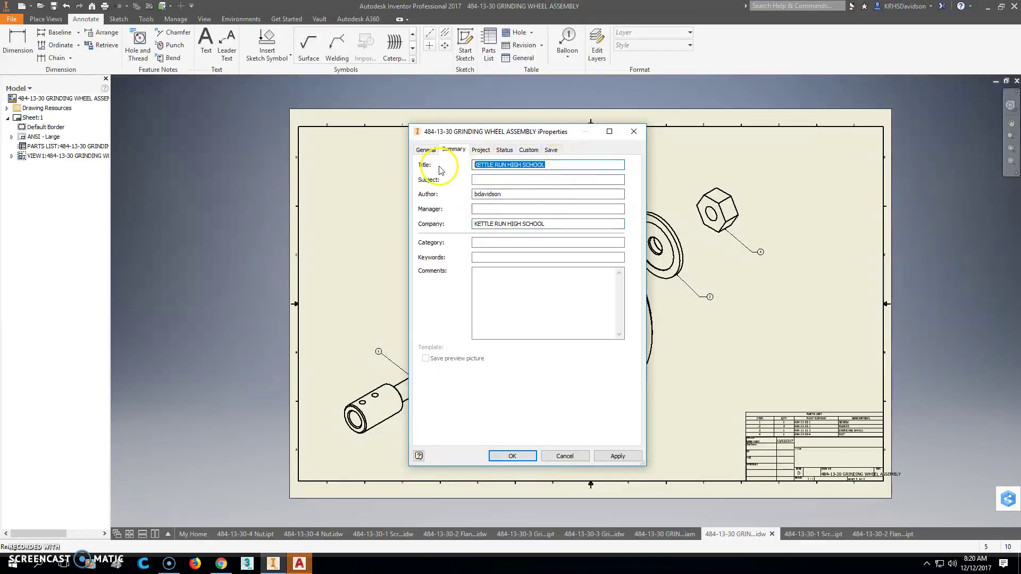
type("GRINDING")
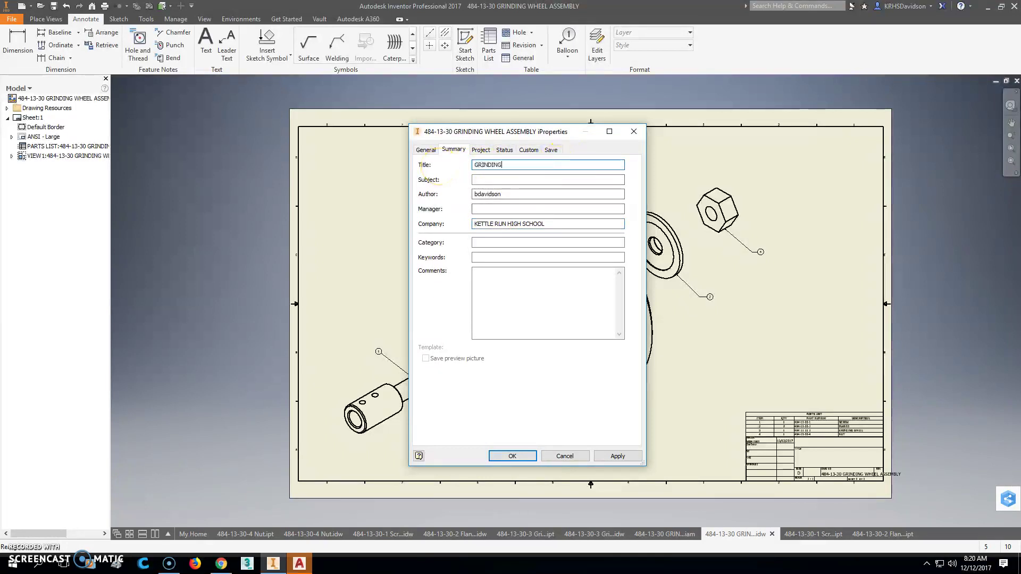
type(" WHEEL ASSEMBLY")
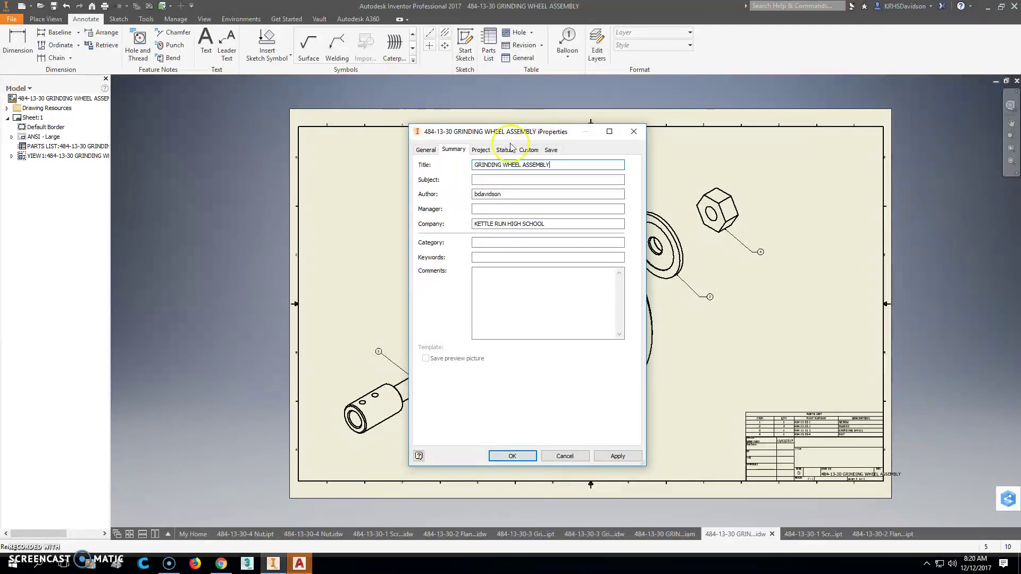
On the Project page, trim Part Number to 484-13-30, clear Stock Number, set Project to GRINDING WHEEL ASSESMBLY, and apply
left_click(480, 150)
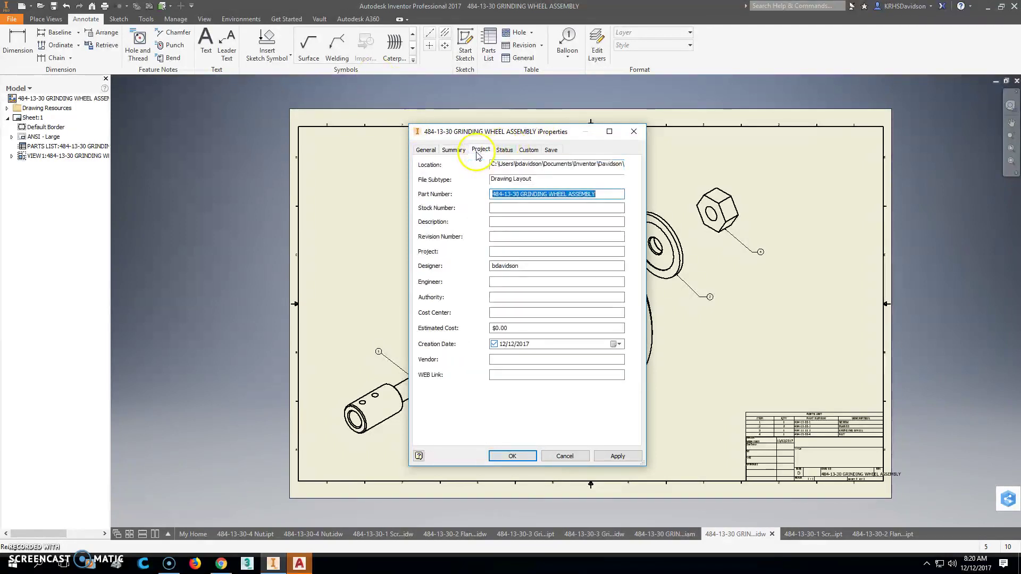
left_click(502, 208)
type("484-13-30")
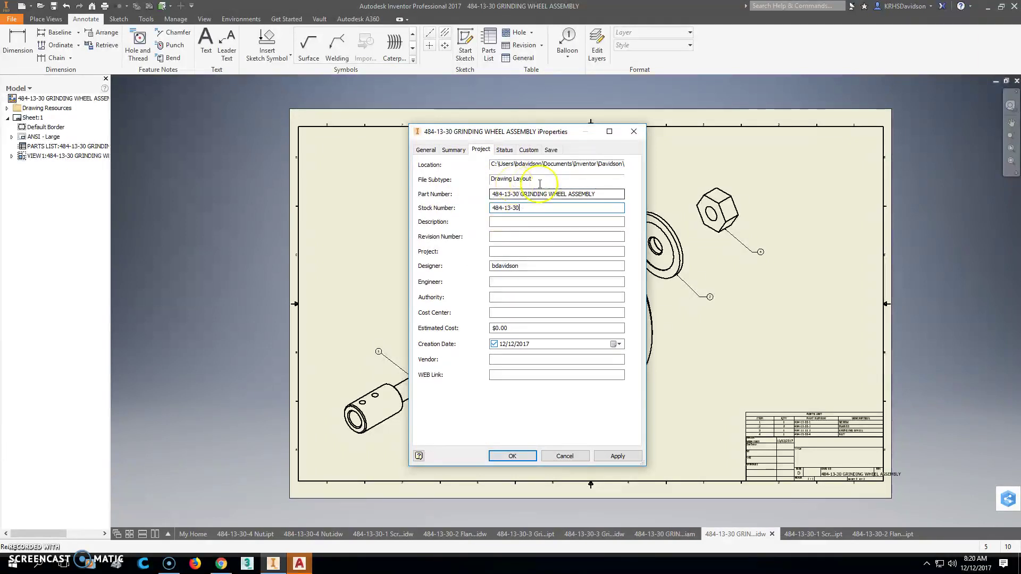
left_click_drag(597, 194, 519, 194)
key("BackSpace")
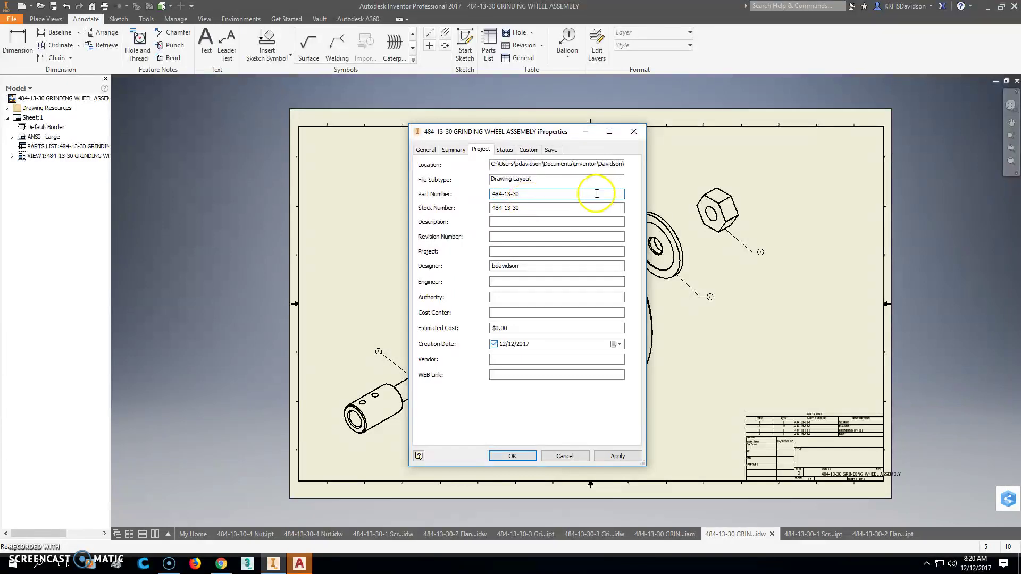
left_click_drag(524, 209, 470, 209)
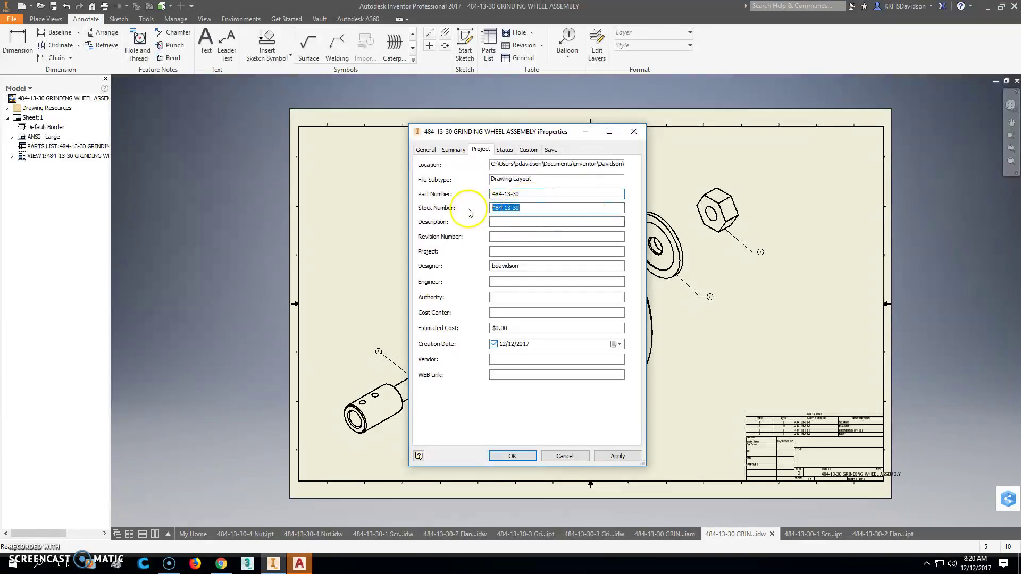
key("BackSpace")
left_click(503, 237)
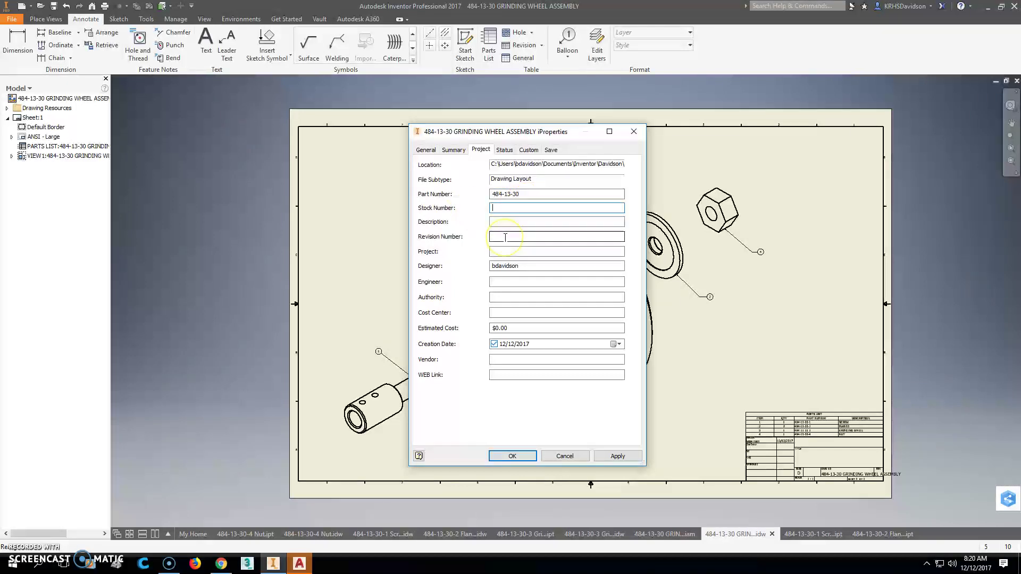
left_click(503, 252)
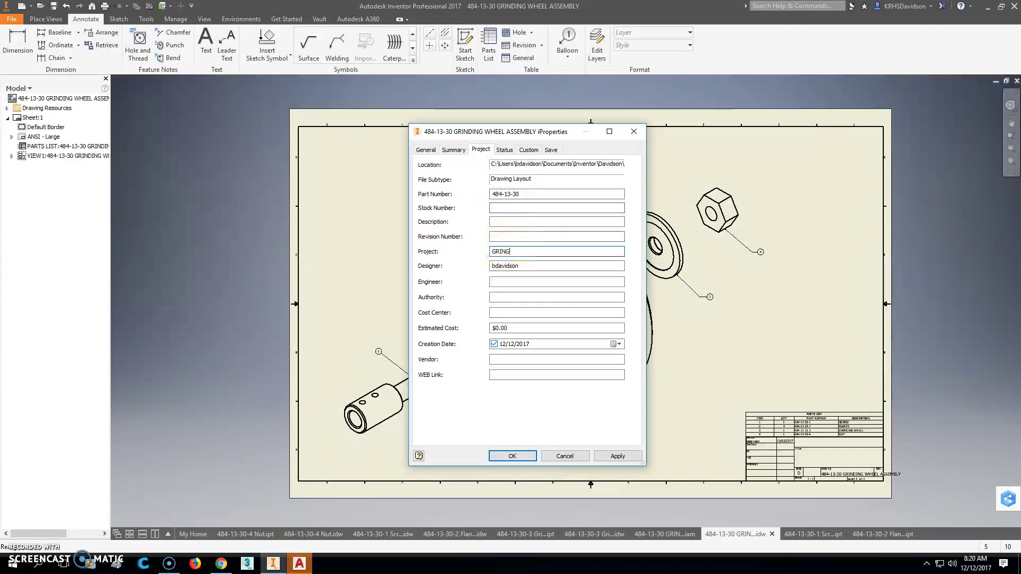
type("GRINDING WHEEL ASSESMBLY")
left_click(617, 456)
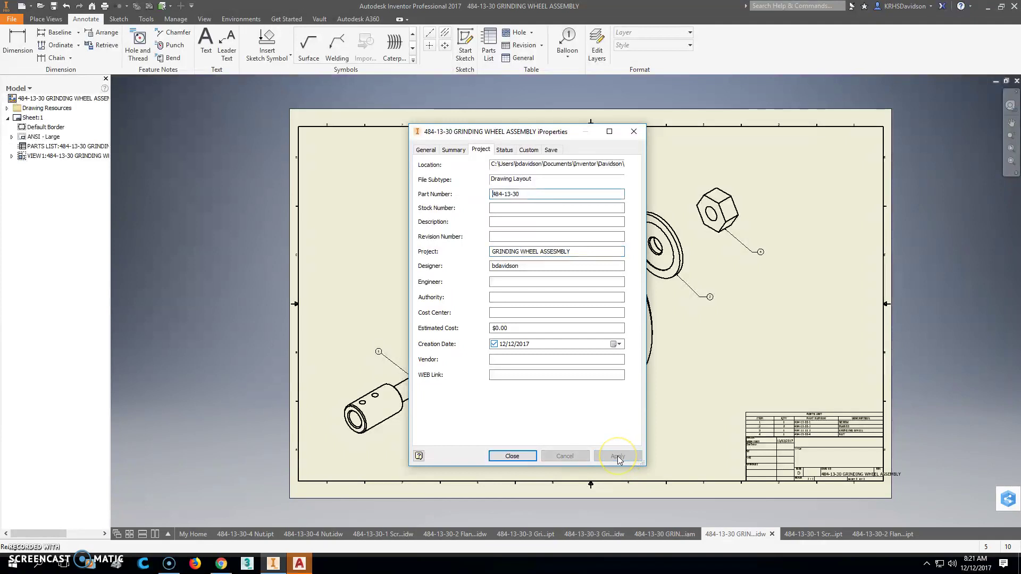
left_click(510, 455)
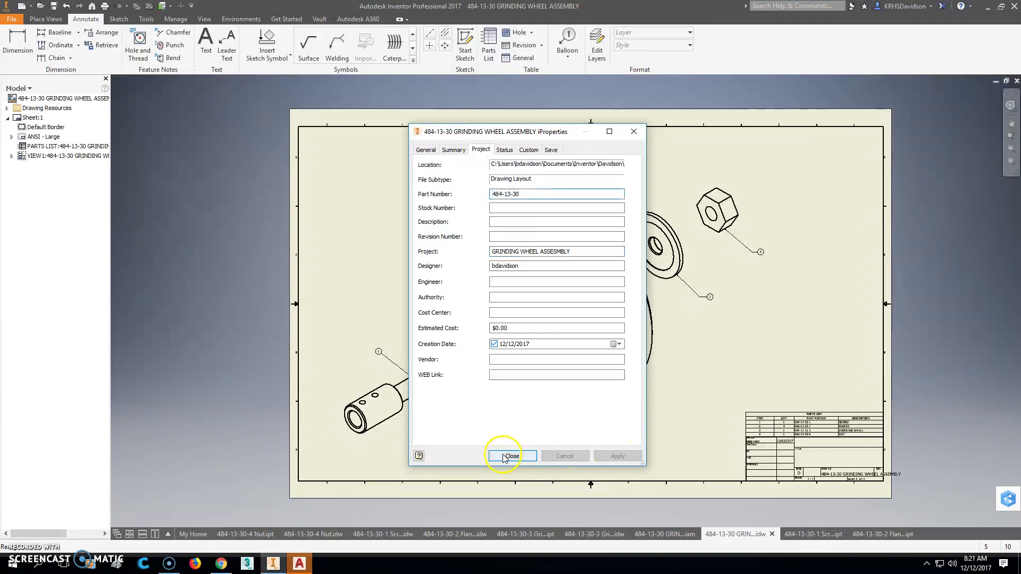
Try a centre line on the washer hole centre, then cancel it
middle_click_drag(819, 493, 718, 395)
scroll(718, 395, "up", 5)
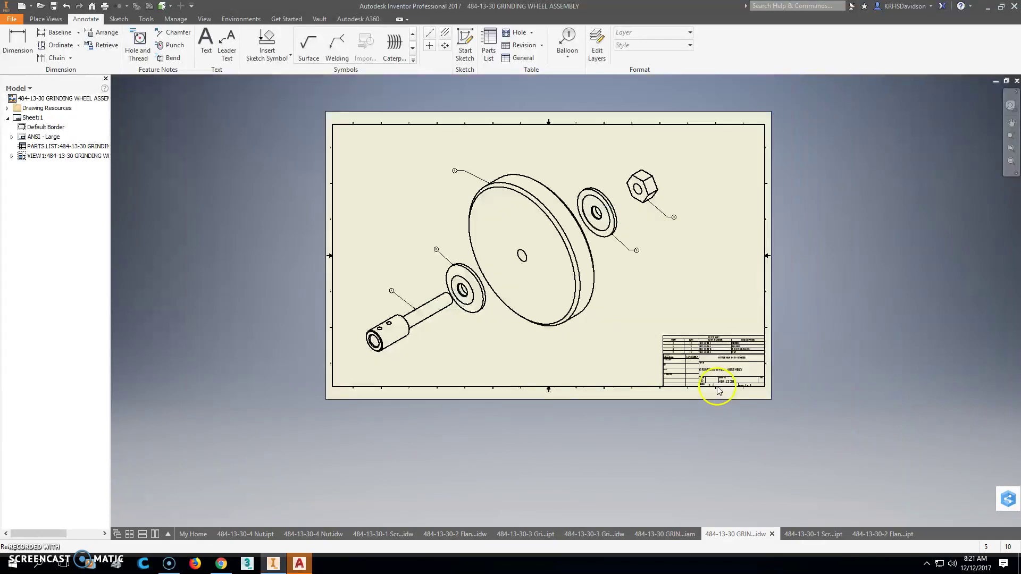
scroll(816, 433, "down", 5)
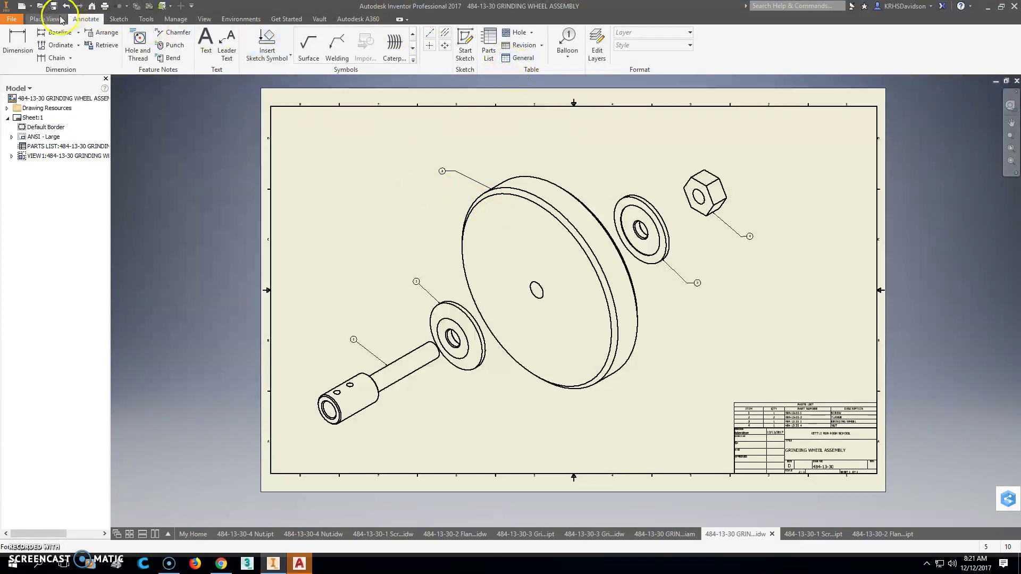
left_click(430, 34)
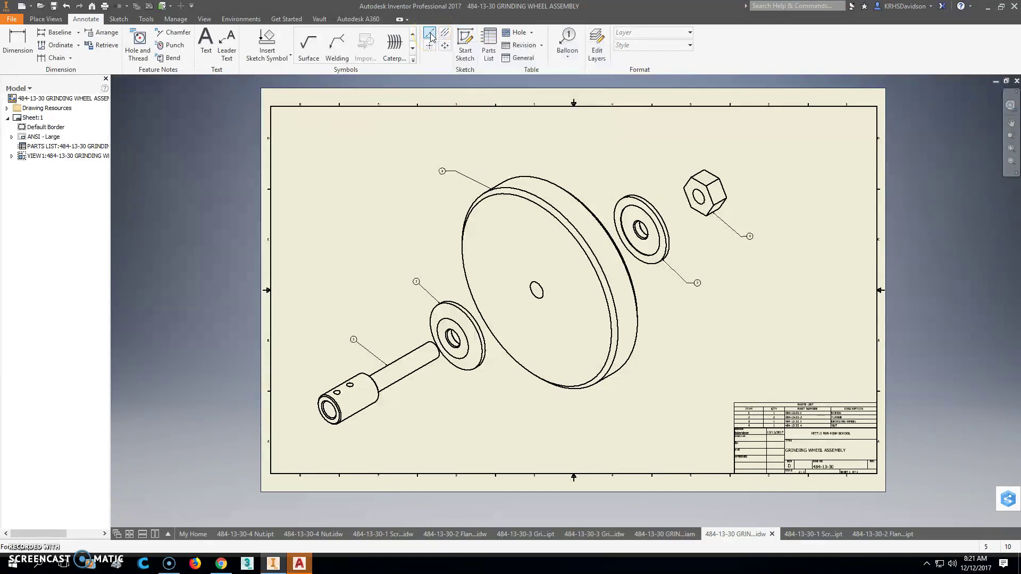
left_click(453, 338)
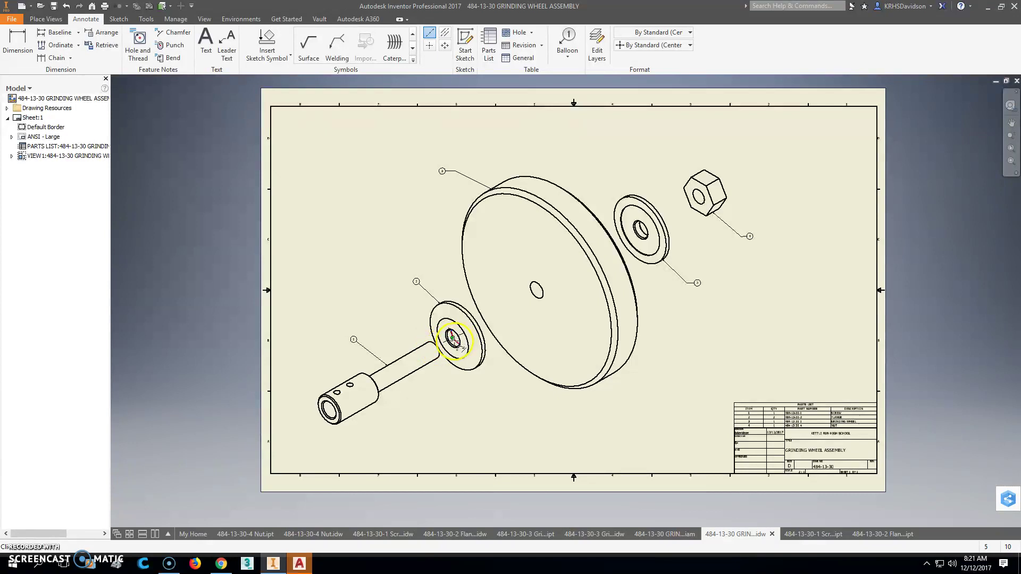
key("Escape")
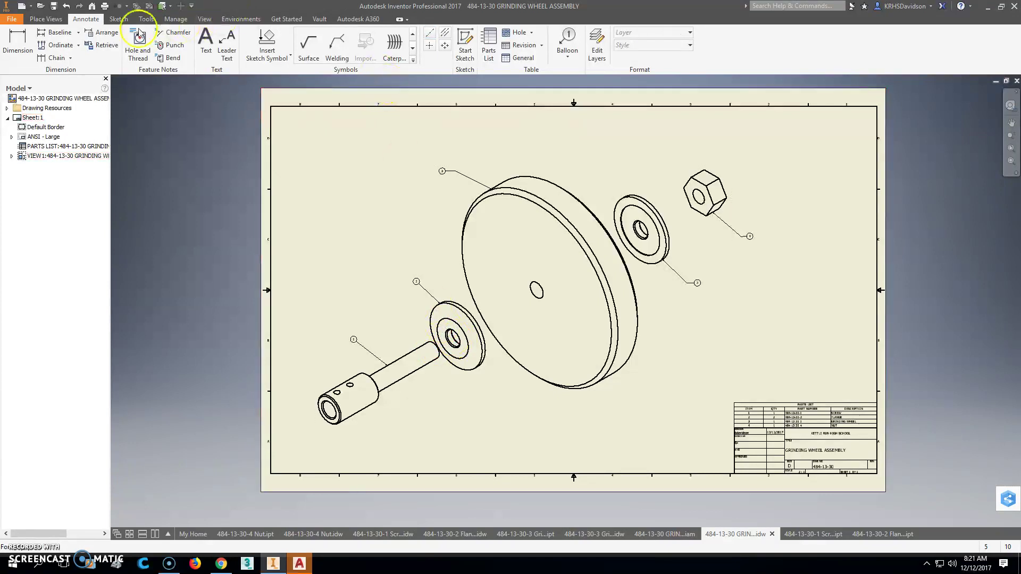
On the Sketch tab, try a line from the small flange's centre hole, cancel it, then print
left_click(119, 20)
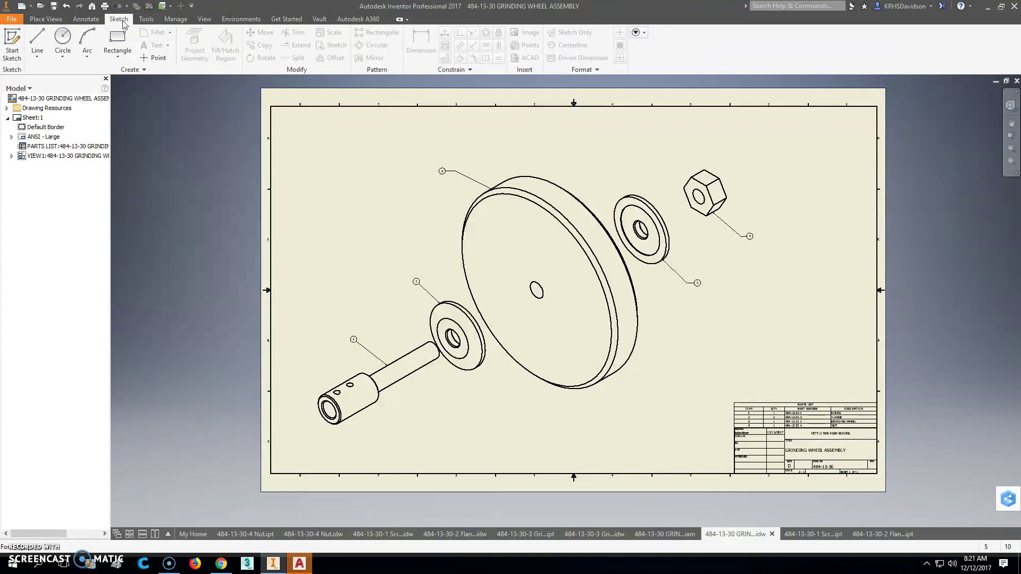
left_click(38, 48)
left_click(457, 338)
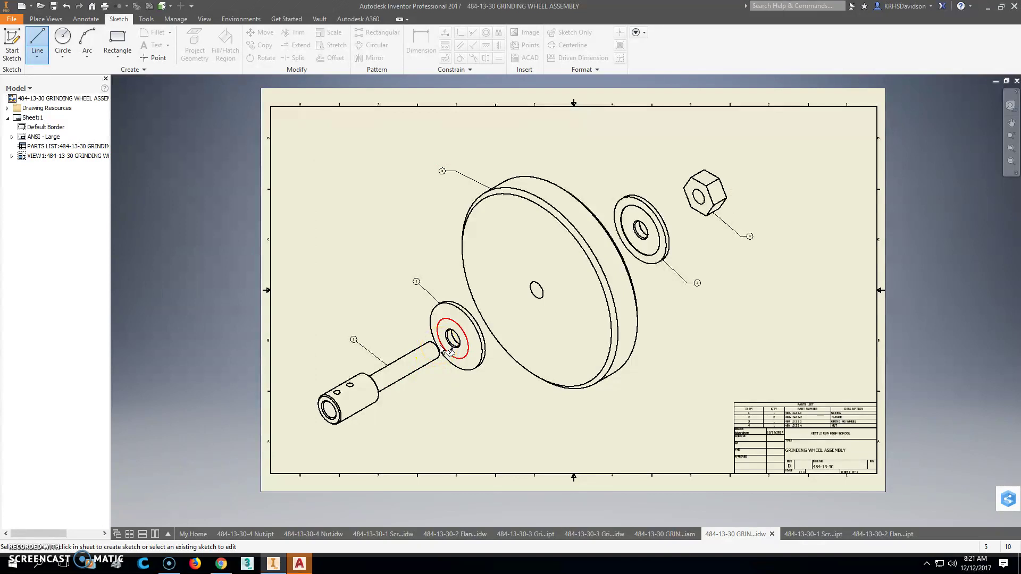
key("Escape")
left_click(549, 298)
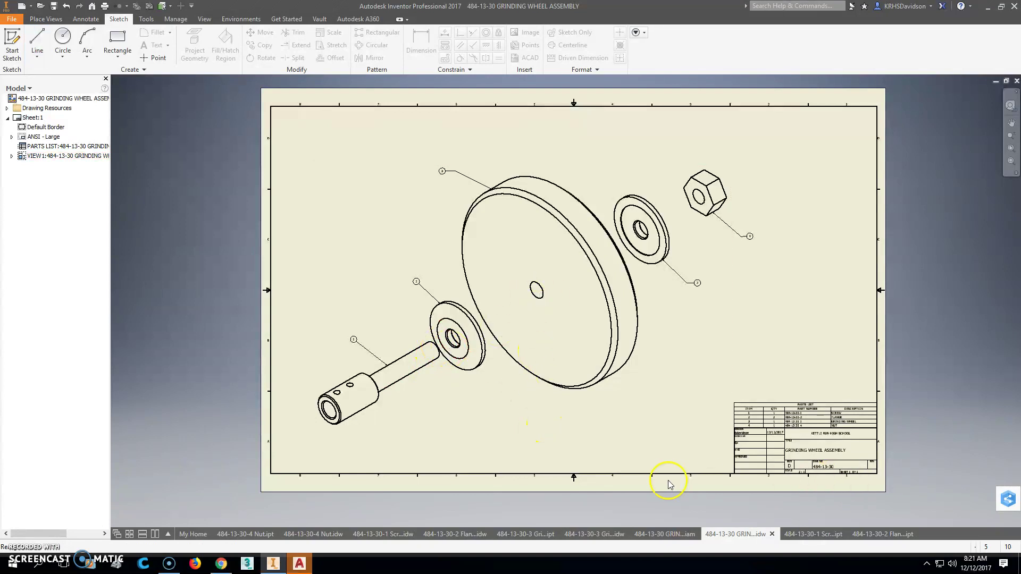
left_click(105, 7)
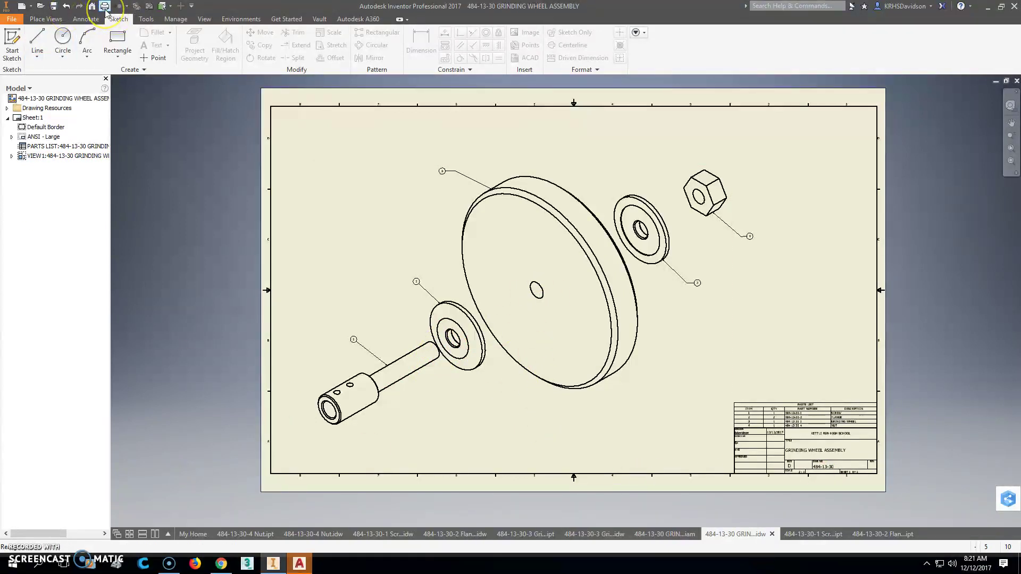